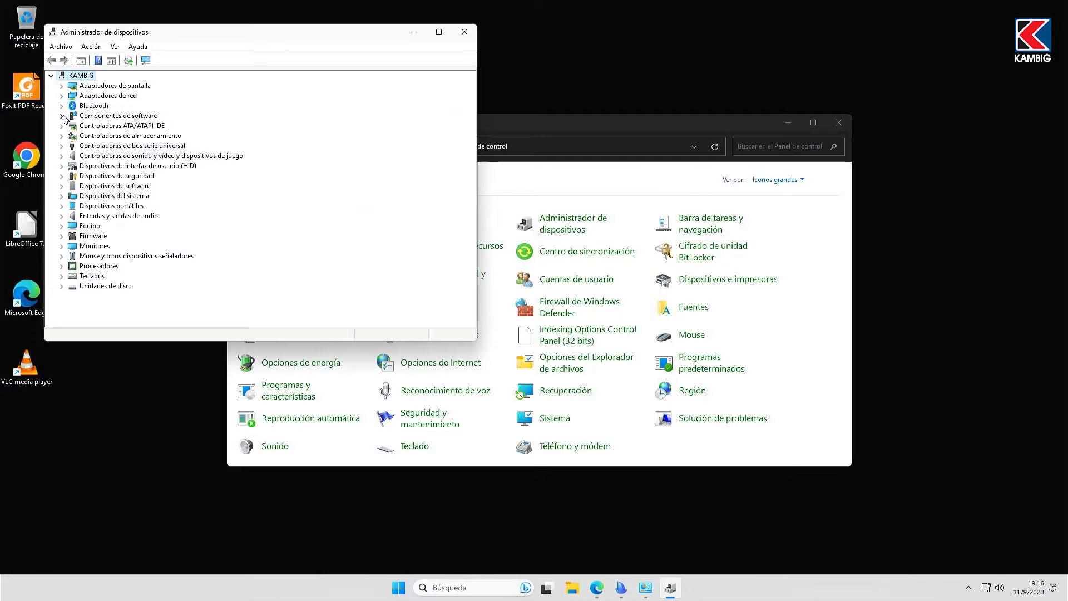
Look into the Componentes de software and Monitores categories in the device list, collapsing each one again.
click(63, 116)
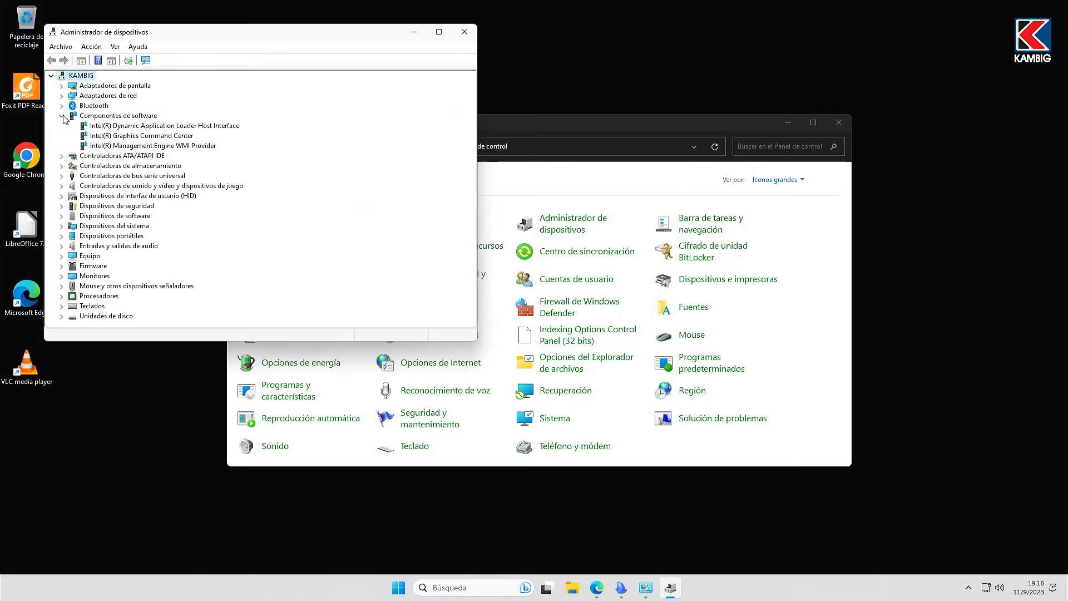
click(62, 116)
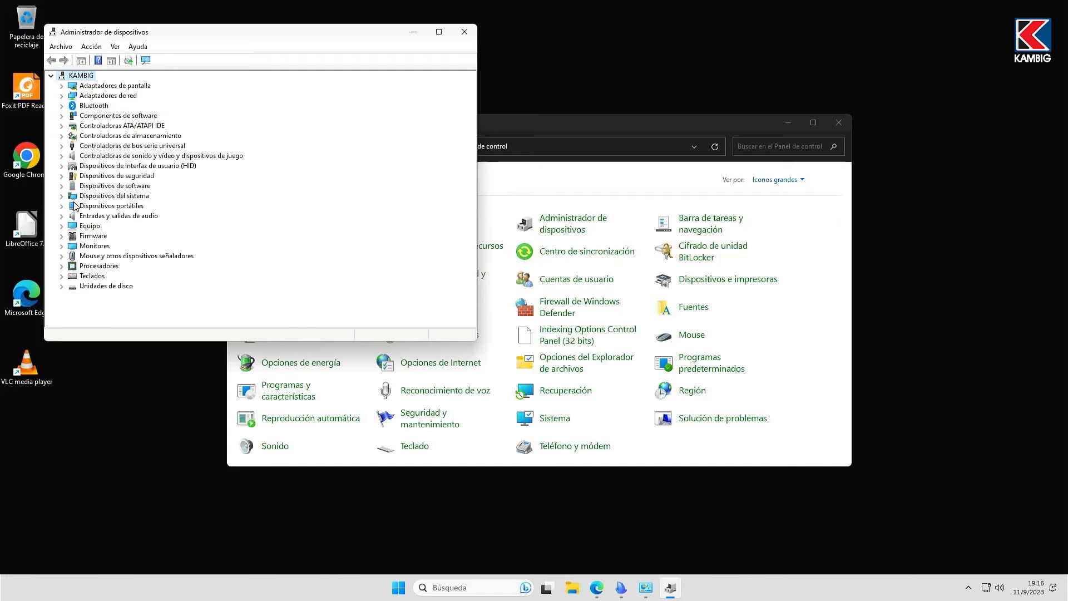
click(63, 248)
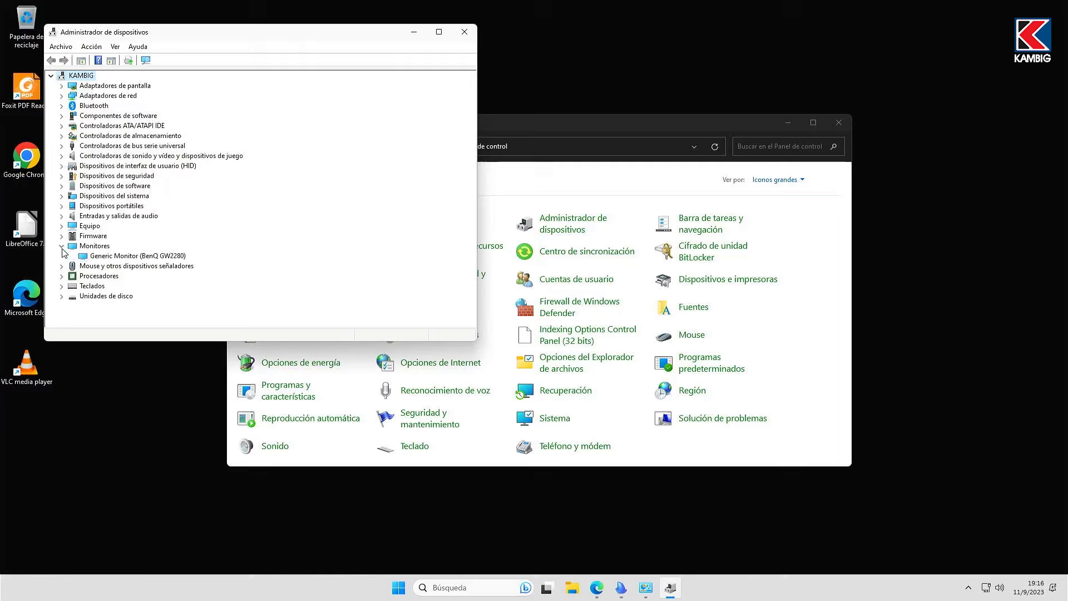
click(62, 248)
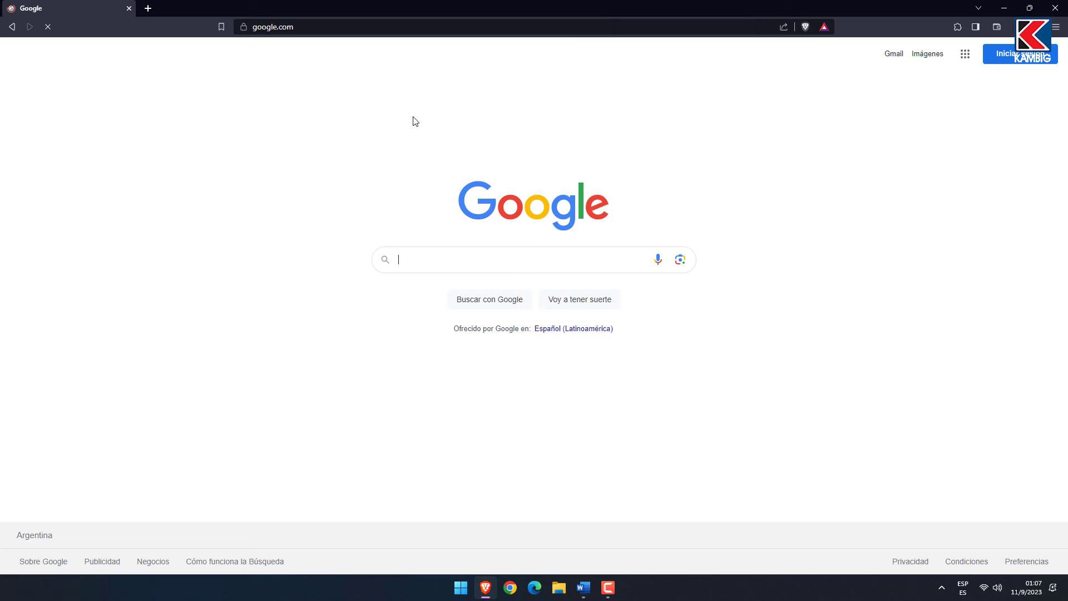
In the Brave browser, search Google for "ntlite" and open the official NTLite website.
click(450, 263)
text(ntlite)
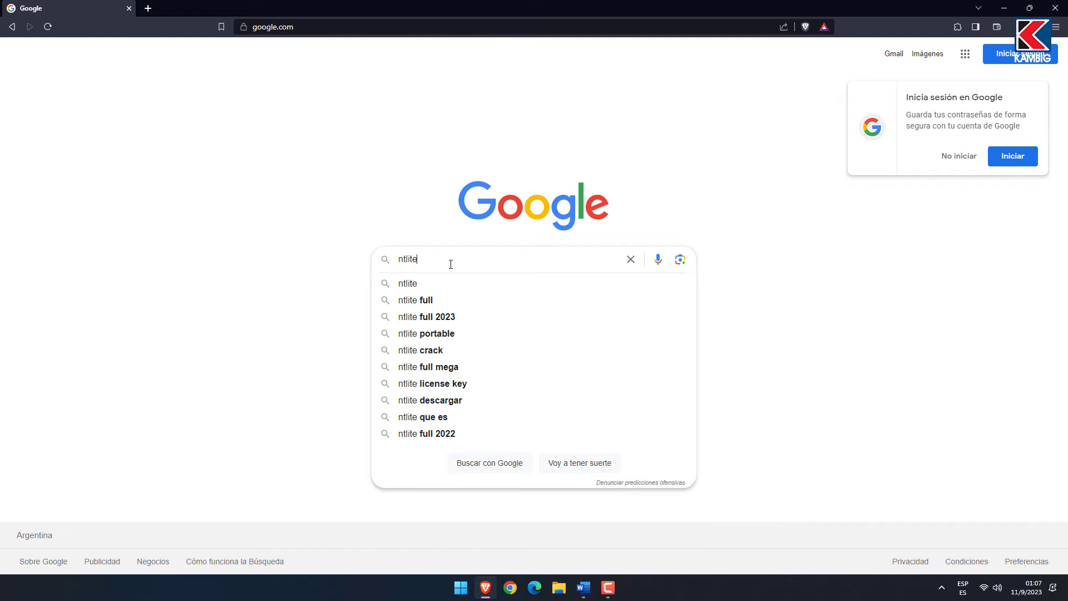
key(Return)
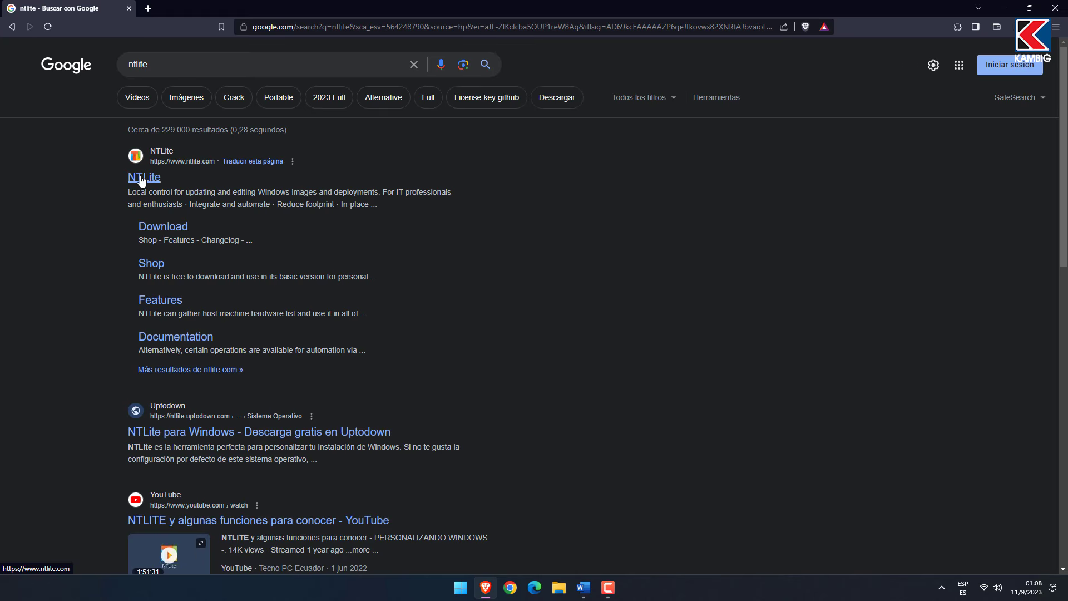
click(142, 178)
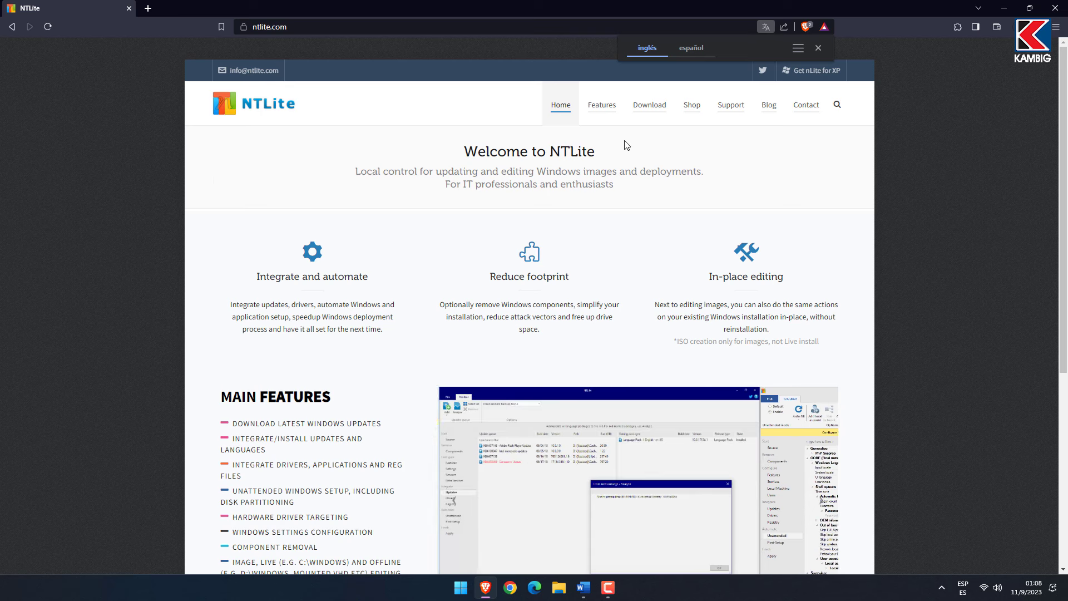
Download the 64-bit NTLite installer, NTLite_setup_x64.exe, from the official site and save it to the desktop (Escritorio).
click(671, 111)
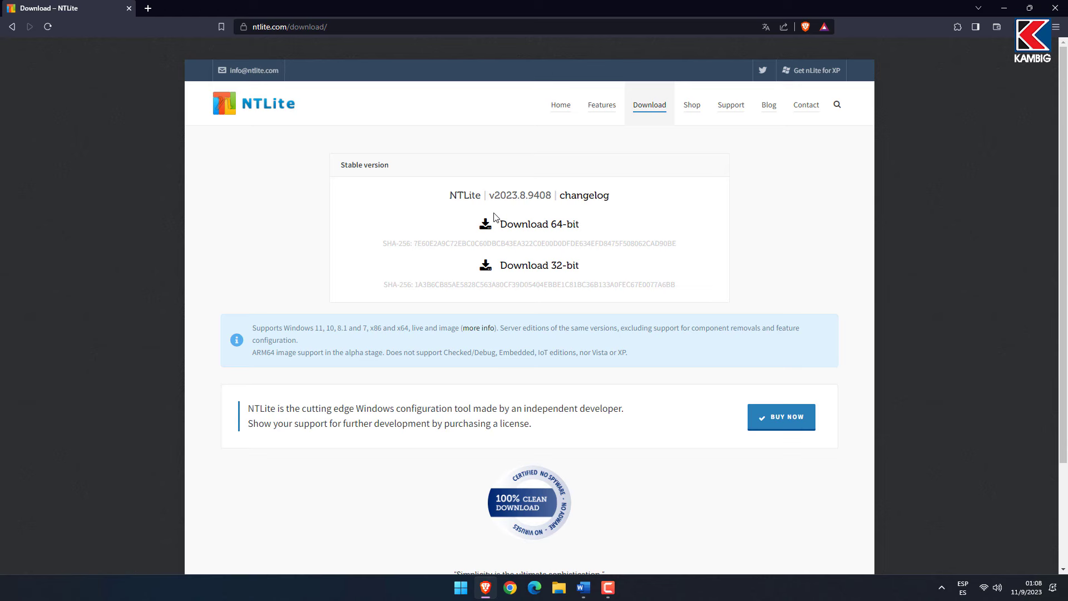
click(531, 231)
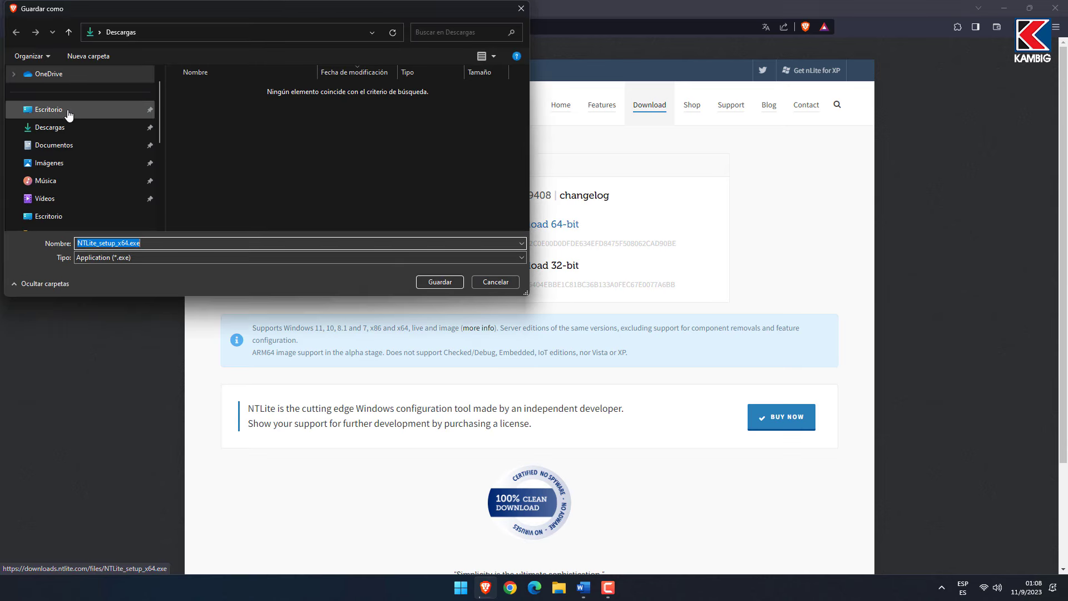
click(65, 111)
click(439, 281)
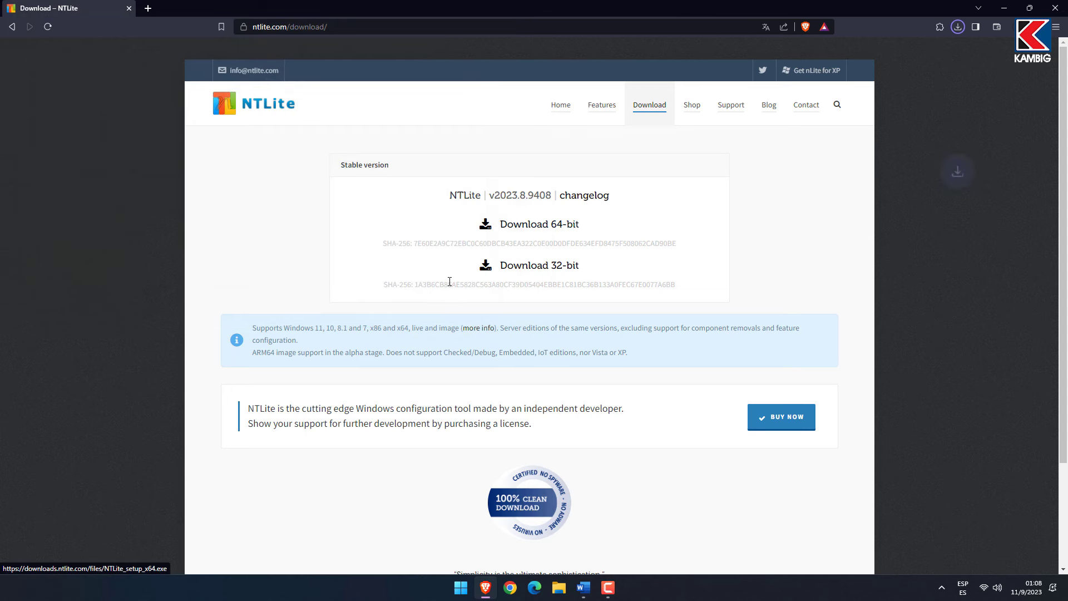
Search for "windows 11 iso" in a new browser tab and open Microsoft's Descarga Windows 11 page.
click(149, 8)
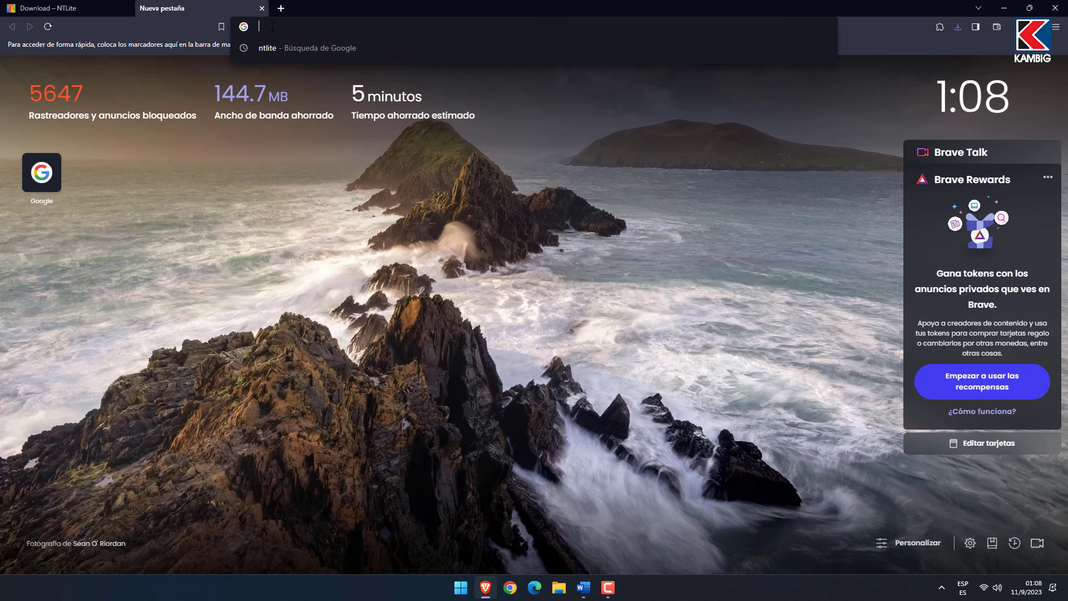
text(windows 11 iso)
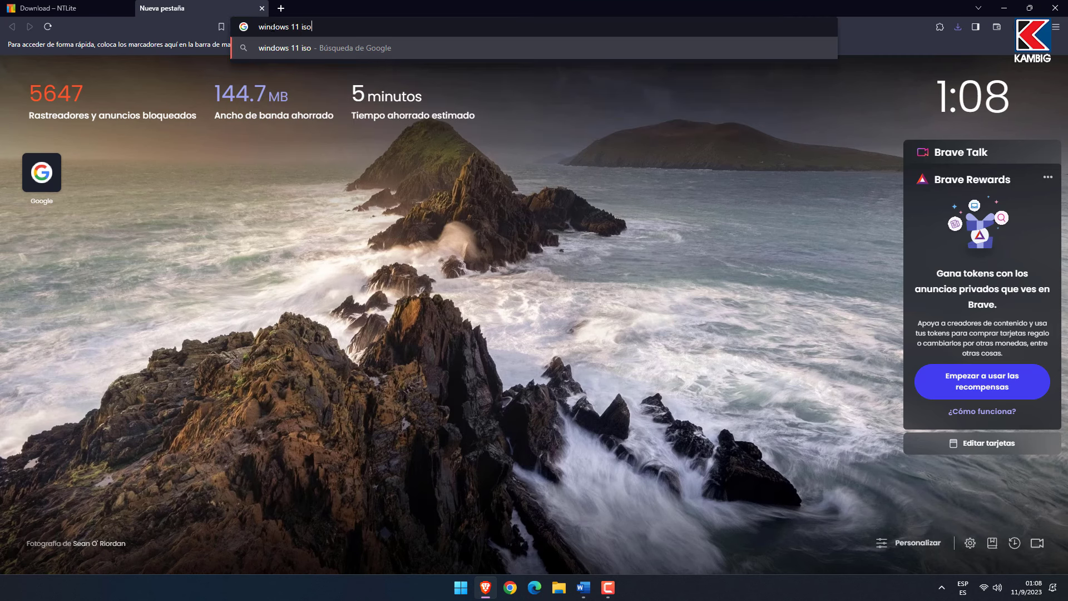
key(Return)
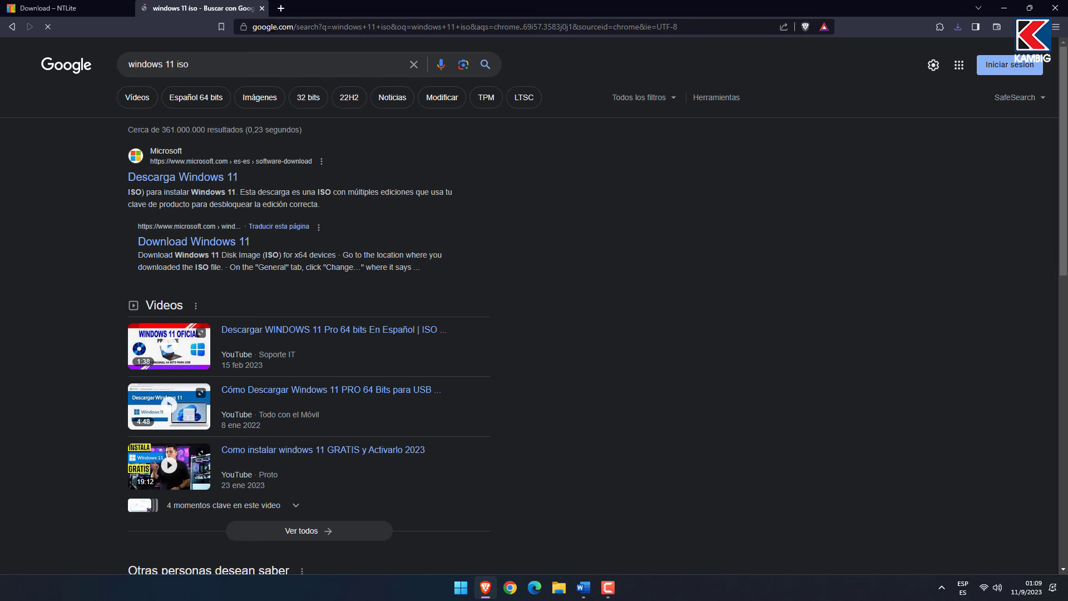
click(161, 178)
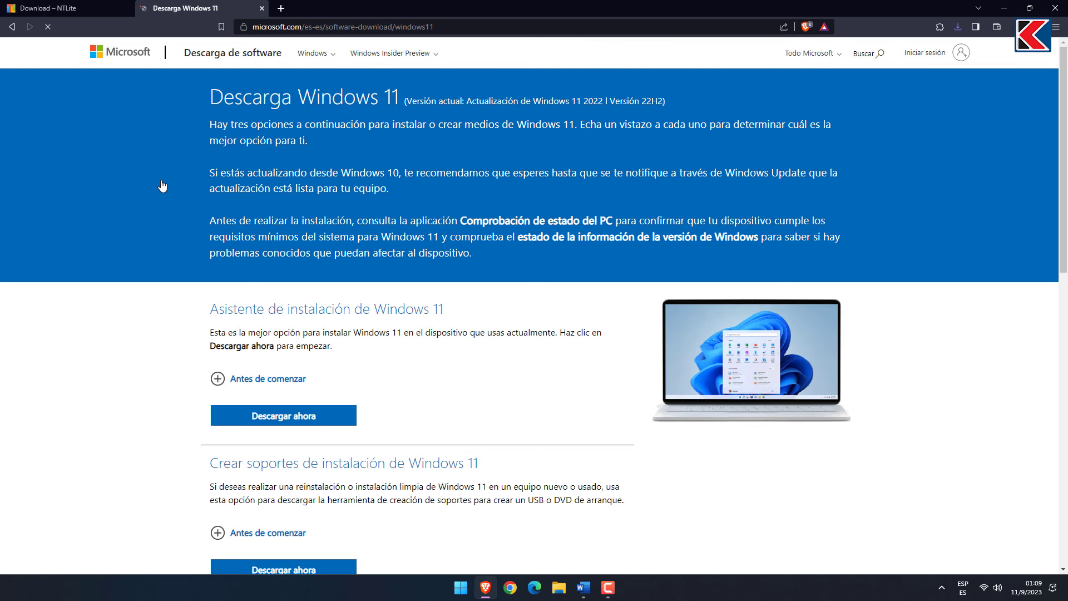
Choose Windows 11 (multi-edition ISO) as the disk image and request its download.
scroll(212, 259, down, 3)
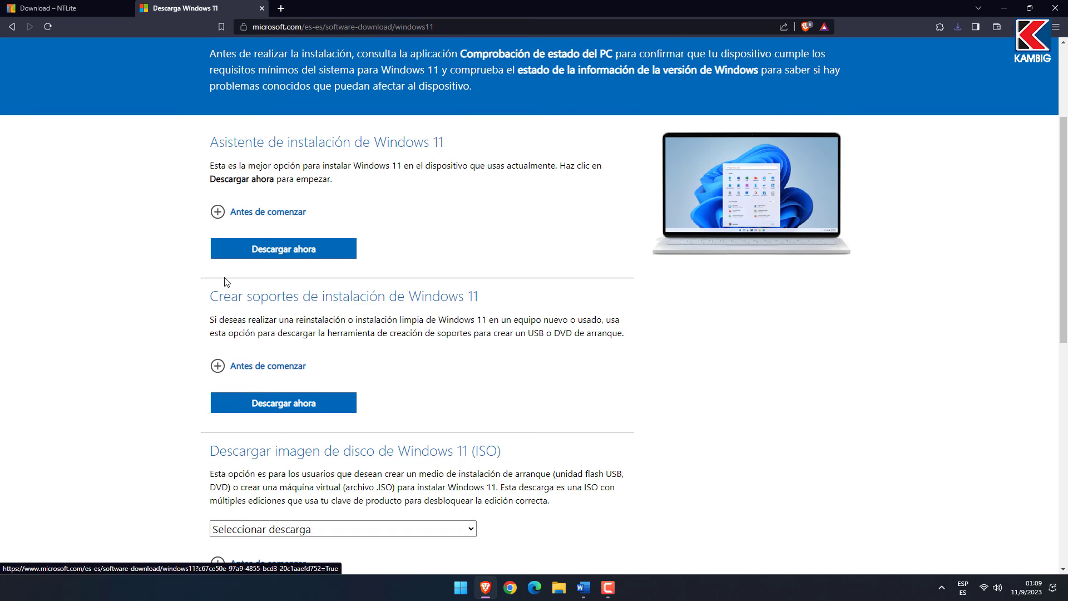
scroll(225, 281, down, 4)
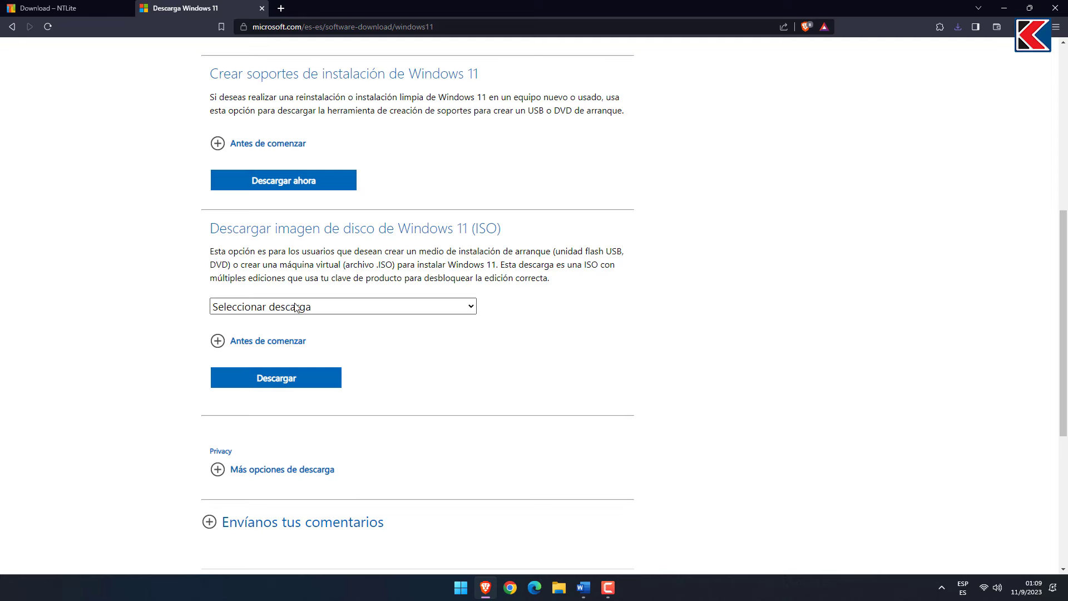
click(292, 307)
click(242, 337)
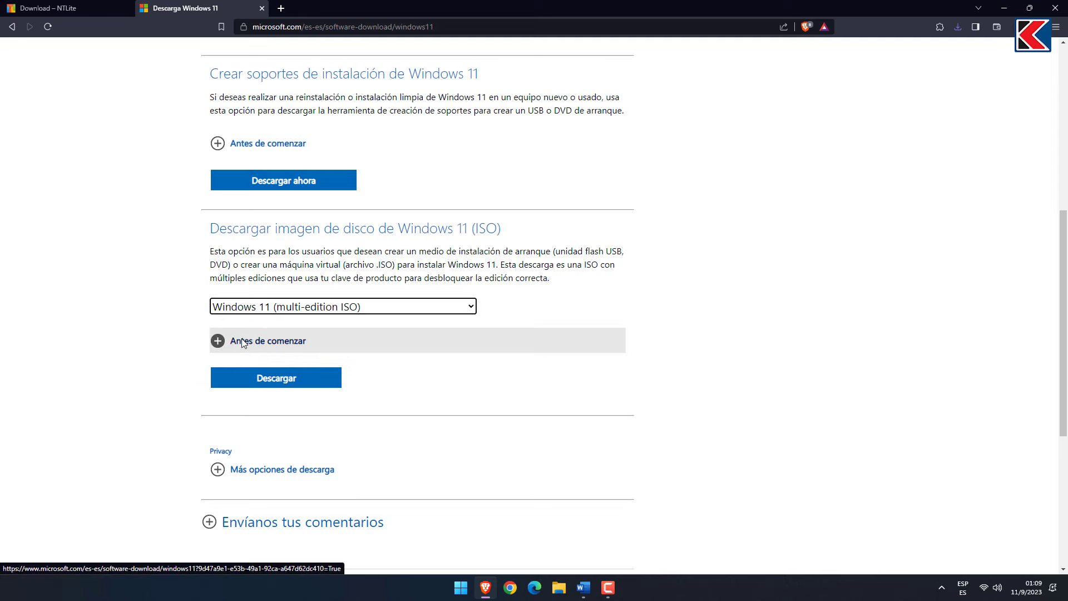
click(265, 378)
Set the product language to Español and confirm the selection.
scroll(268, 347, down, 4)
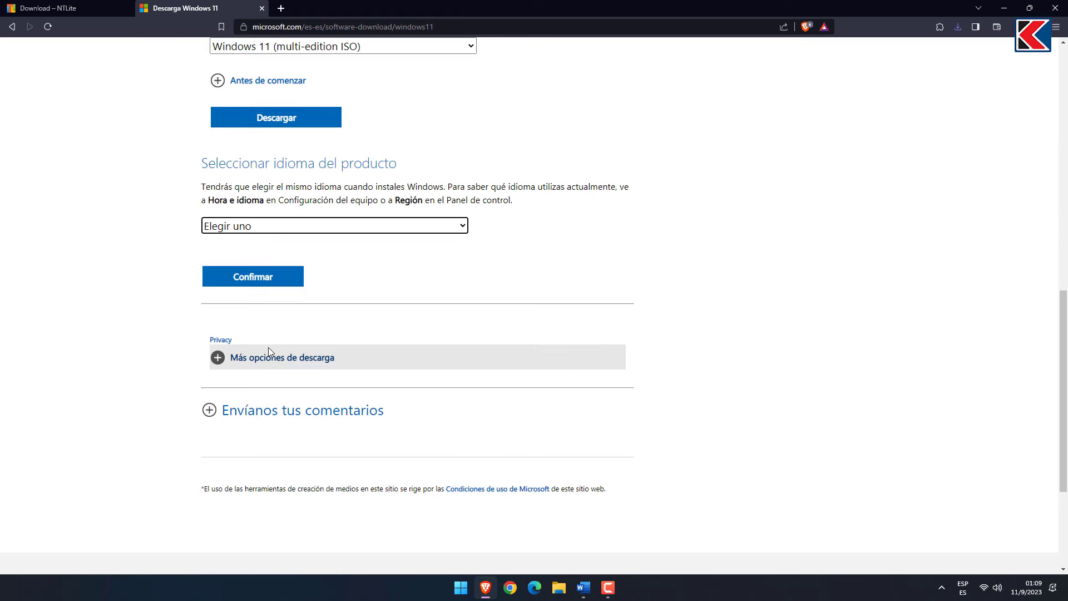
click(249, 227)
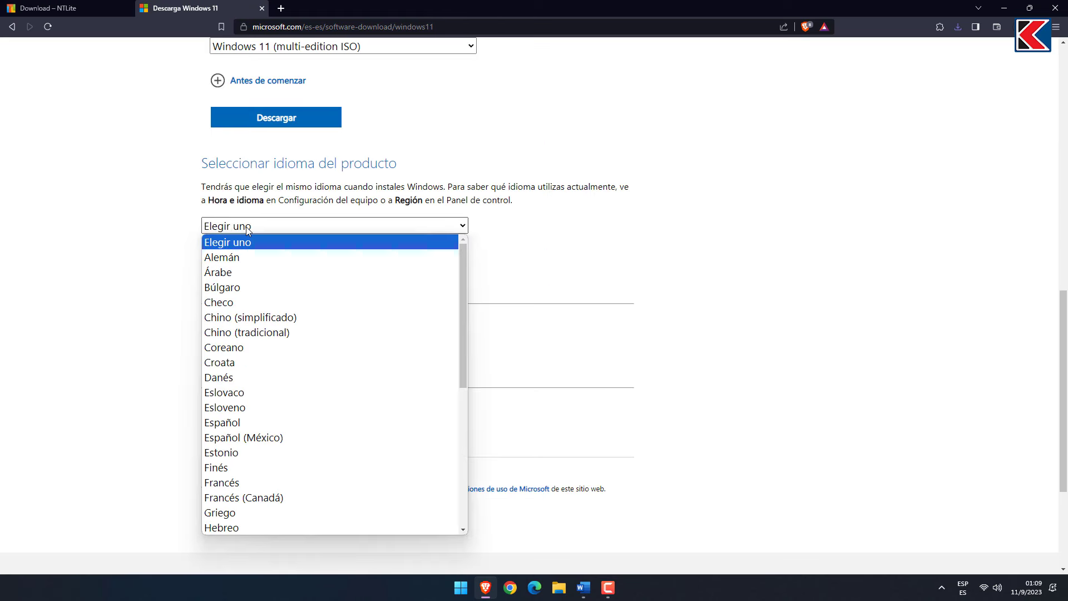
click(236, 422)
click(262, 281)
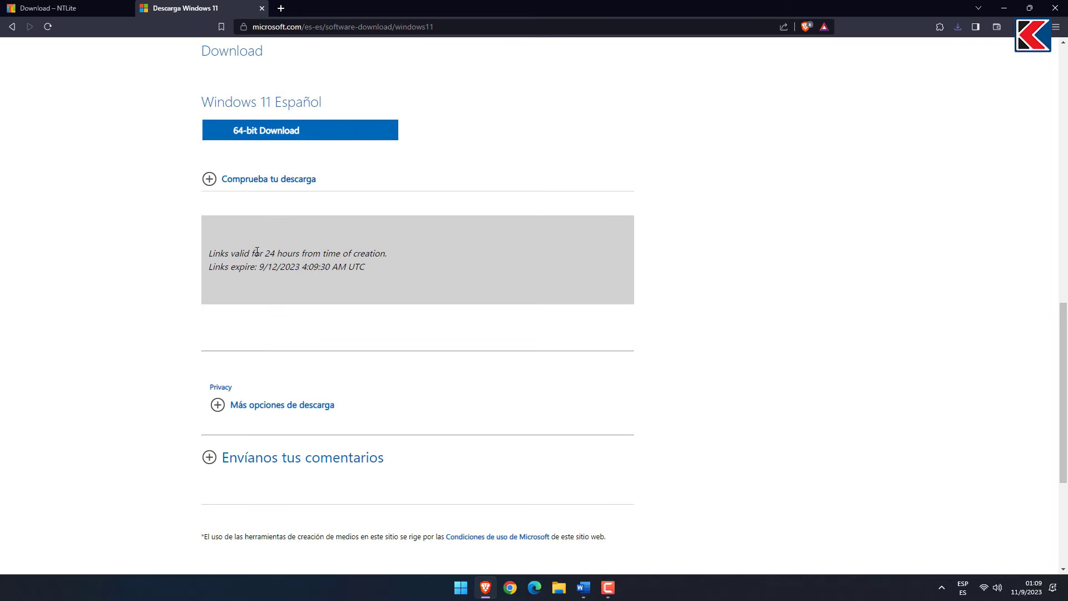
Download the 64-bit Spanish ISO and save it to the desktop as Win11_22H2_Spanish_x64v2.iso.
click(267, 136)
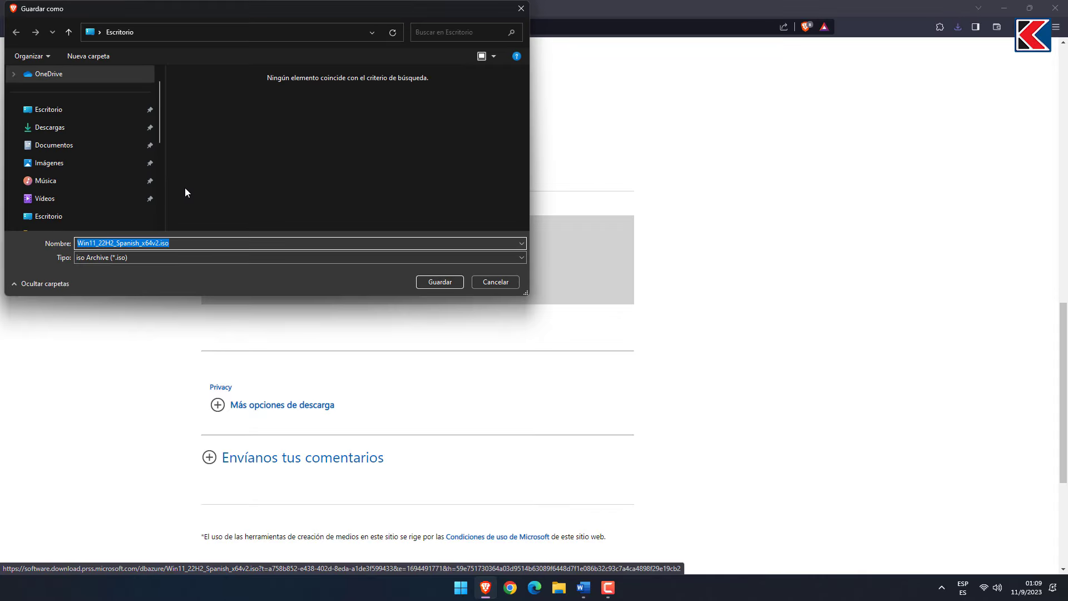
click(55, 110)
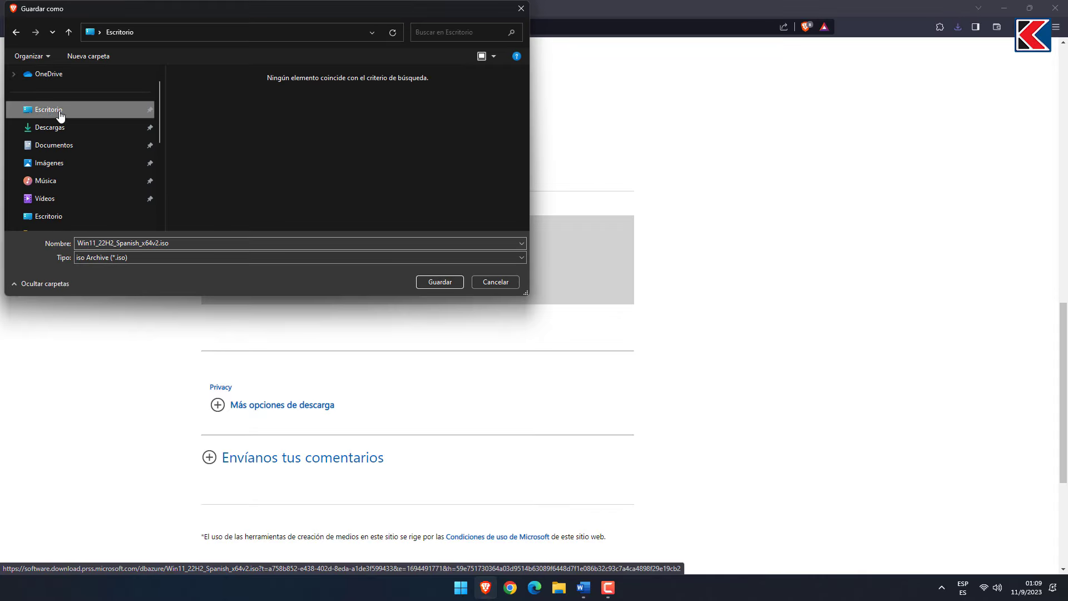
click(432, 282)
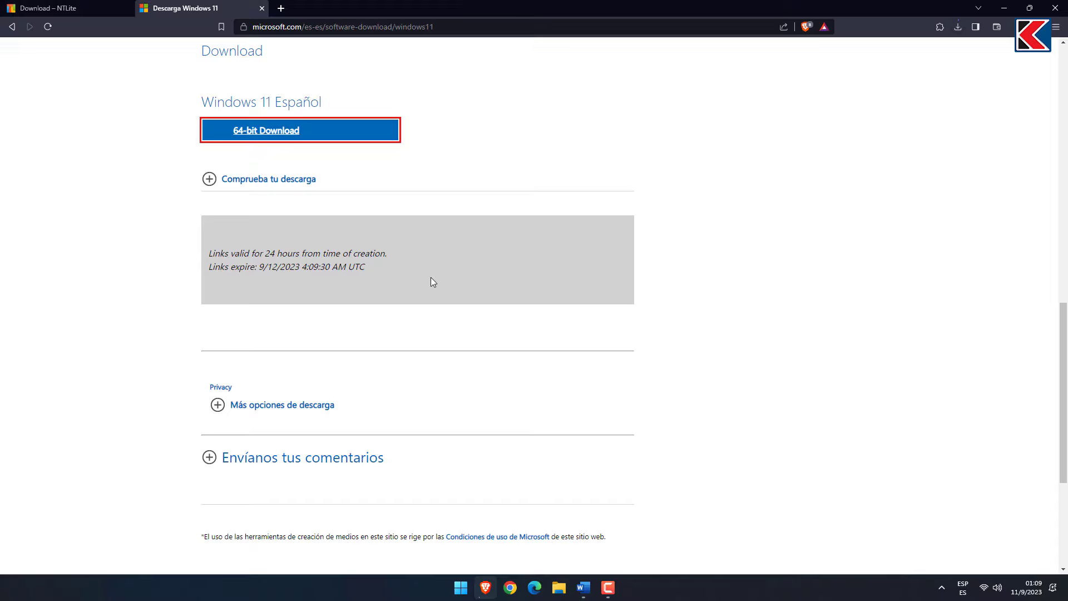
Install NTLite from the setup file on the desktop, accepting the license agreement and keeping the desktop shortcut option.
click(1004, 8)
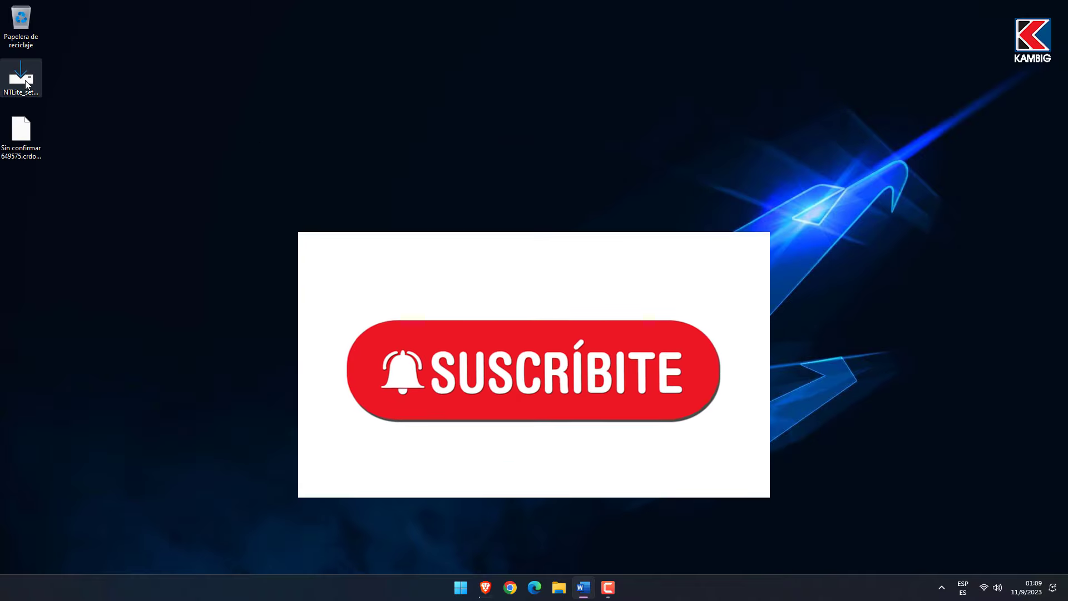
right_click(26, 84)
click(105, 135)
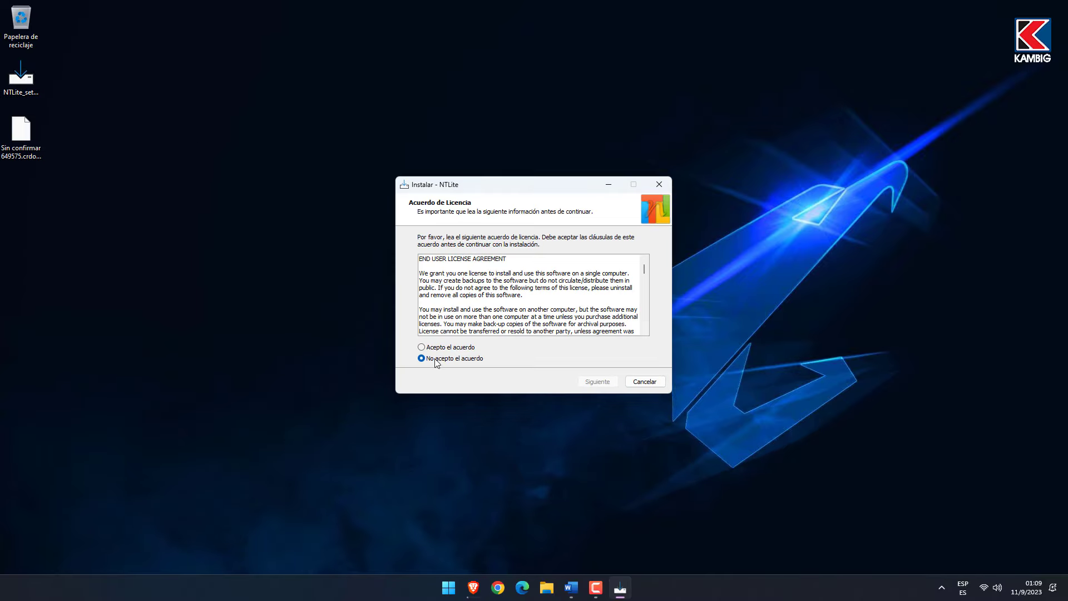
click(437, 347)
click(606, 387)
click(601, 384)
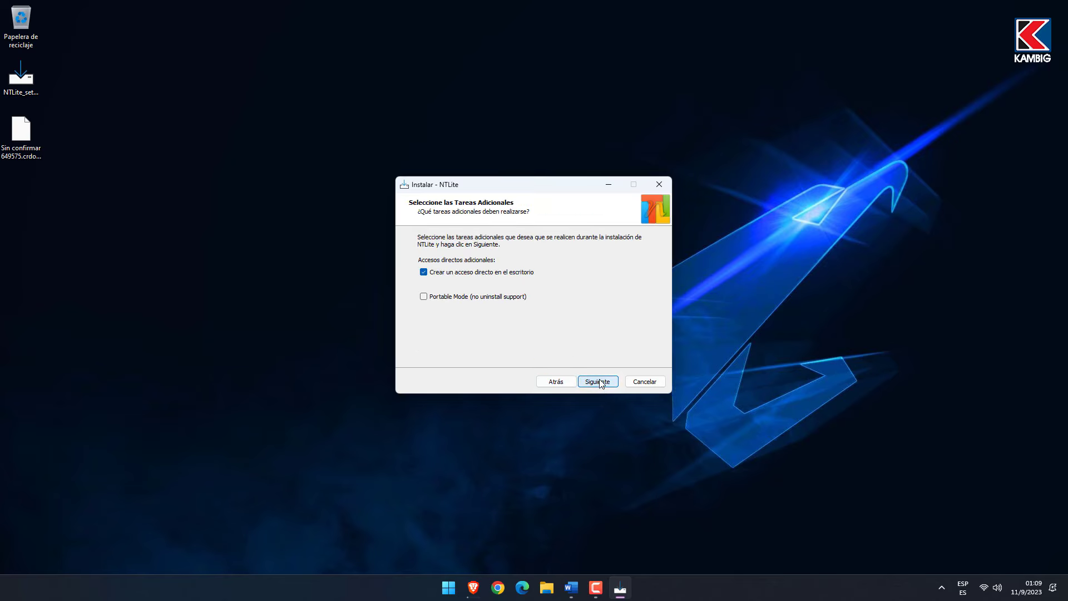
click(601, 384)
click(598, 383)
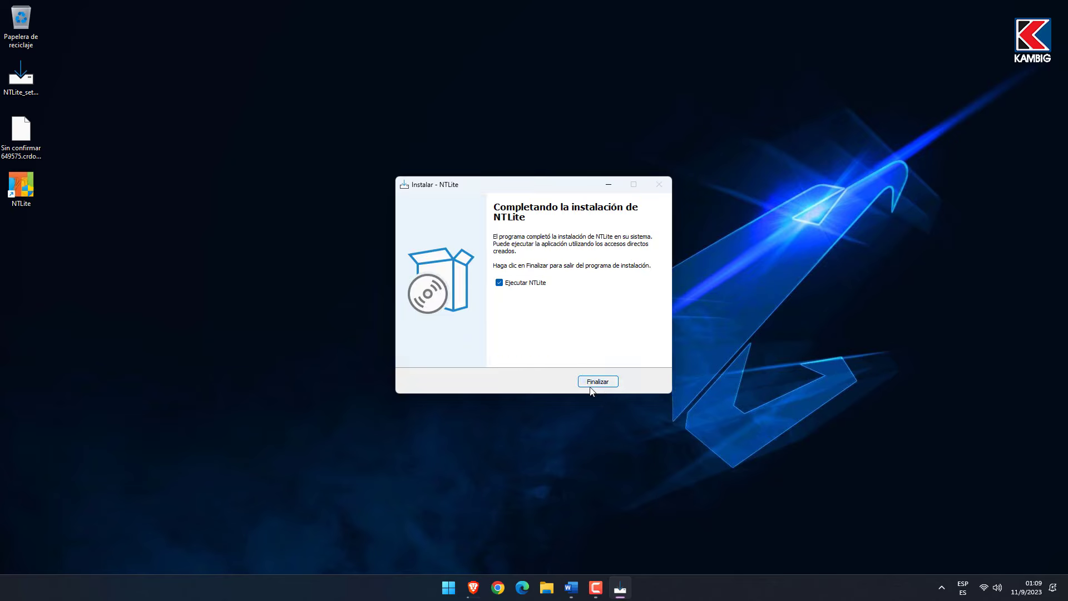
click(592, 381)
Launch NTLite from the desktop and accept the free license, Gratuito (limitado, no comercial).
double_click(27, 185)
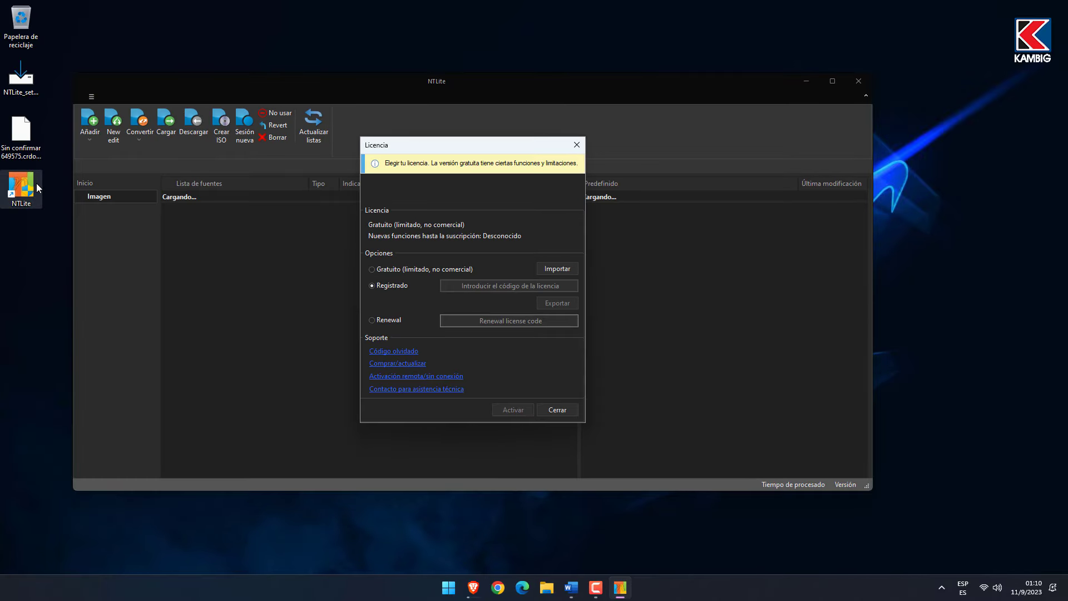
click(373, 269)
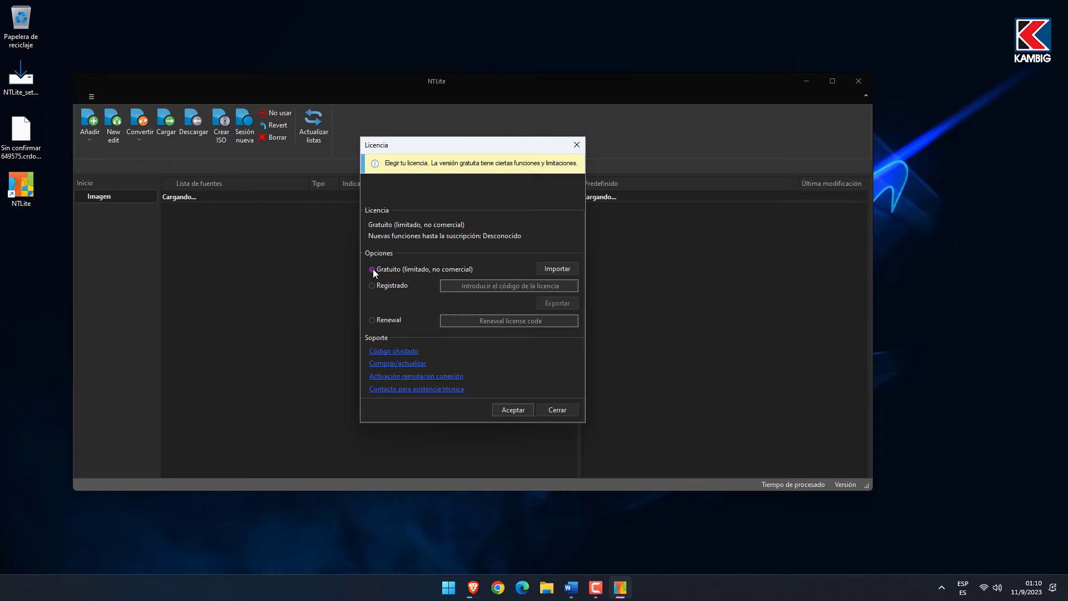
click(511, 410)
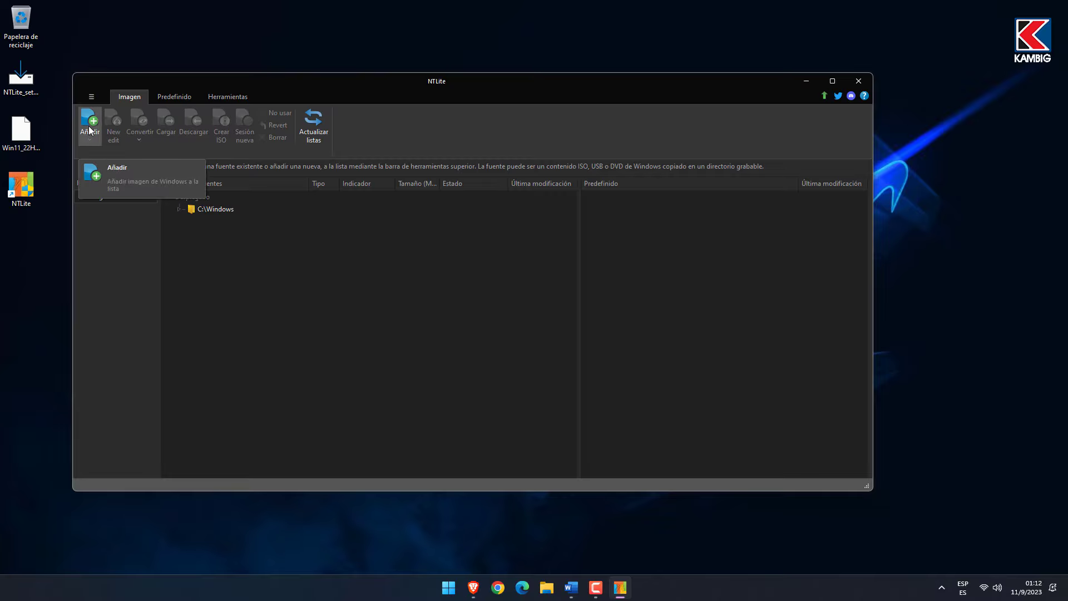
Add Win11_22H2_Spanish_x64v2.iso from the desktop to the source list as an image and expand it to list its editions.
click(90, 129)
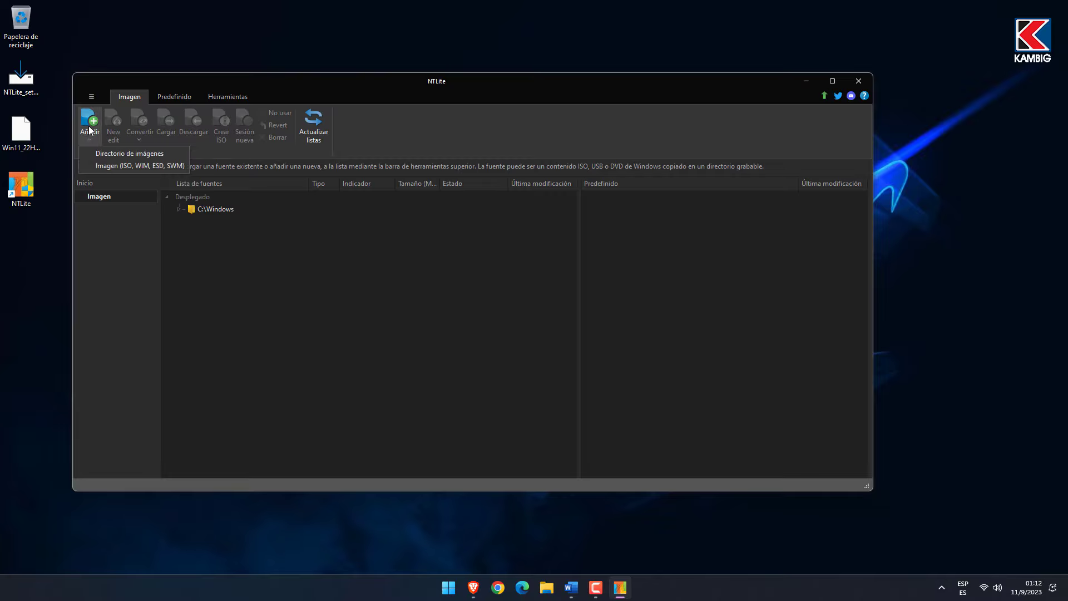
click(102, 166)
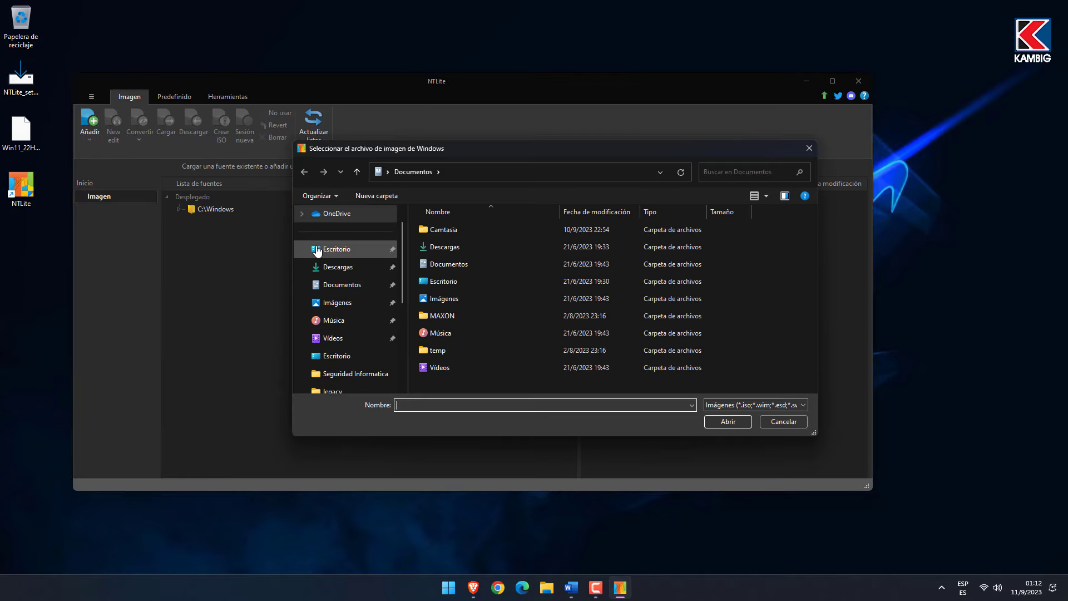
click(334, 248)
click(445, 239)
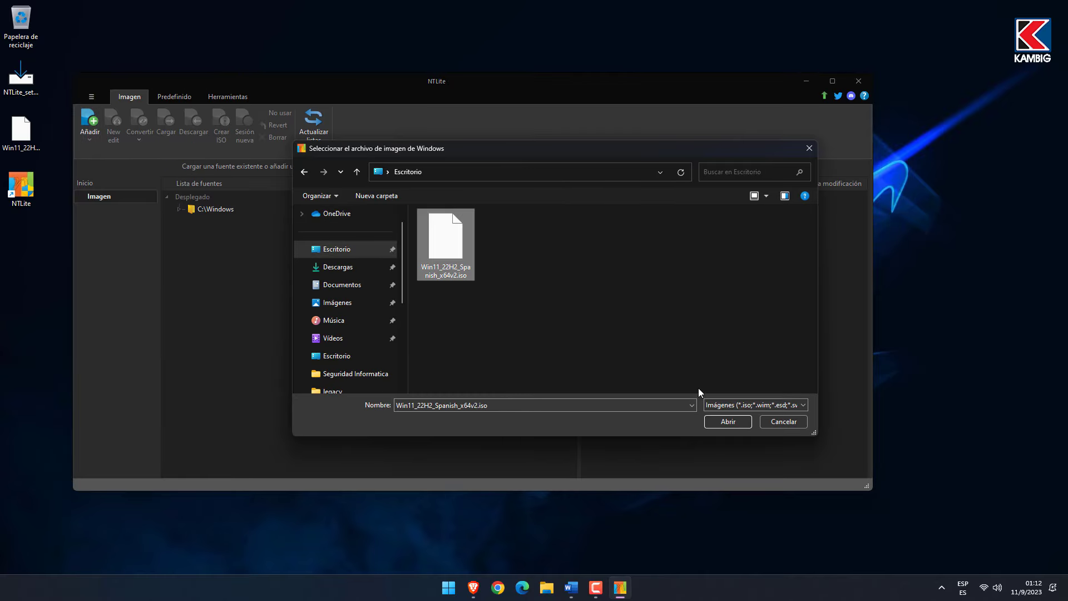
click(745, 425)
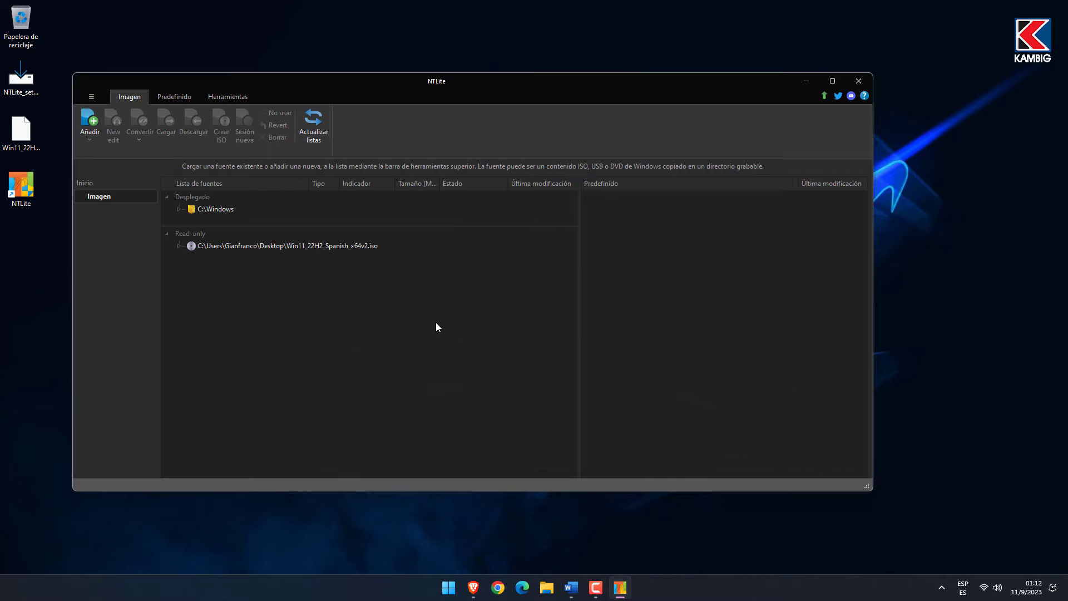
click(178, 248)
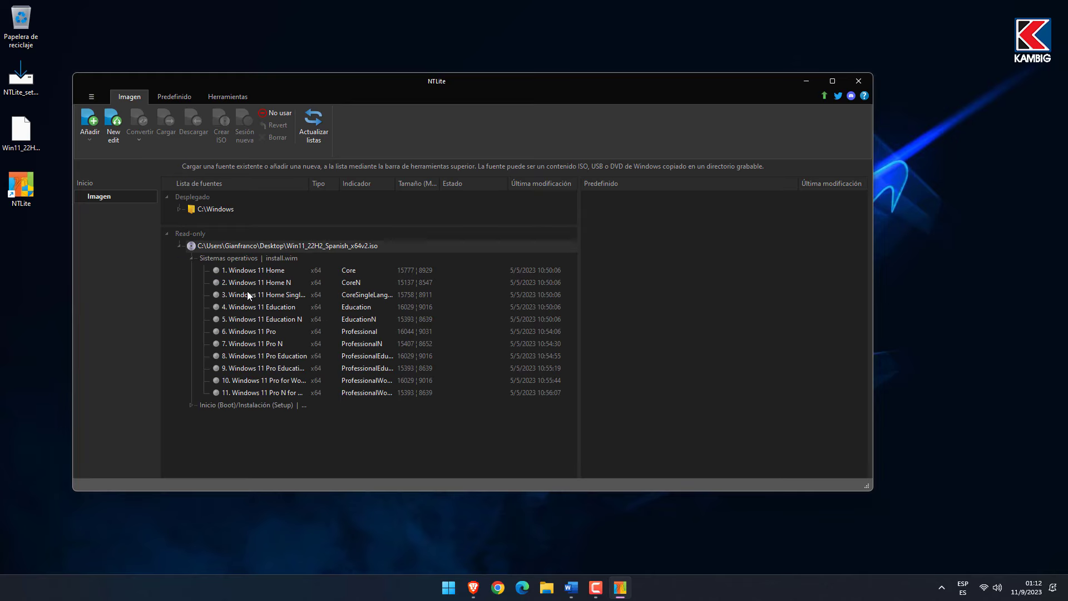
Load the 6. Windows 11 Pro edition from the Spanish ISO for editing and maximize the window.
click(229, 332)
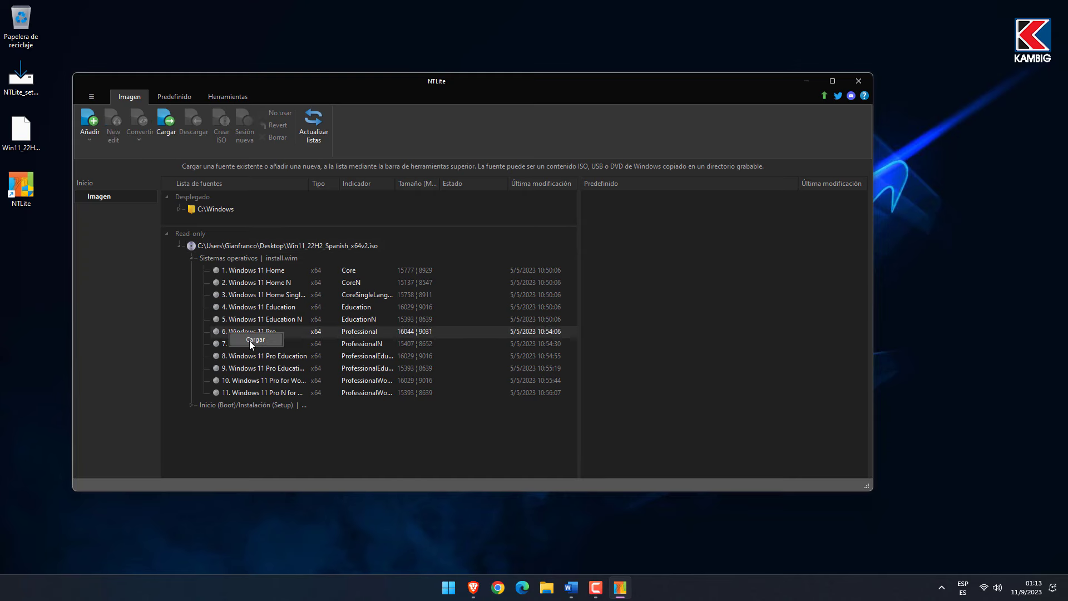
click(250, 341)
click(481, 332)
key(super+Up)
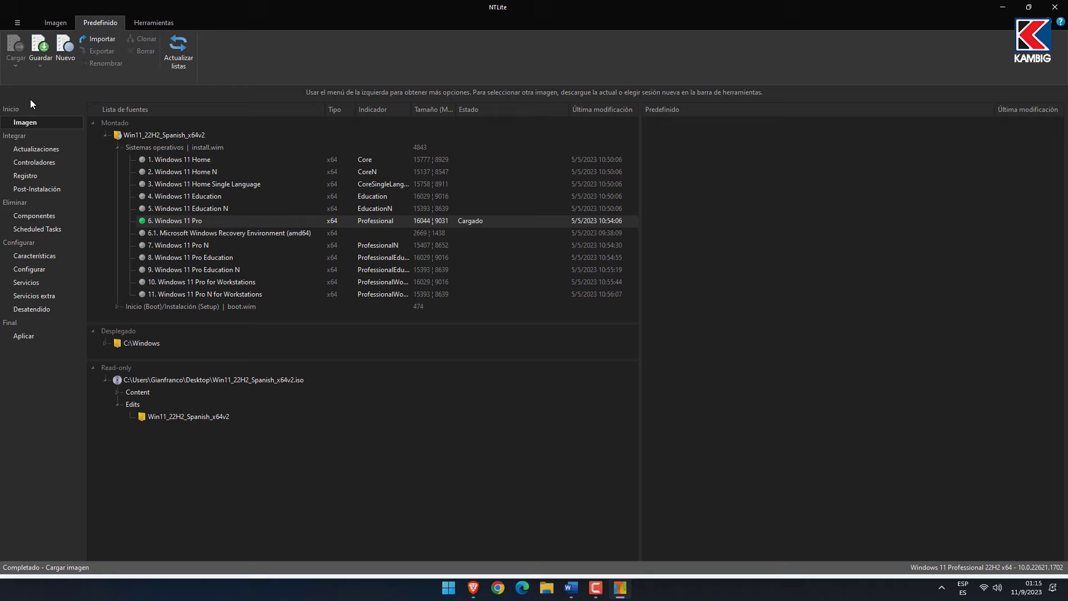
Queue the preselected latest online updates for Windows 11 22H2 x64 for integration into the image.
click(51, 150)
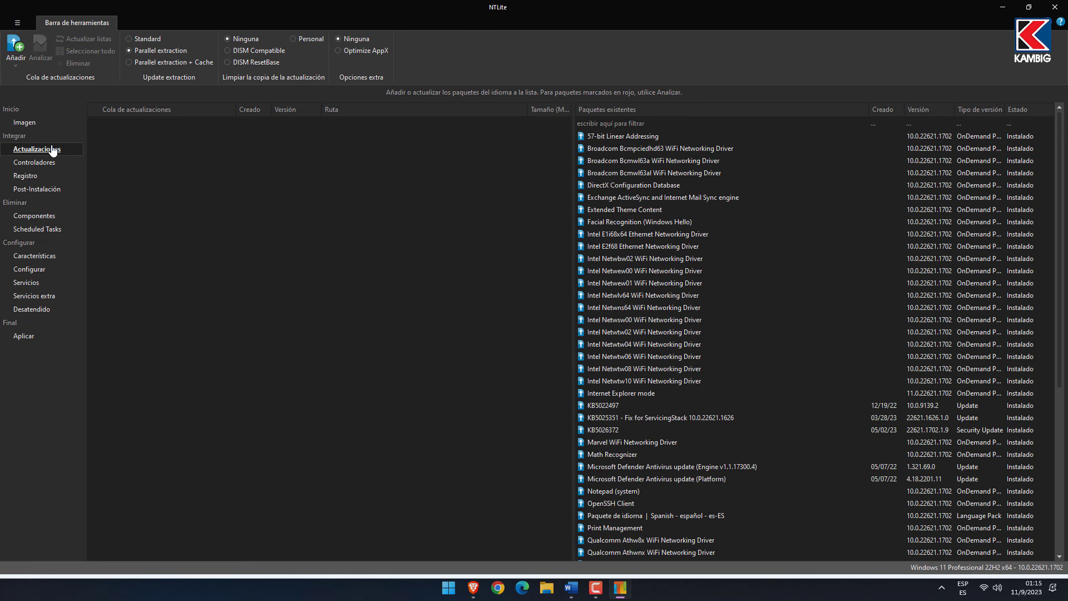
click(23, 58)
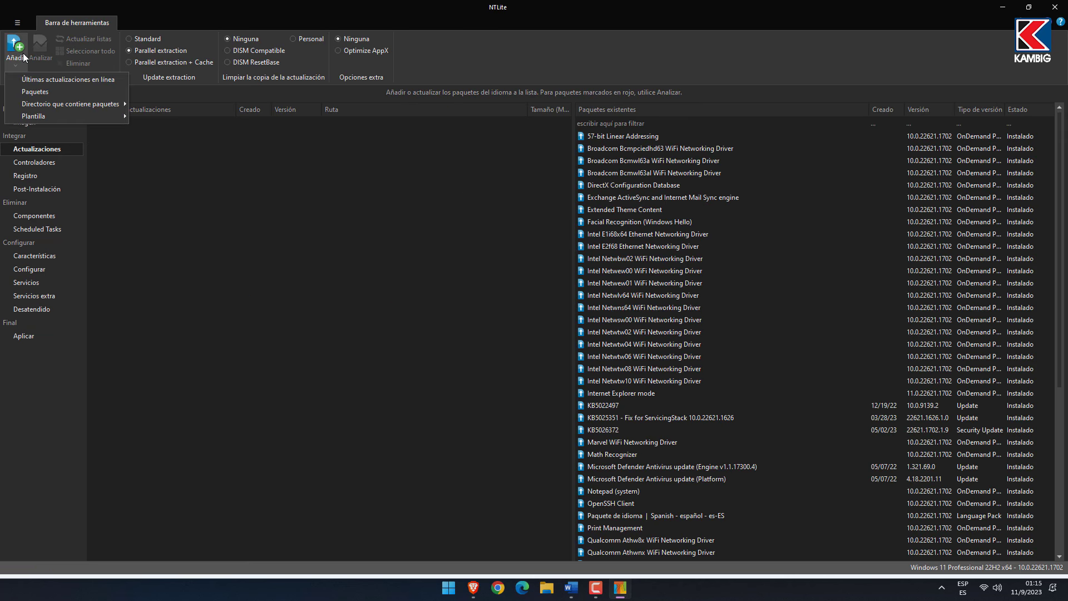
click(41, 79)
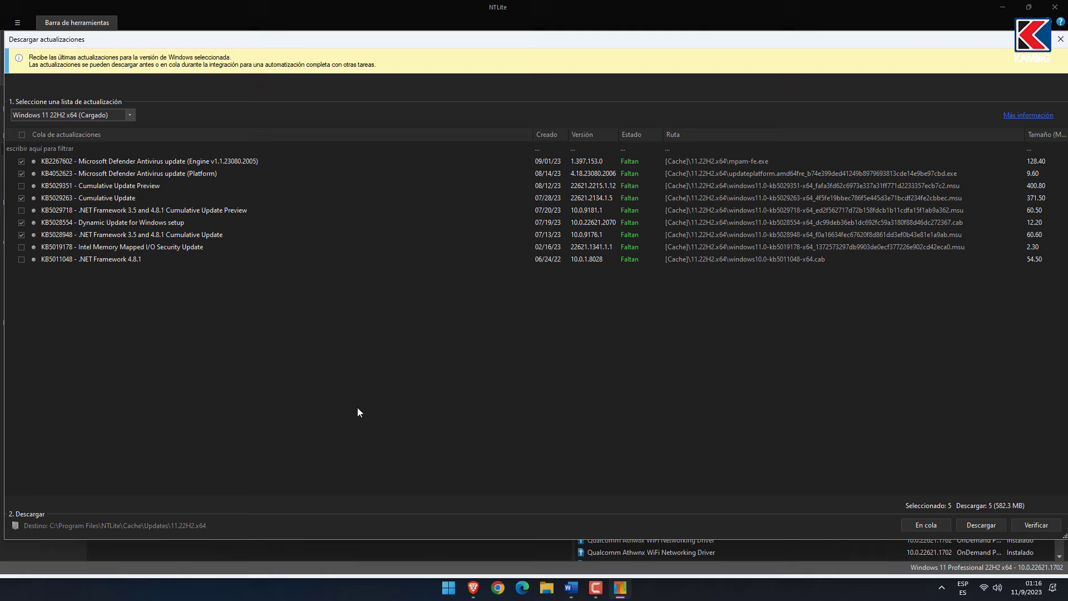
click(943, 526)
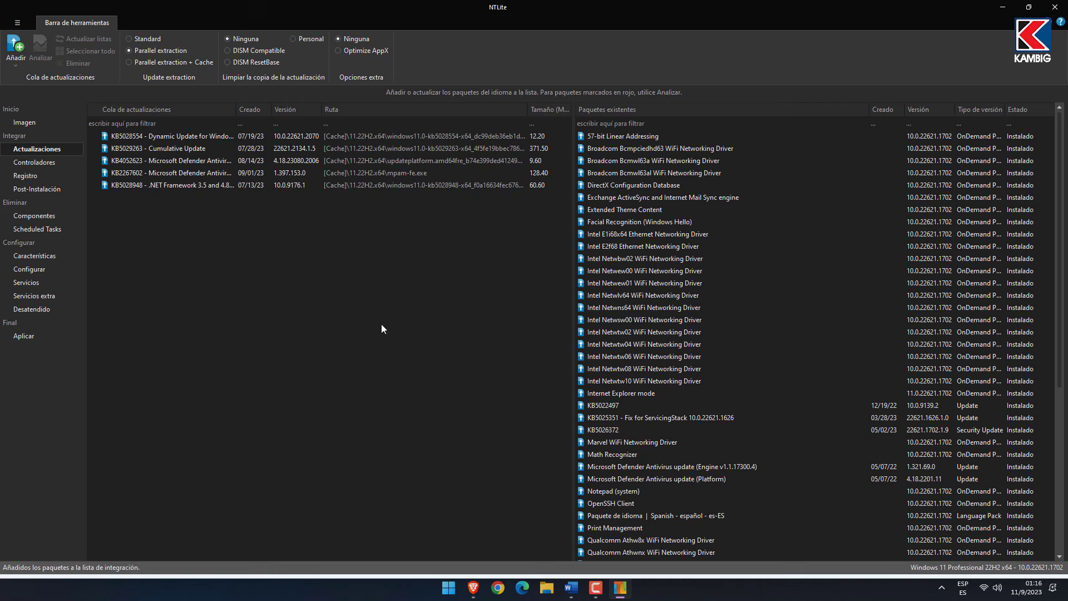
Review the Controladores, Registro and Post-Instalación integration pages.
click(53, 165)
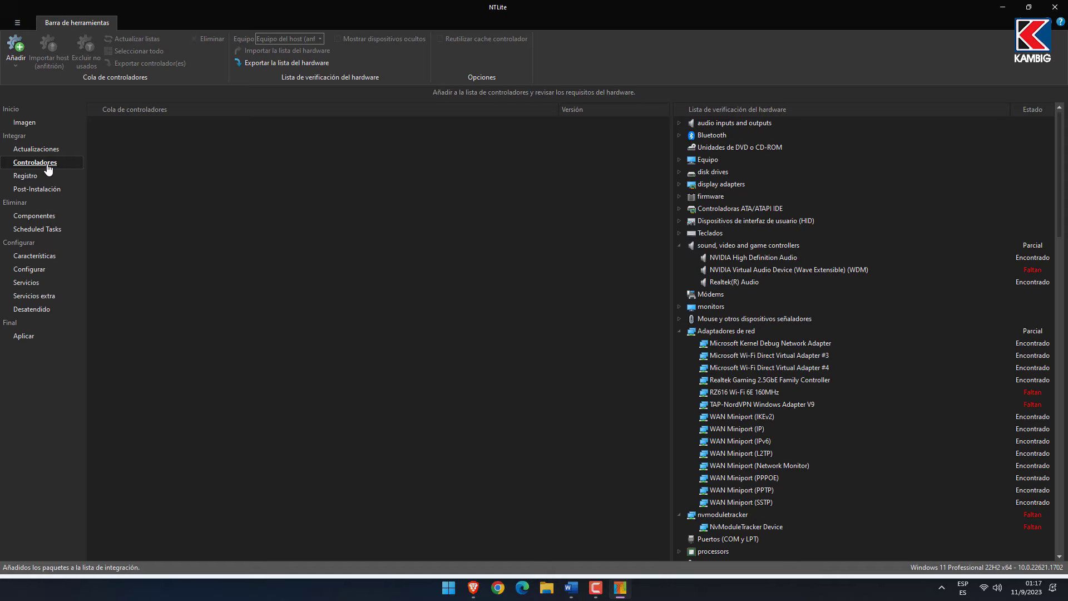
click(26, 176)
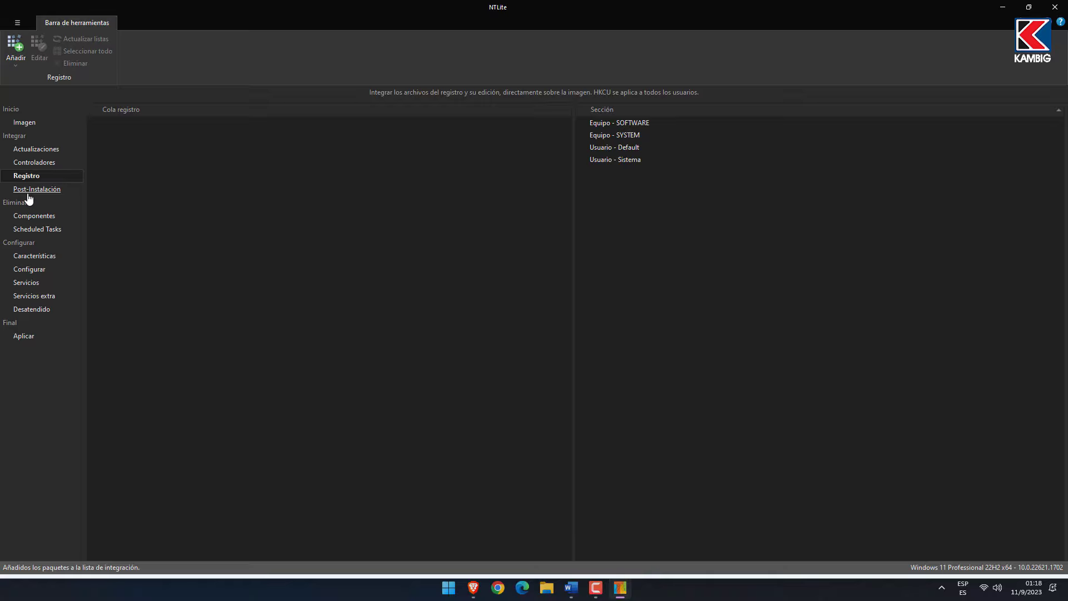
click(27, 192)
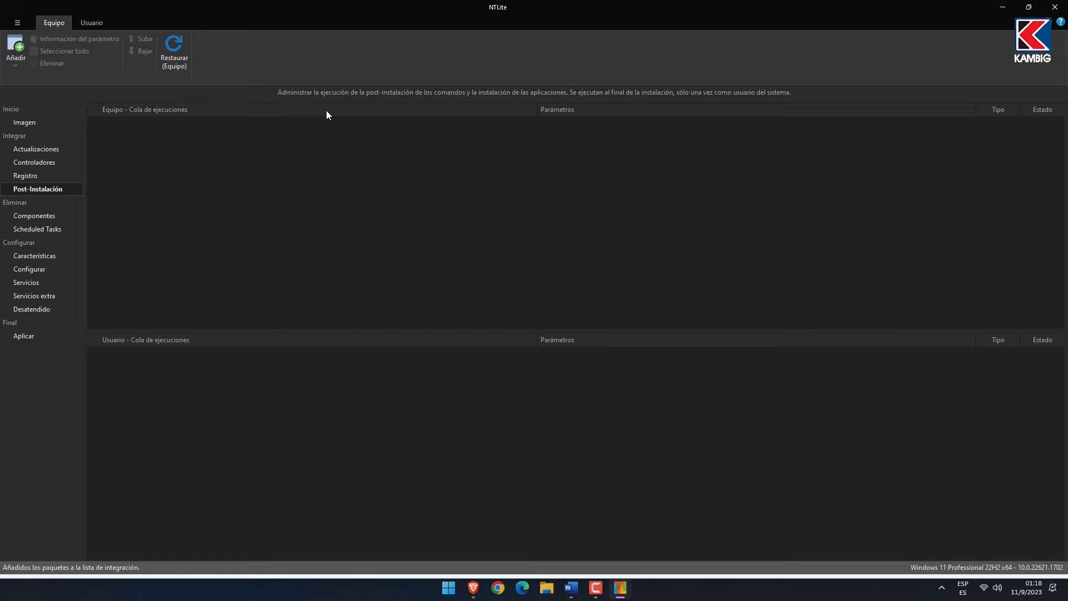
Accept the component removal warning and deselect the whole Apps group for removal, including the components that depend on those apps.
click(40, 221)
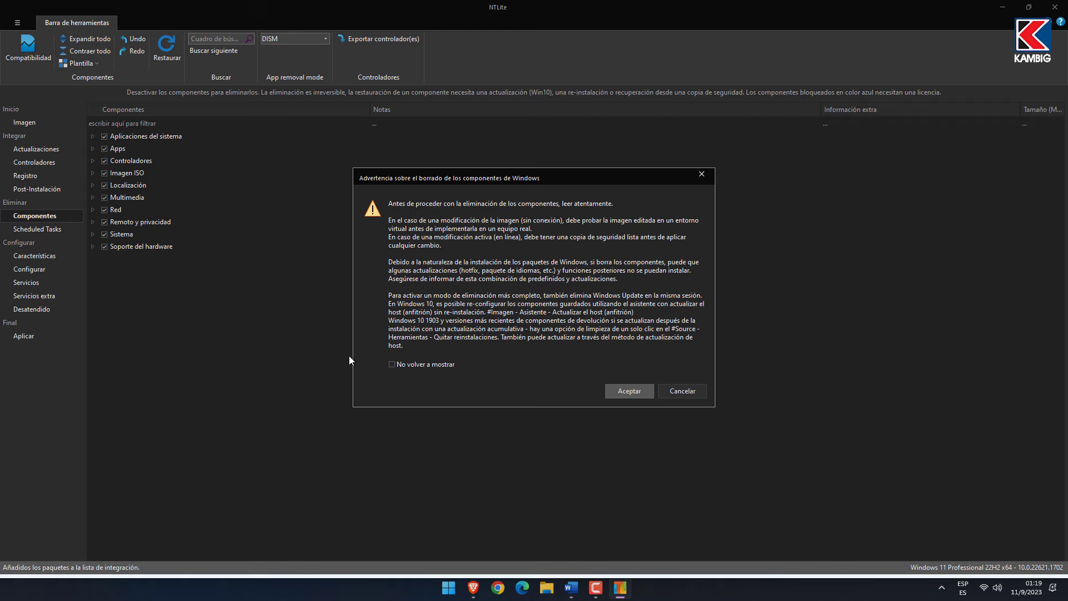
click(632, 393)
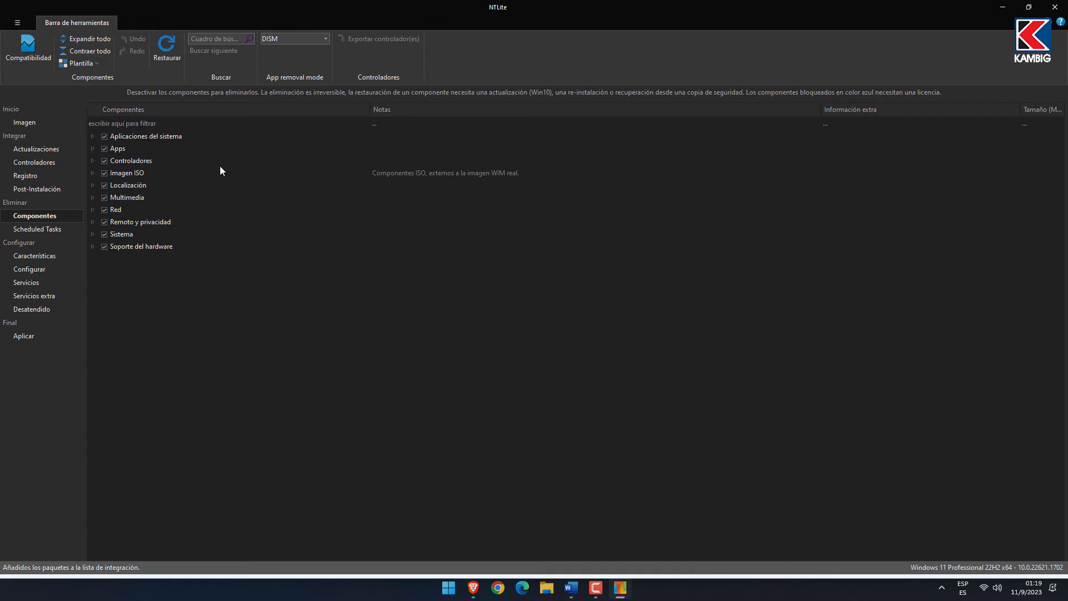
click(93, 149)
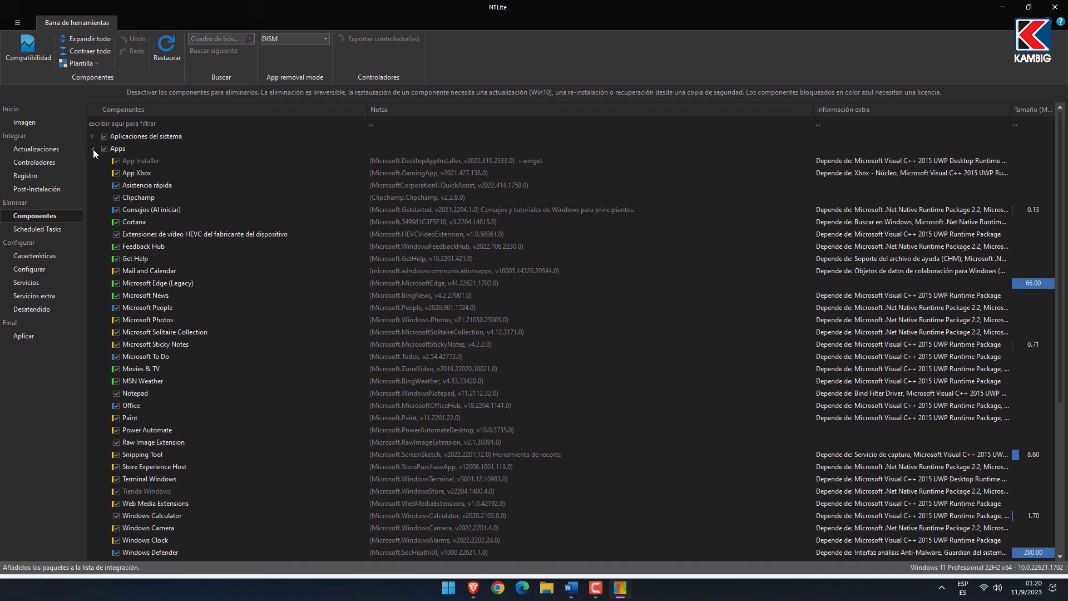
click(105, 151)
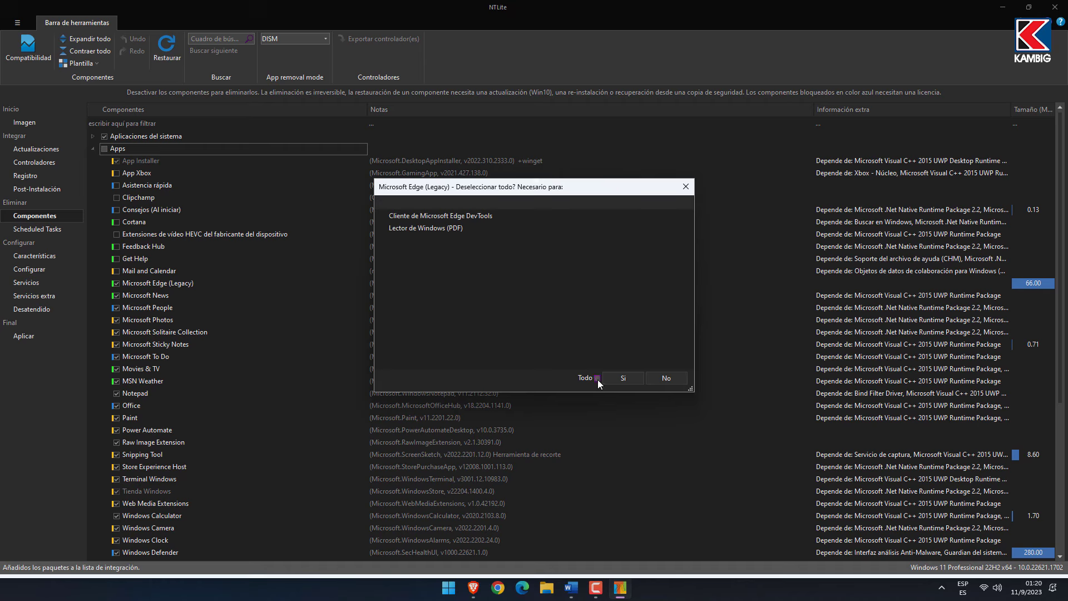
click(626, 379)
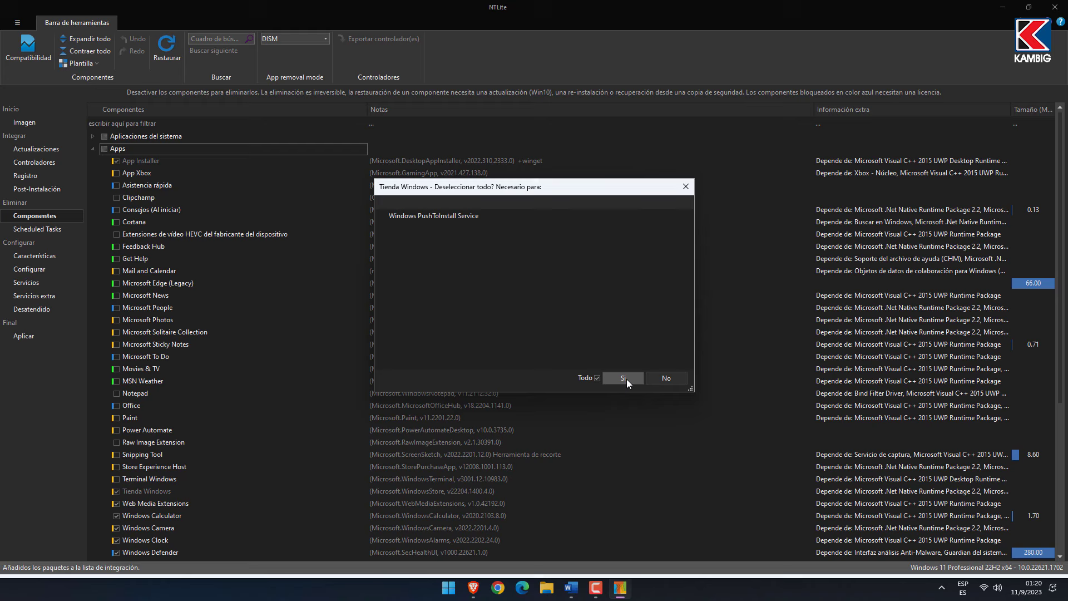
click(597, 378)
click(616, 380)
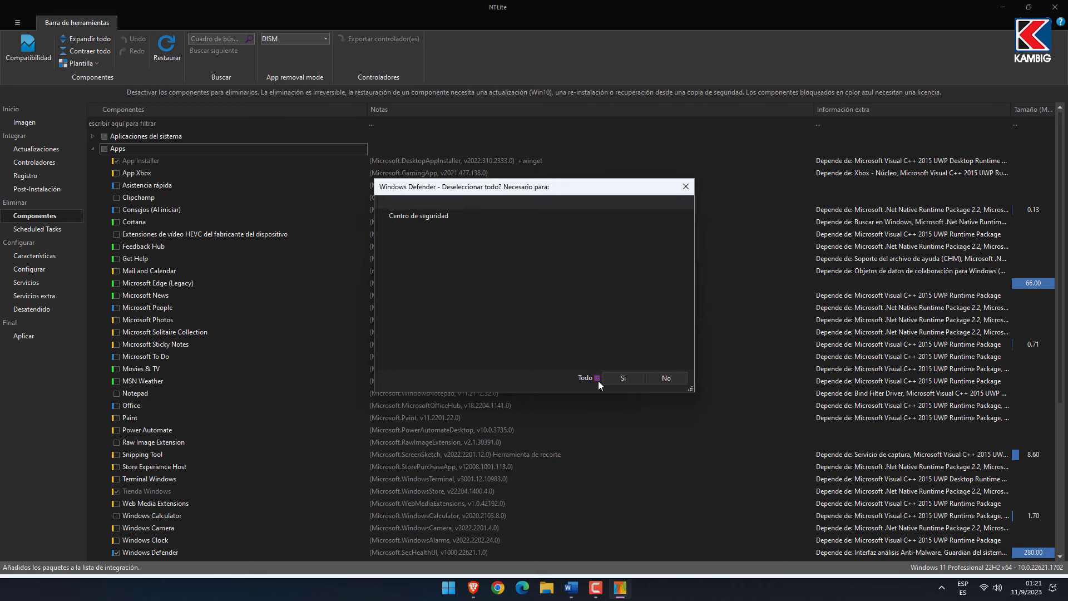
click(619, 376)
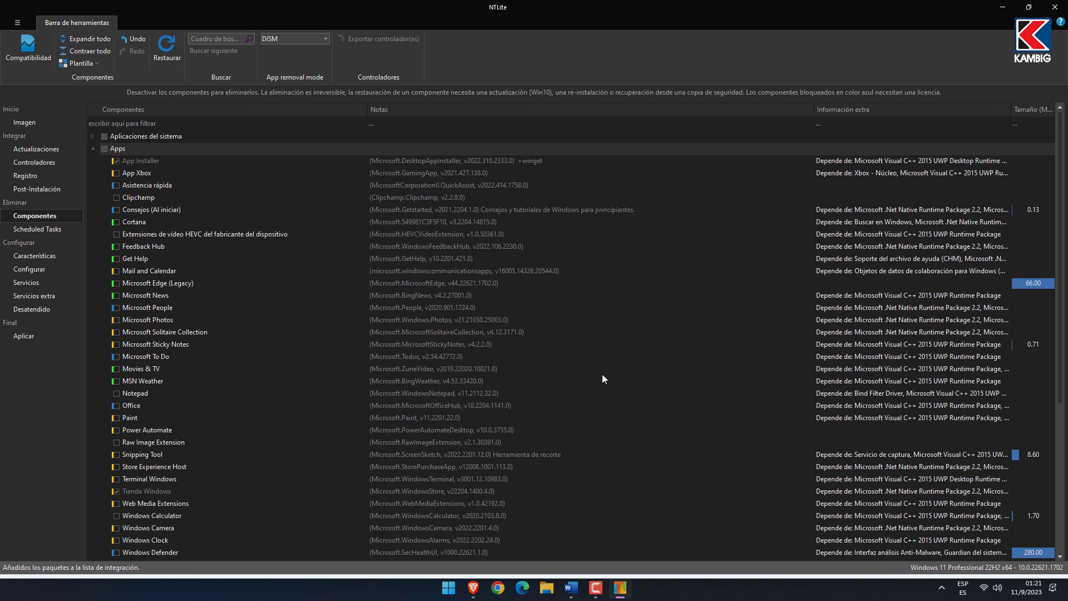
scroll(195, 354, down, 2)
scroll(189, 367, down, 3)
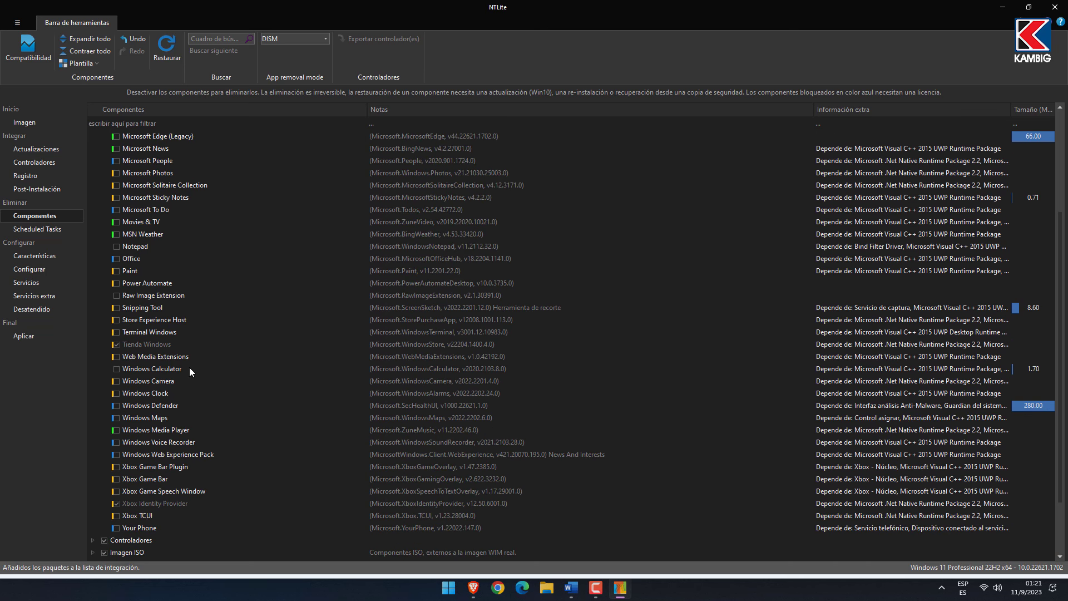
scroll(95, 198, up, 5)
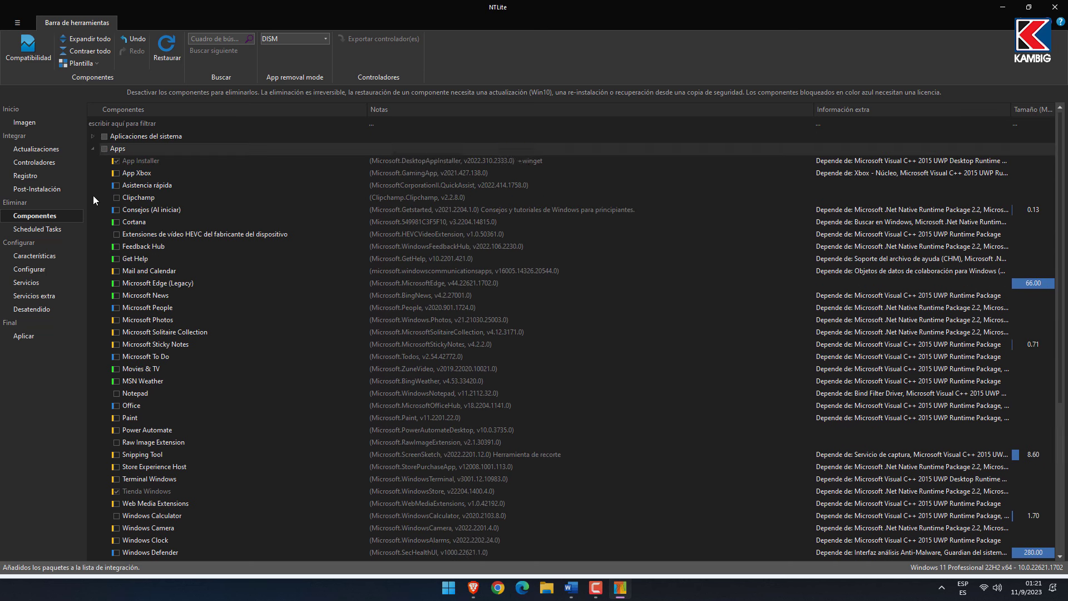
click(92, 148)
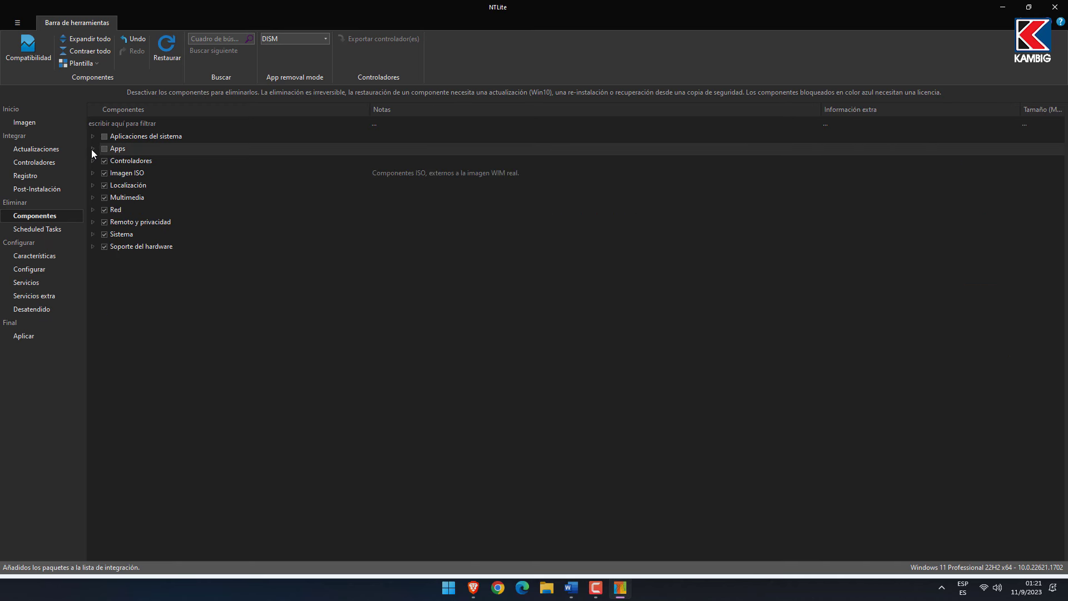
Deselect all removable languages under Idioma in the Localización components.
click(92, 185)
click(105, 246)
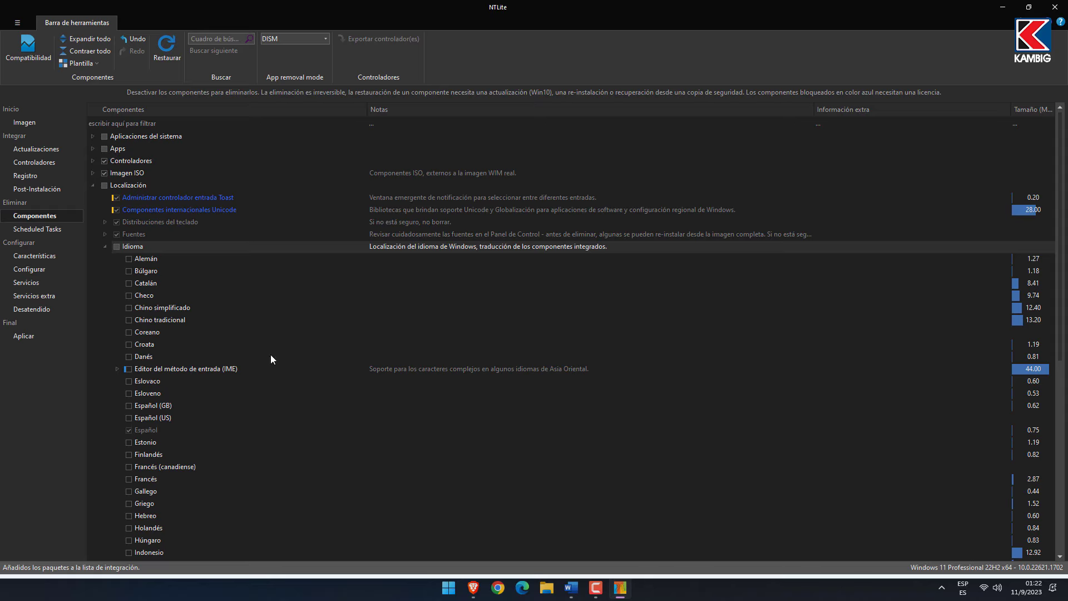
scroll(271, 354, down, 2)
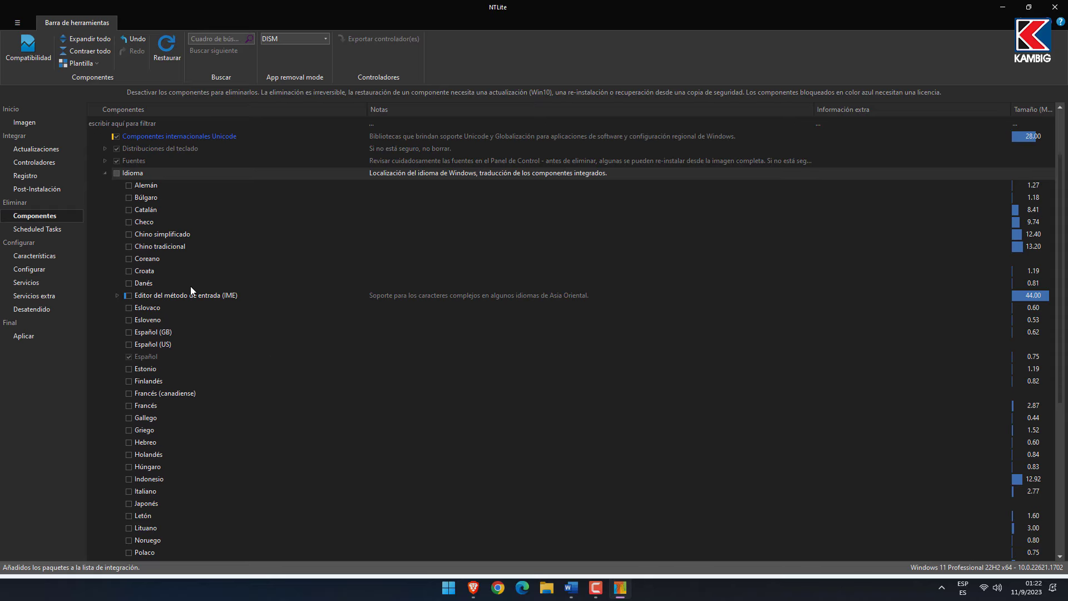
scroll(191, 286, down, 1)
scroll(134, 328, down, 3)
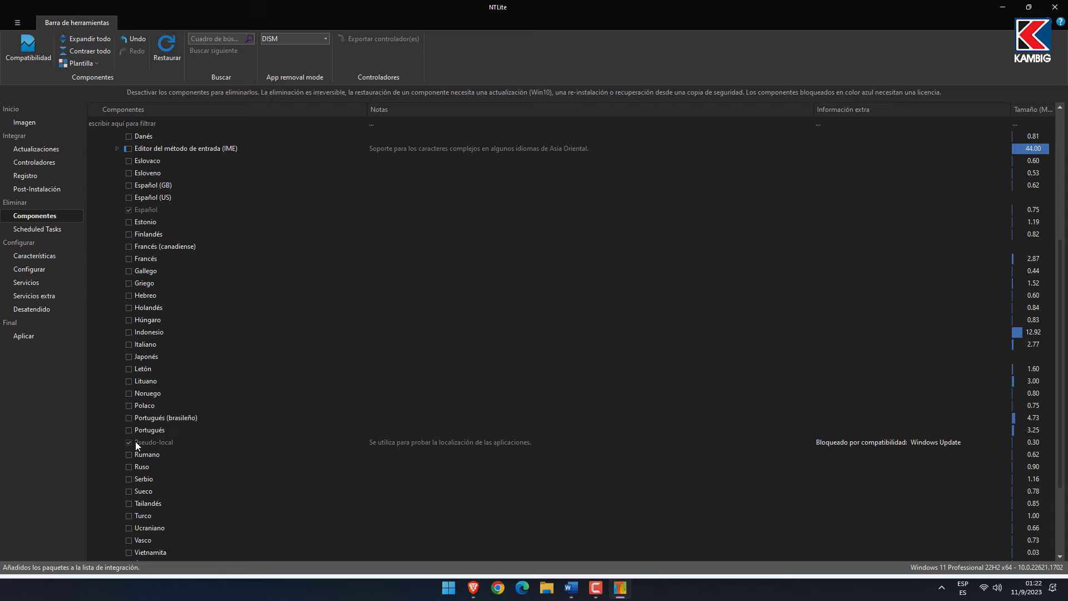
scroll(124, 228, up, 5)
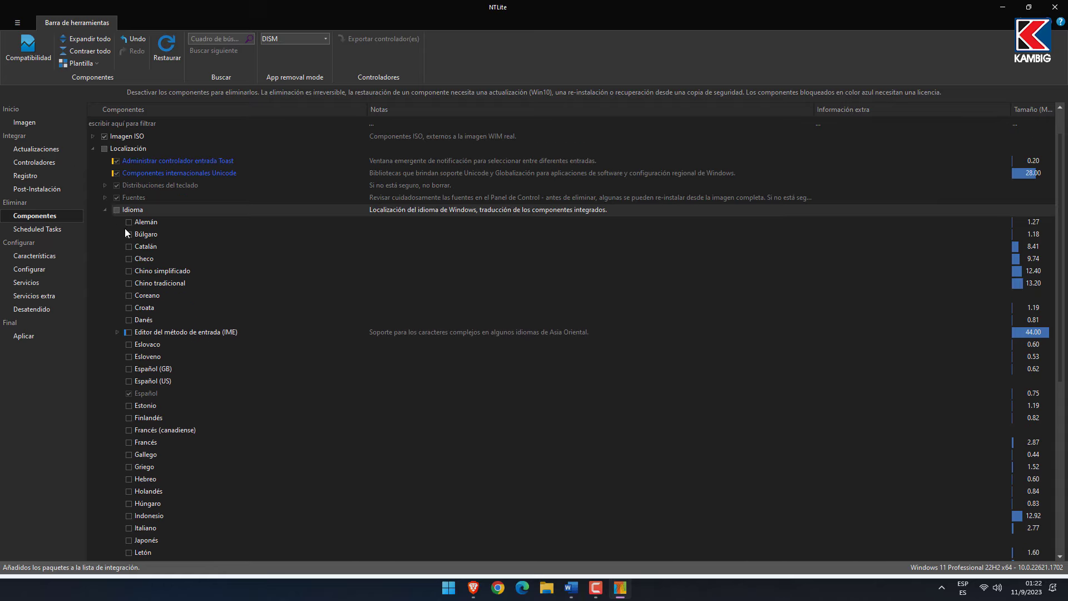
click(104, 209)
click(93, 185)
Deselect the Multimedia component group for removal, accepting the removal of dependent components such as Narrator, Capture Picker and Xbox Identity Provider.
click(93, 197)
click(104, 197)
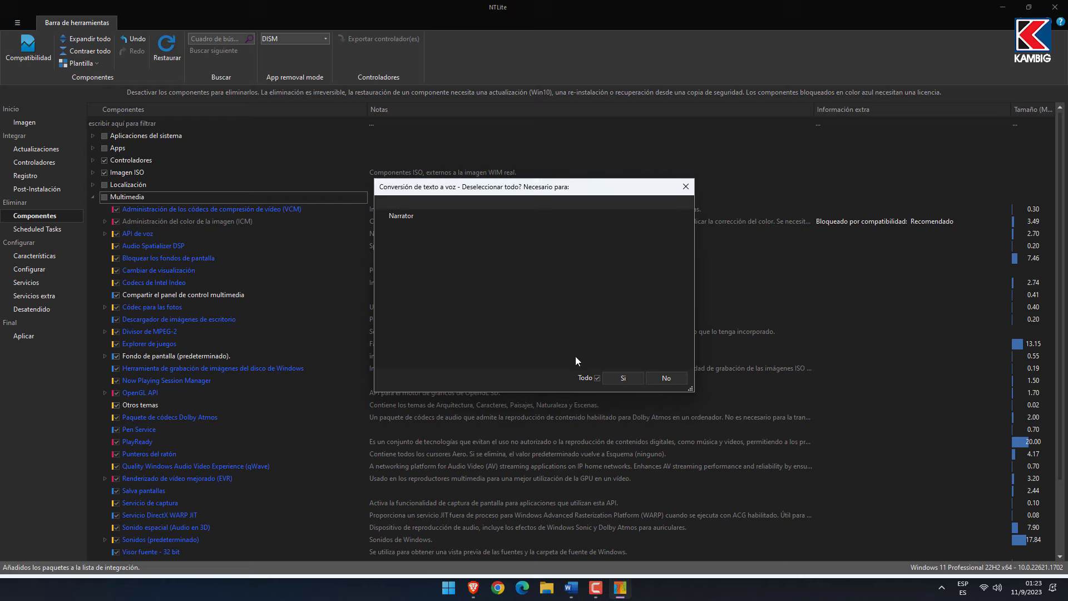
click(613, 378)
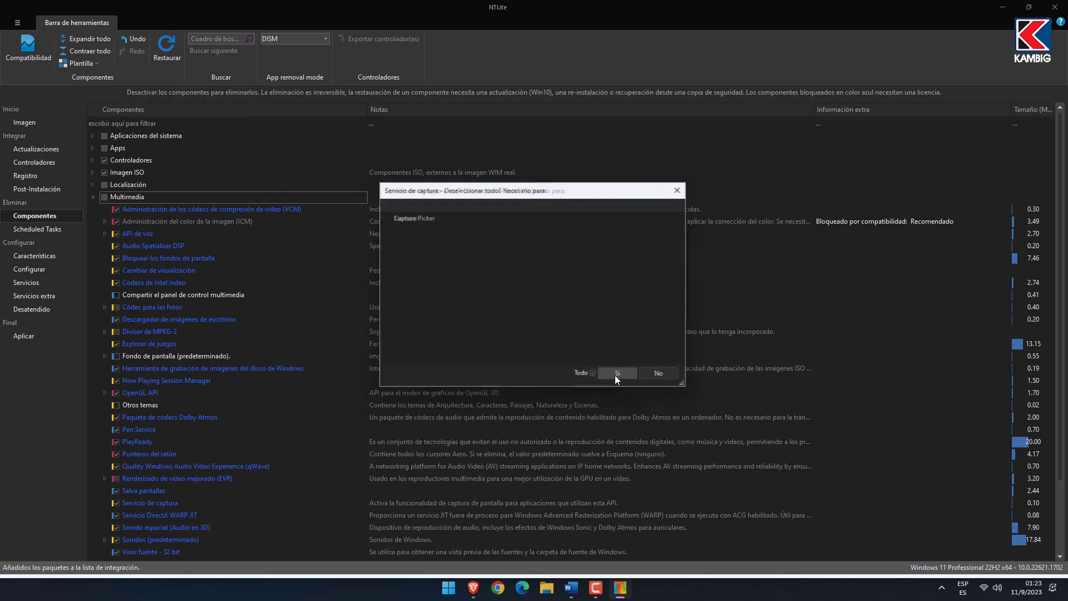
click(597, 378)
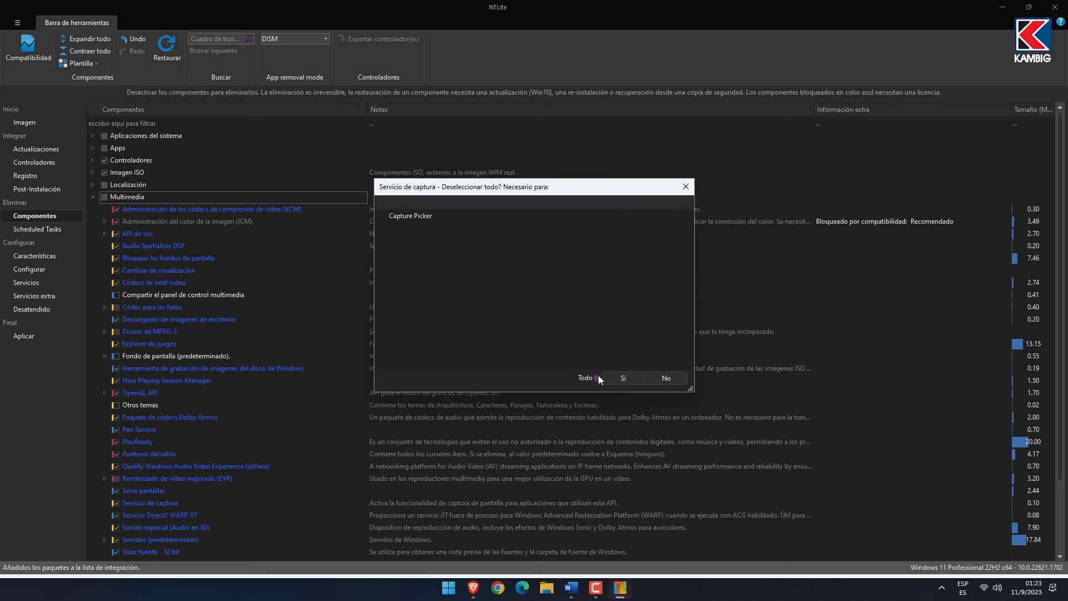
click(619, 378)
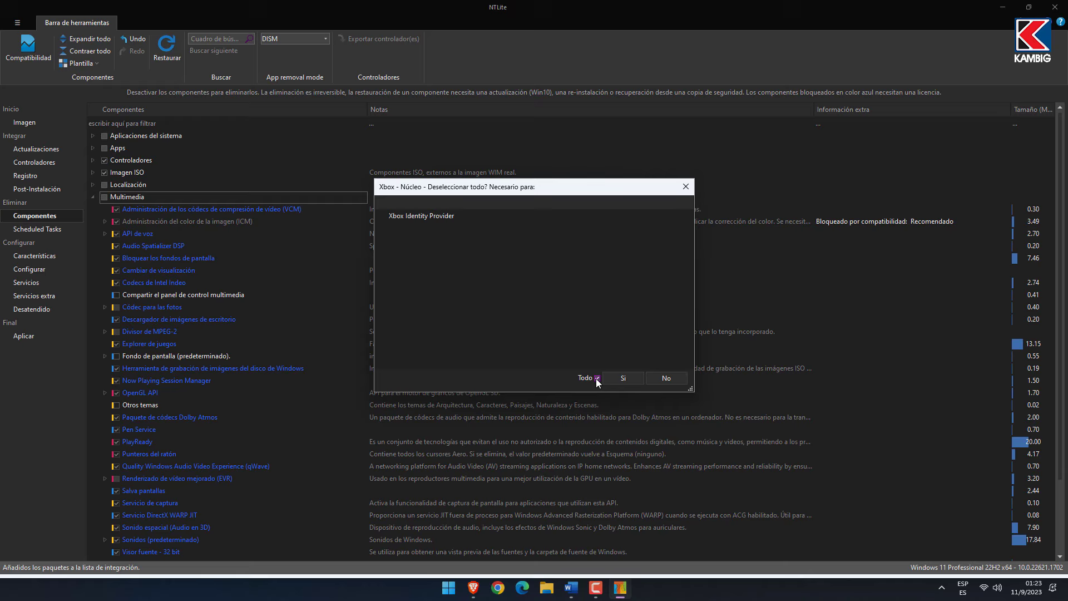
click(617, 377)
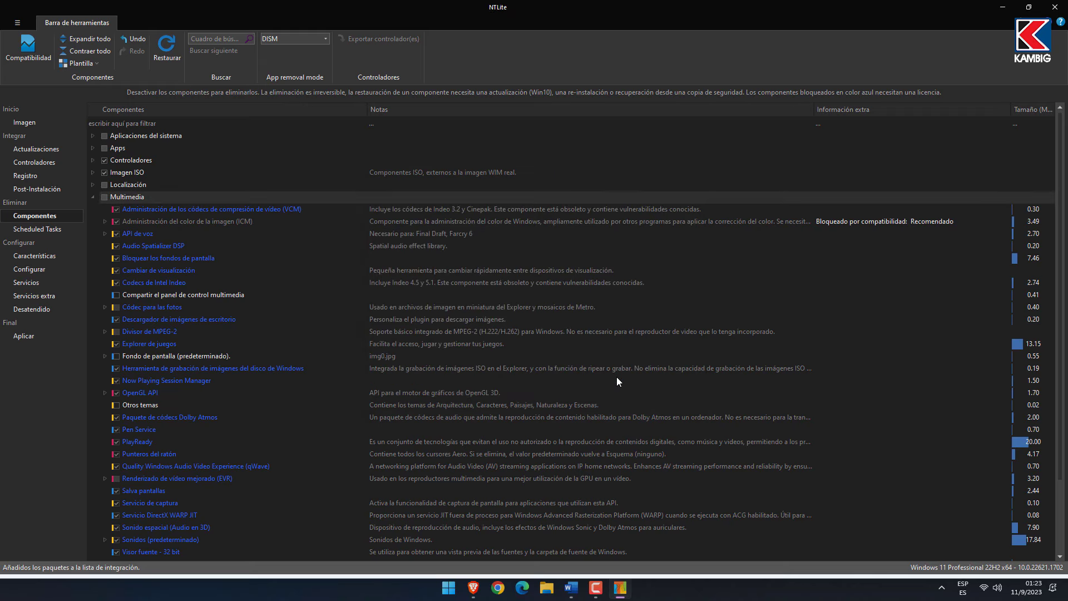
click(92, 197)
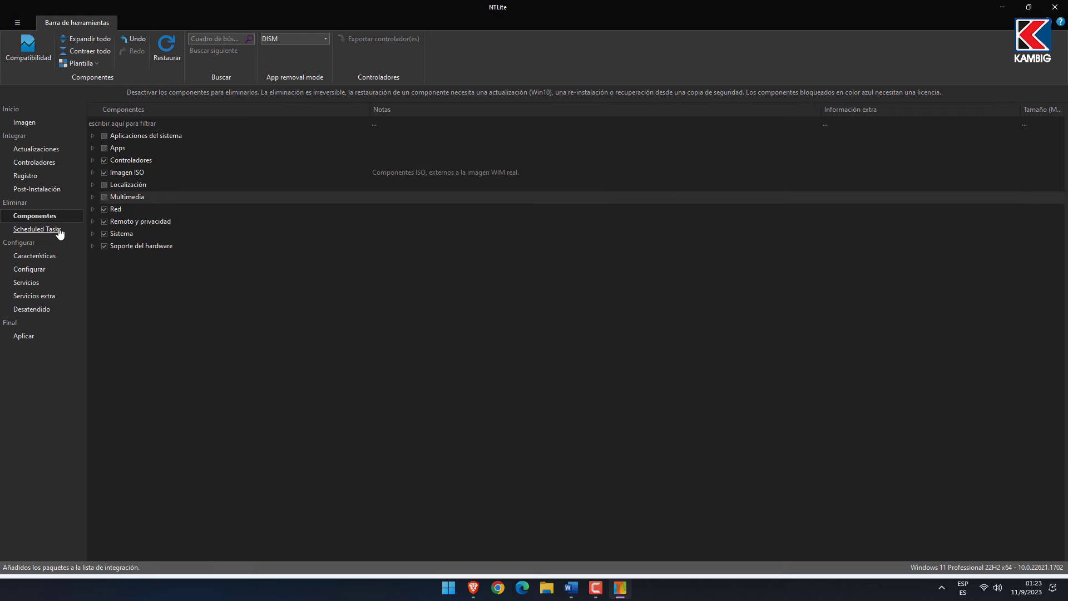
Check the scheduled tasks and turn off the Windows features Windows Search, Work Folders Client and Imprimir en PDF de Microsoft.
click(37, 229)
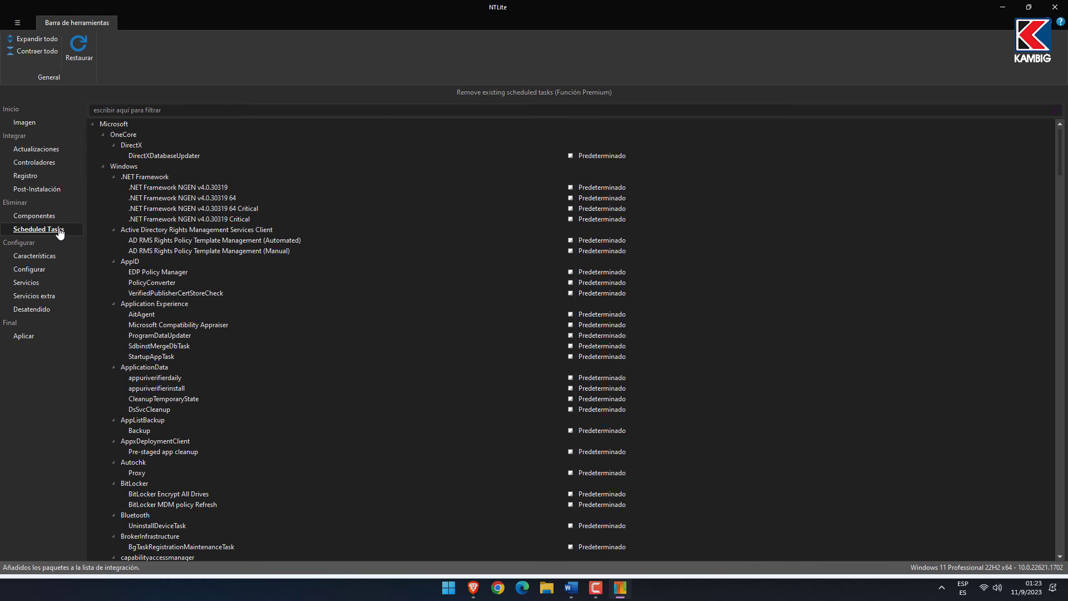
click(572, 110)
click(36, 257)
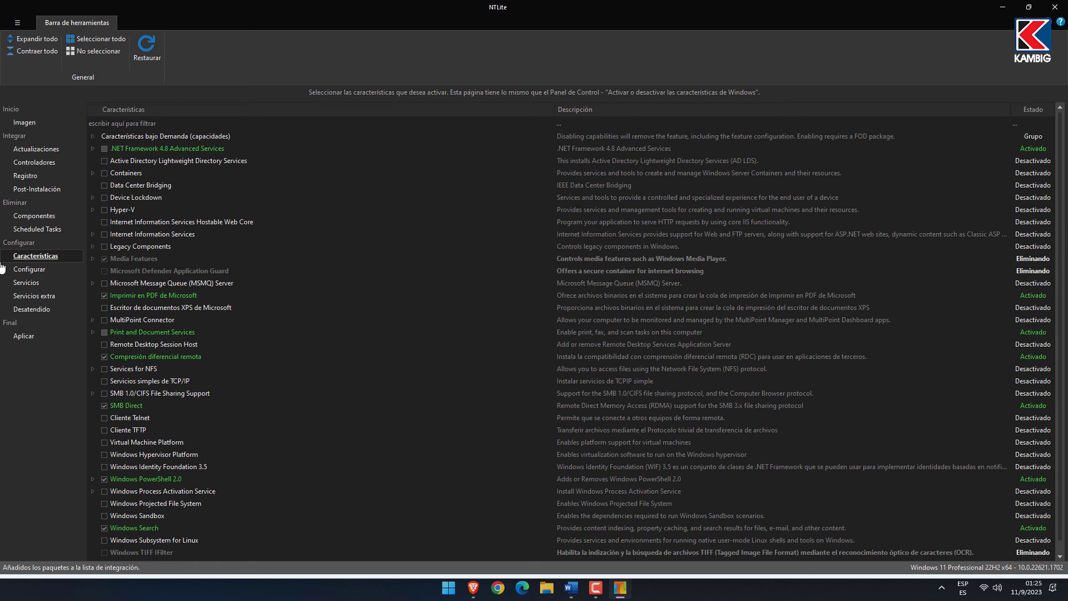
scroll(203, 412, down, 1)
click(100, 514)
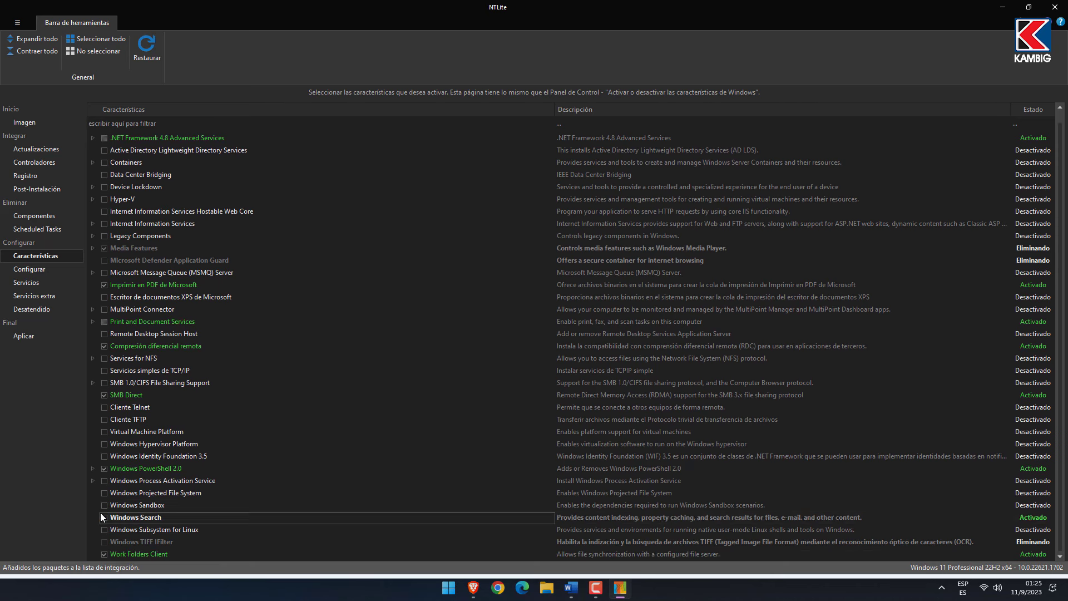
click(103, 555)
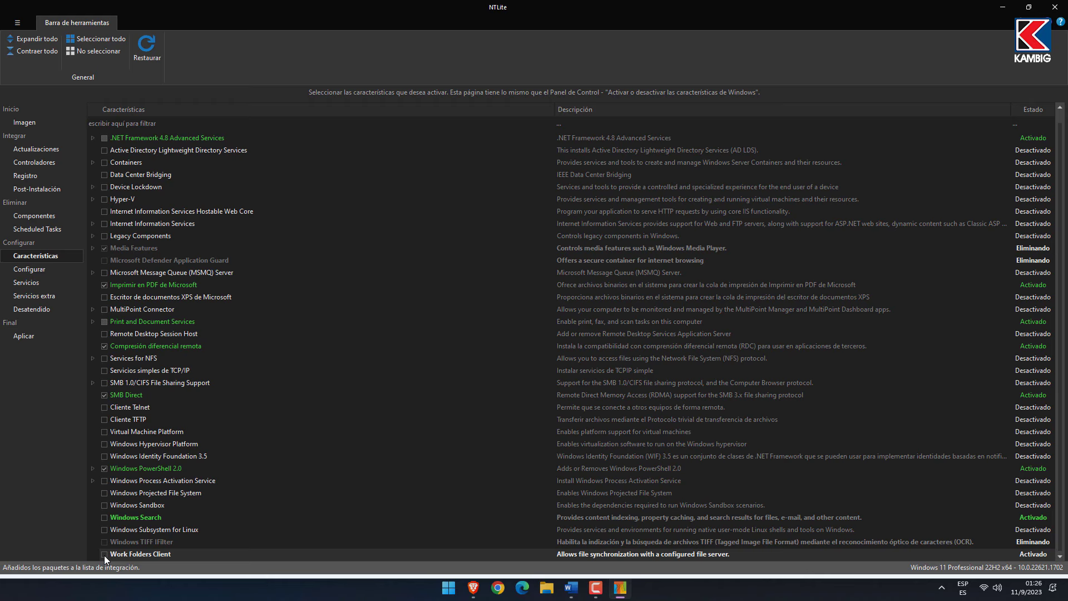
click(101, 284)
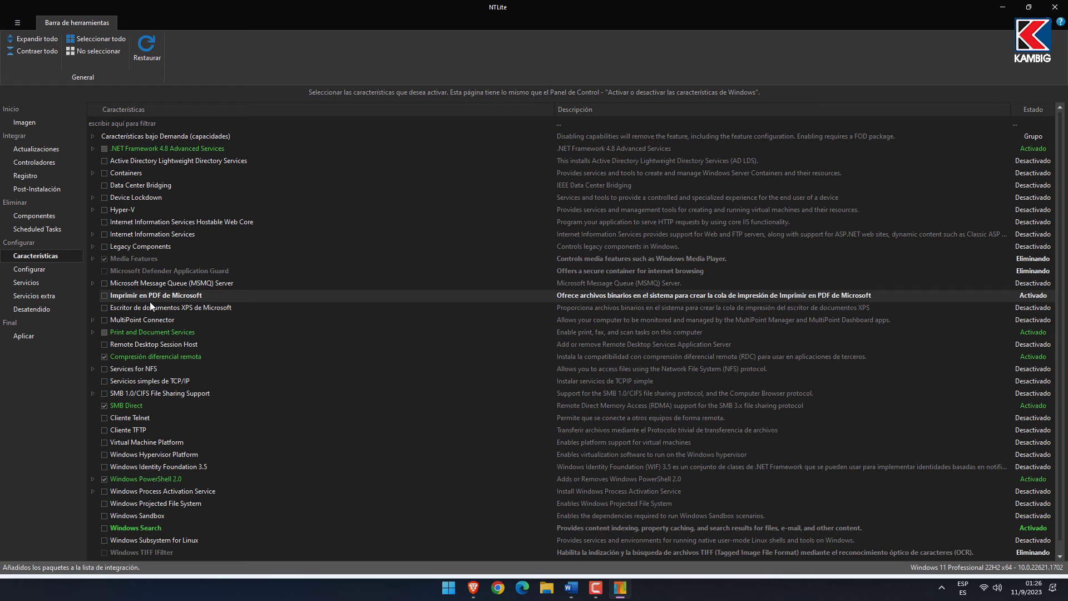
In the Control de alimentación settings, set Menú de apagado - Hibernar and Menú de apagado - Suspender to Desactivado.
click(44, 271)
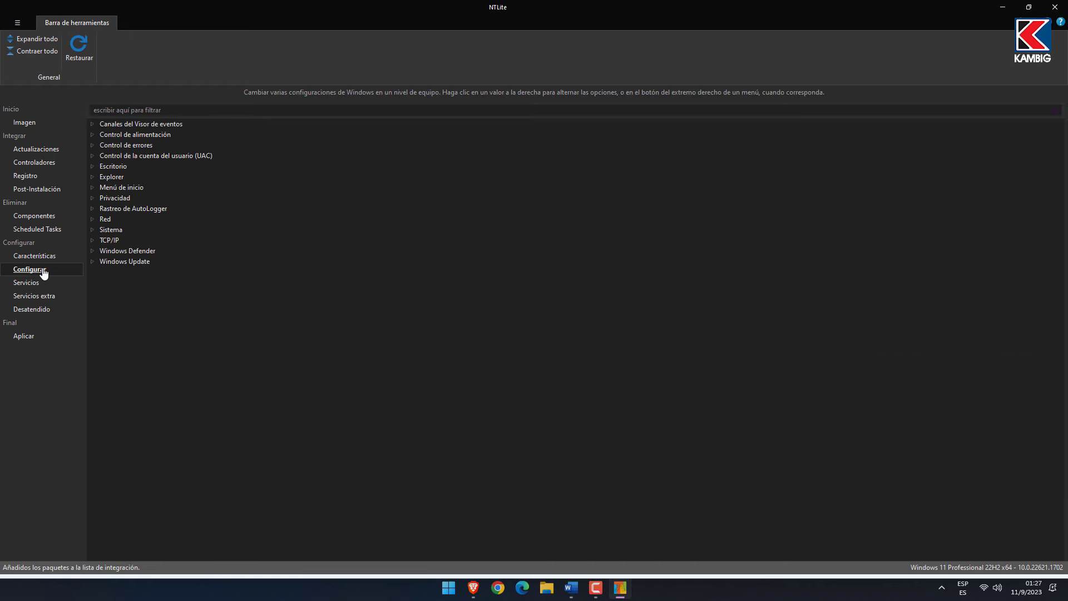
click(93, 136)
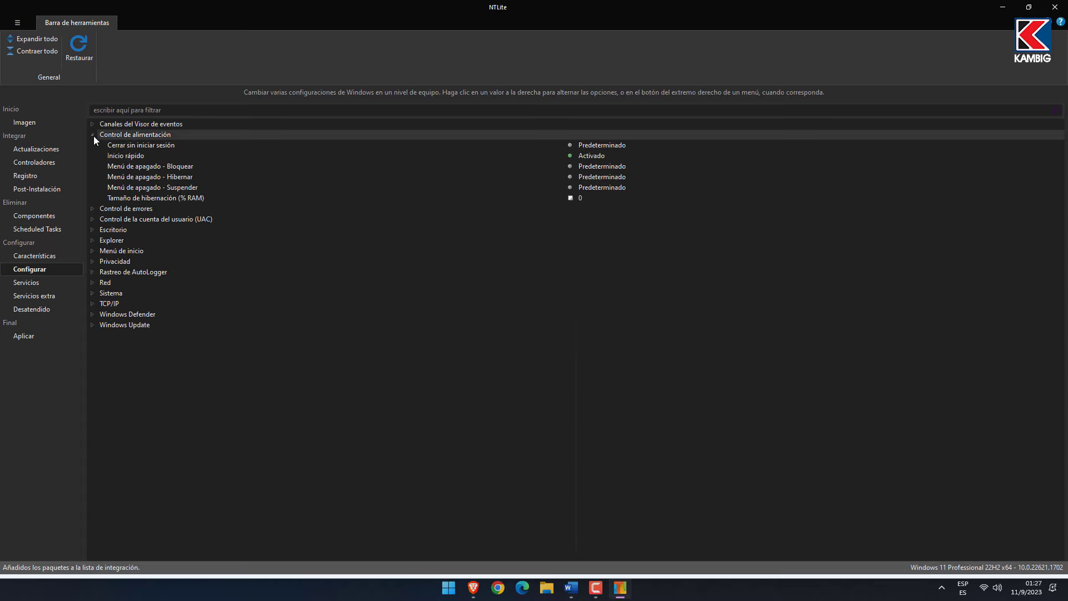
click(569, 177)
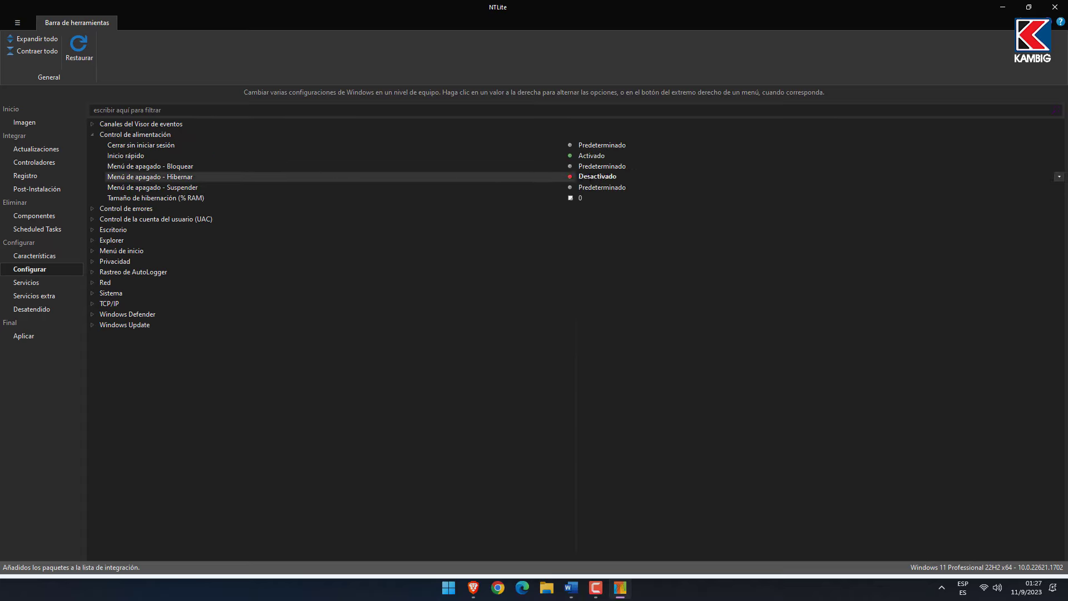
click(587, 189)
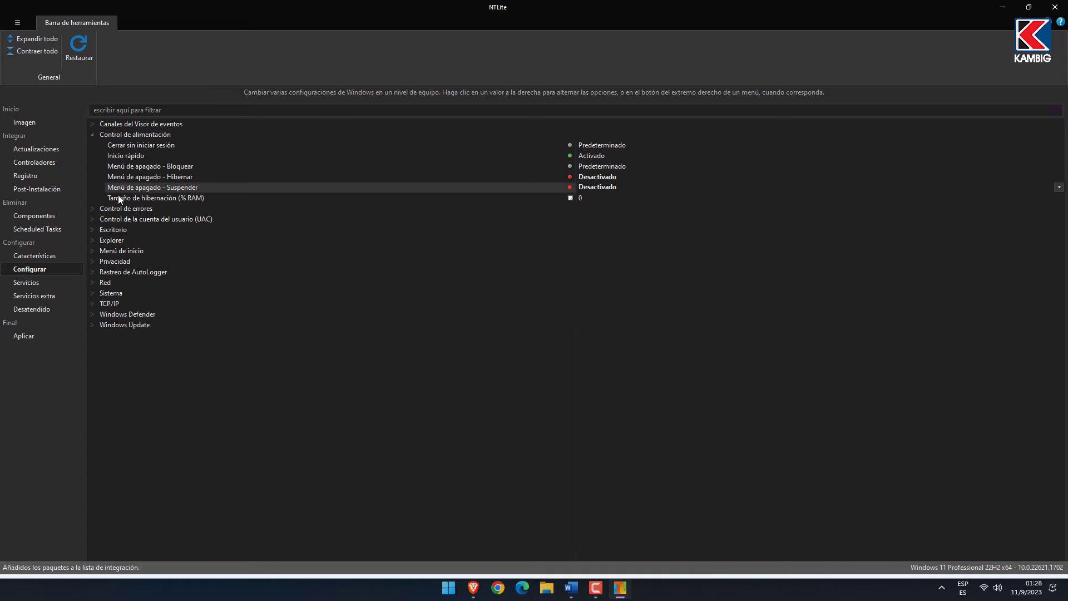
In the Escritorio settings, set the accent color to 000080, the LogonUI accent to 0000FF and the inactive title bar accent to 87CEEB.
click(91, 229)
click(92, 134)
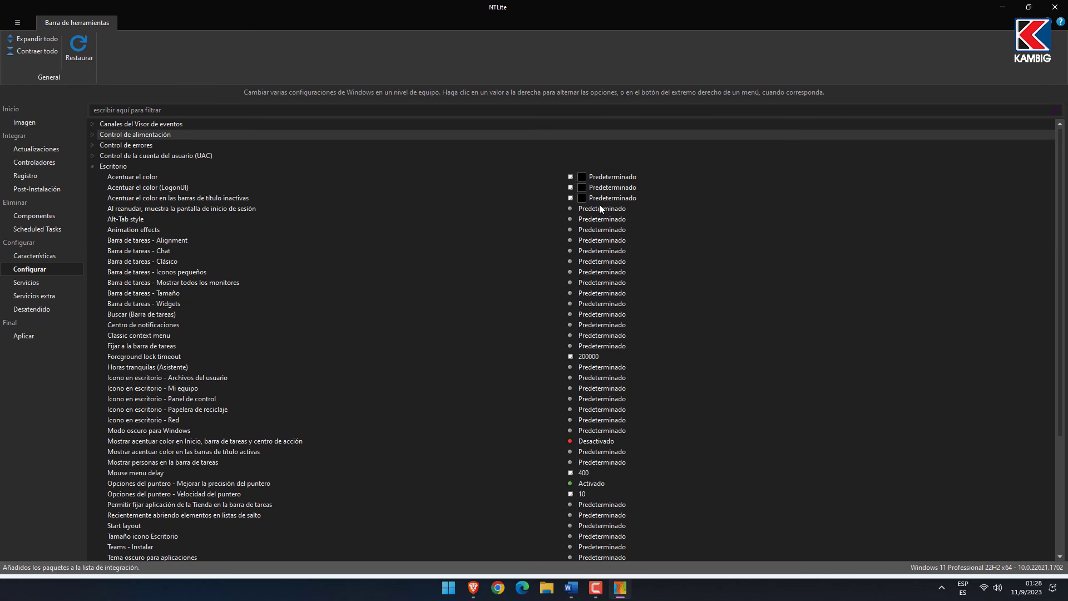
click(605, 178)
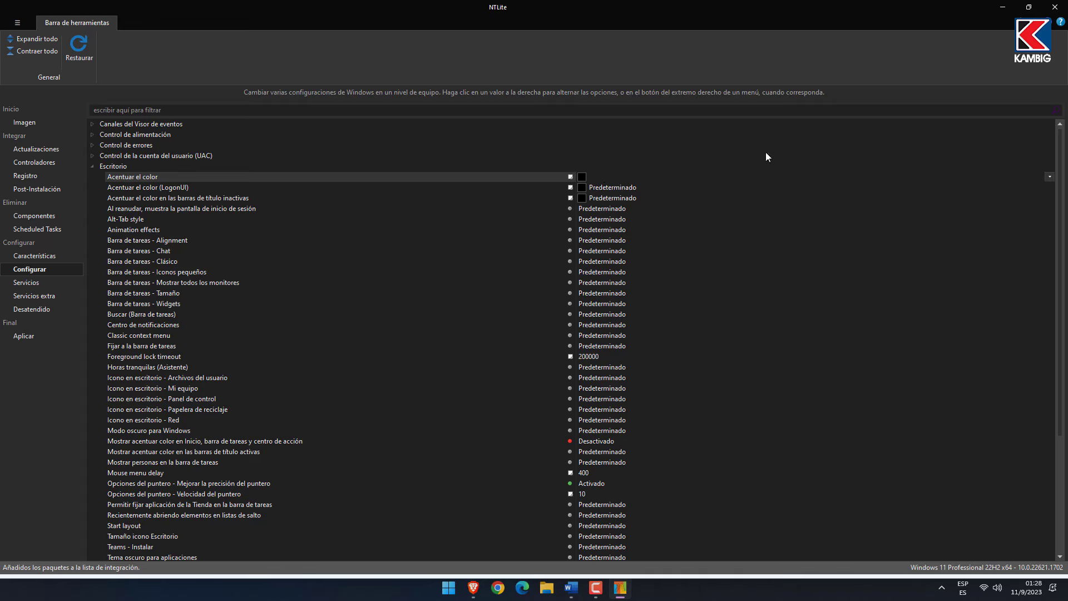
click(1050, 178)
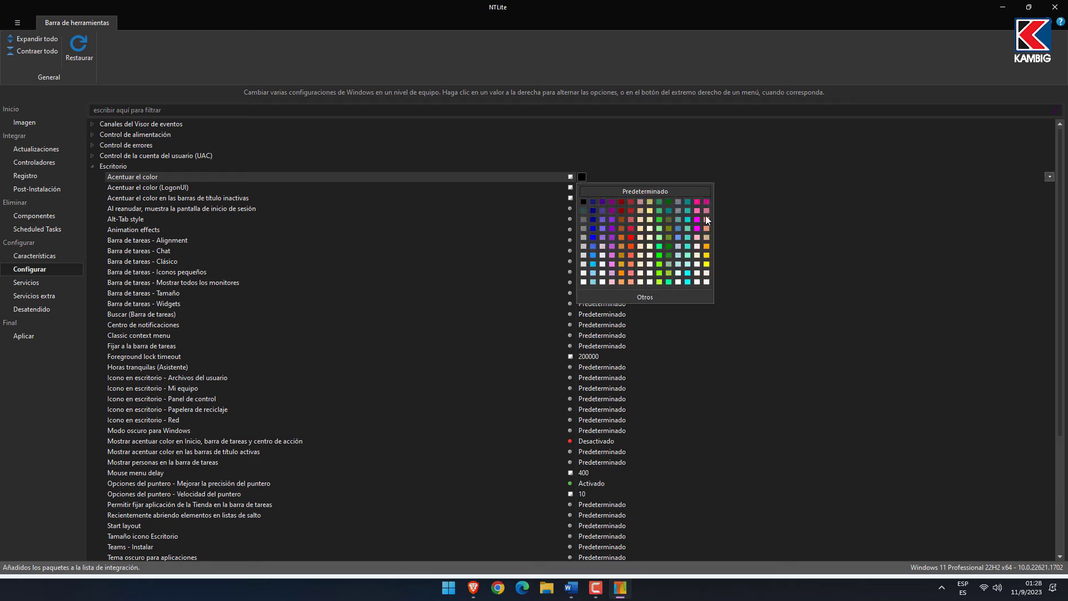
click(593, 210)
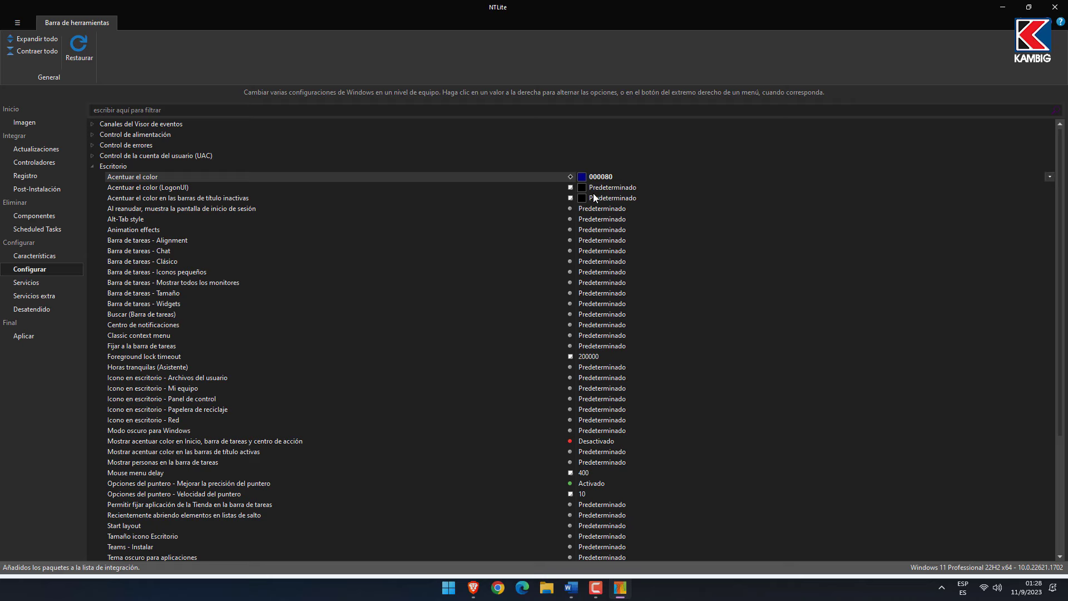
click(596, 189)
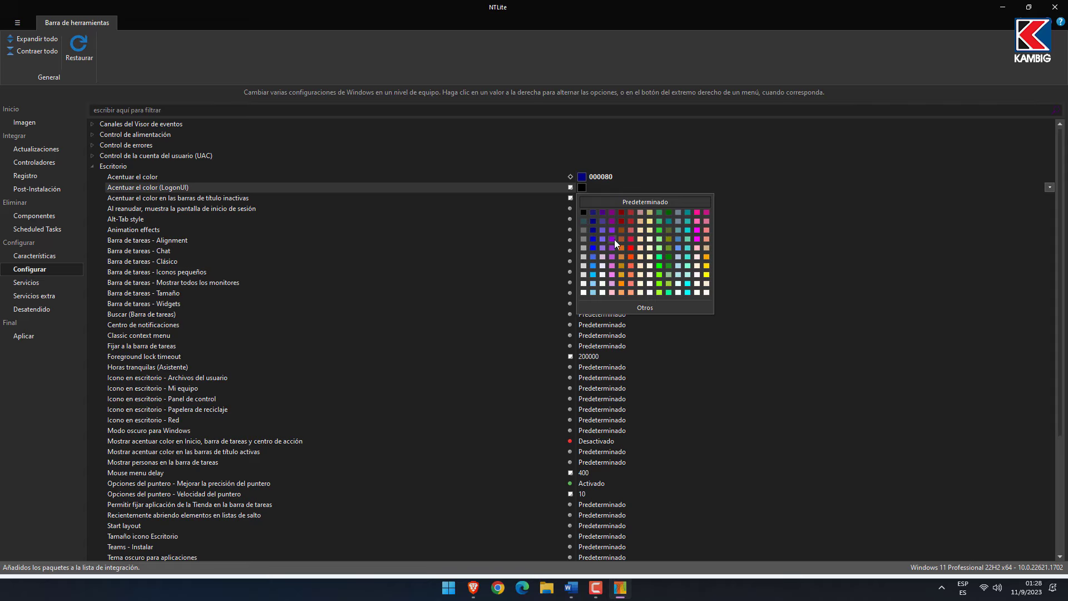
click(593, 248)
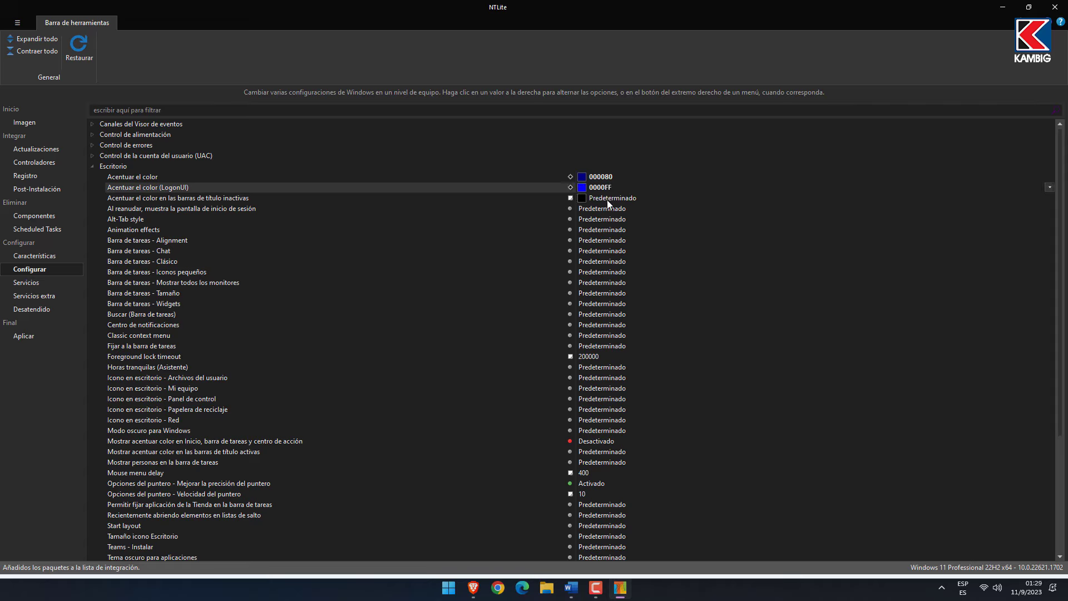
click(1050, 198)
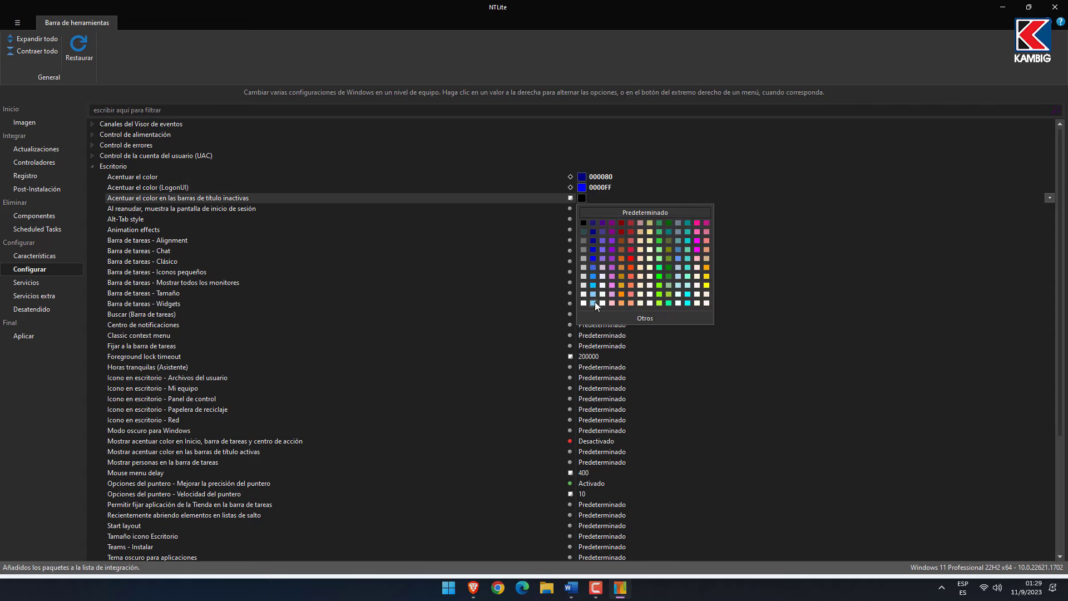
click(595, 302)
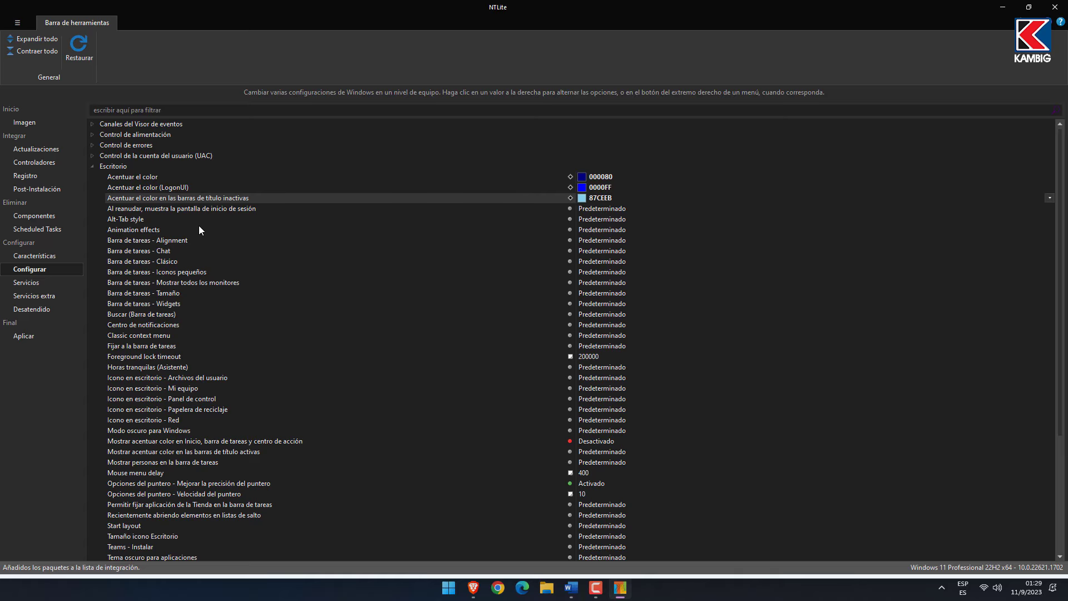
Disable Animation effects, Barra de tareas - Chat, Barra de tareas - Widgets and Centro de notificaciones in the Escritorio settings.
click(139, 230)
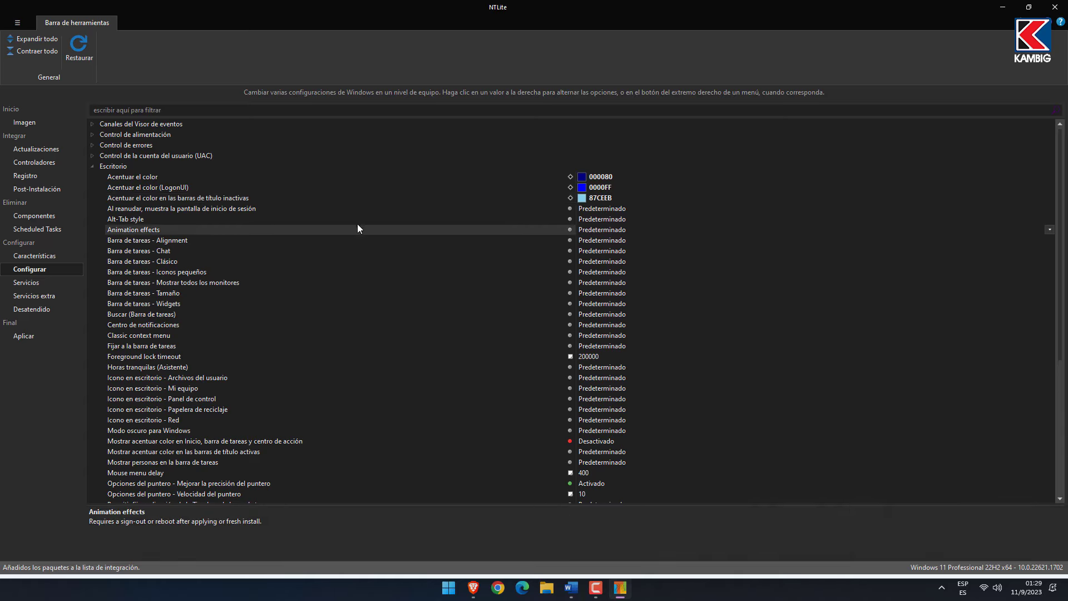
click(588, 229)
click(241, 255)
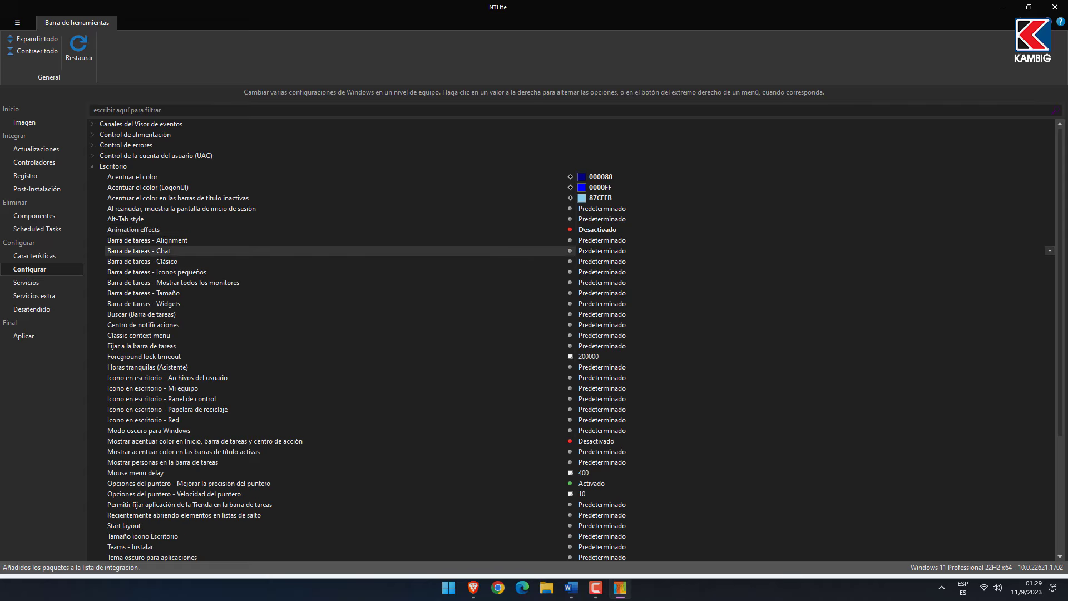
click(589, 250)
click(176, 305)
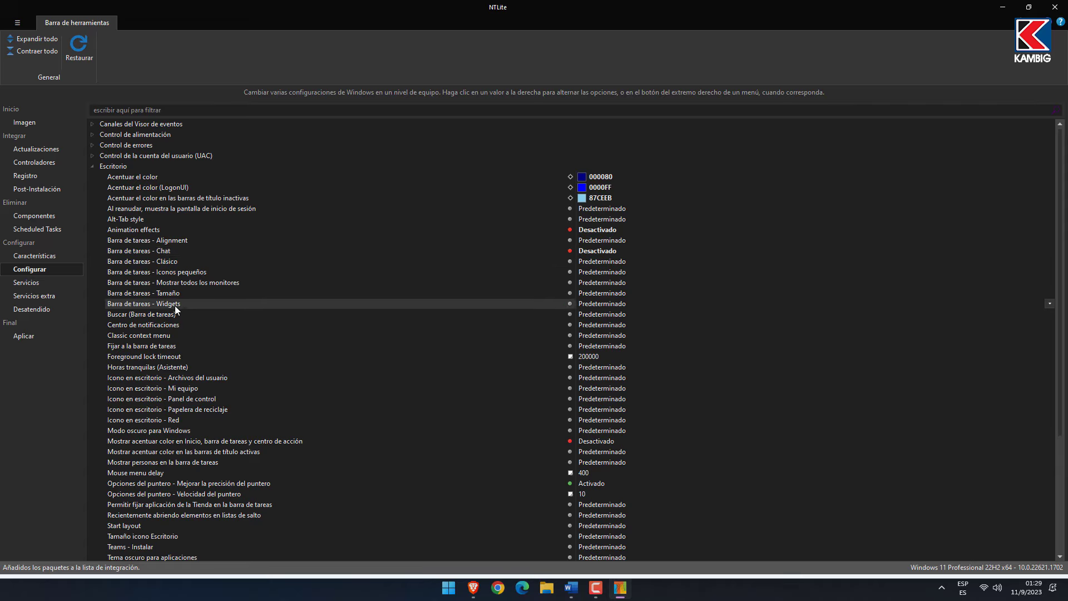
click(599, 304)
click(179, 326)
click(599, 326)
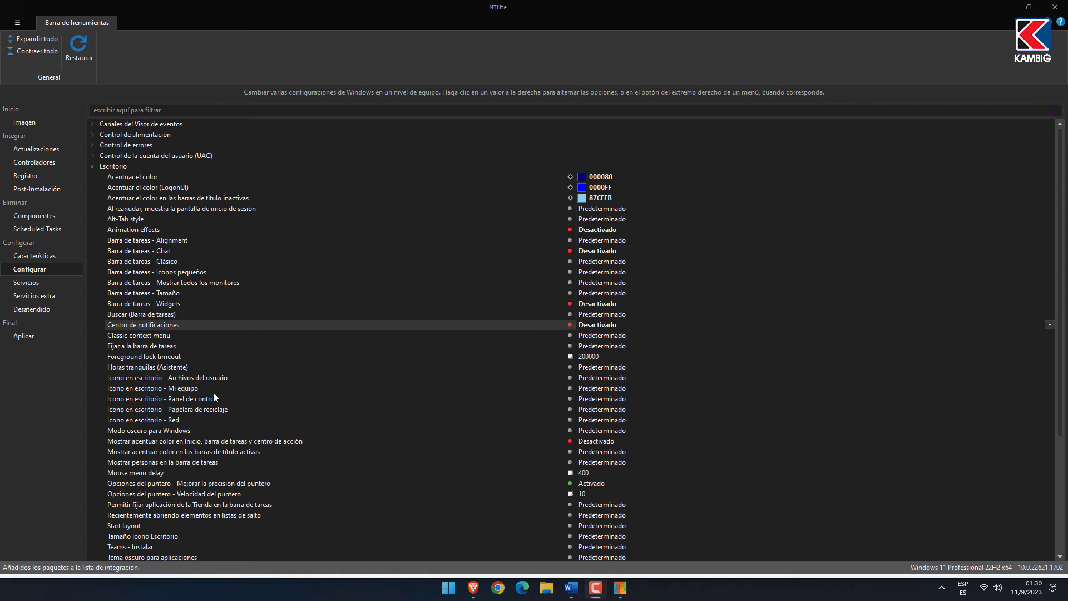
Set the desktop icon settings for Mi equipo, Panel de control and Red to Desactivado.
click(275, 388)
click(619, 388)
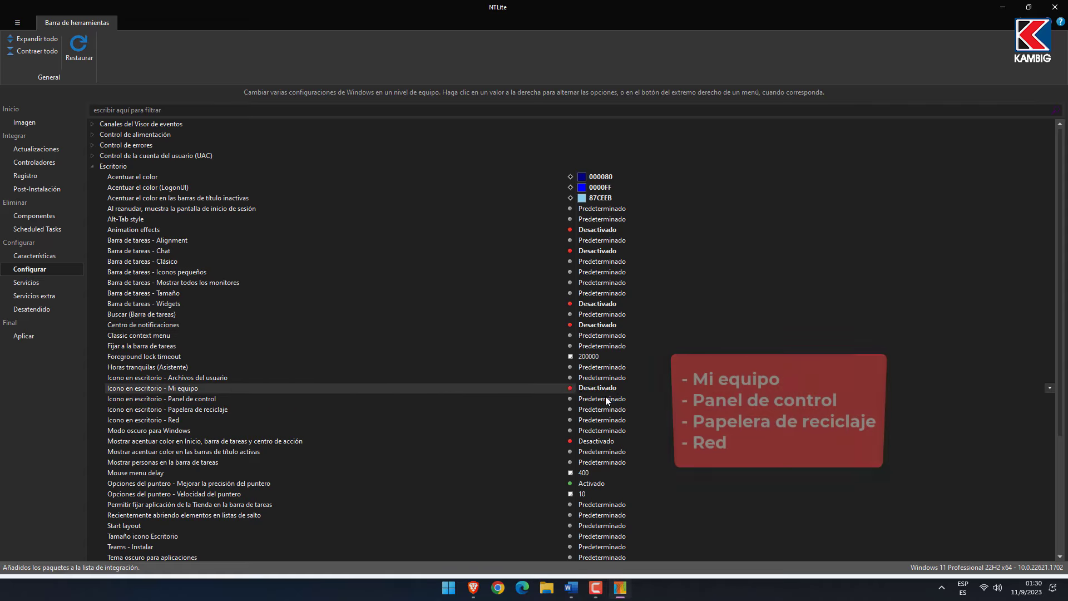
click(596, 399)
click(585, 420)
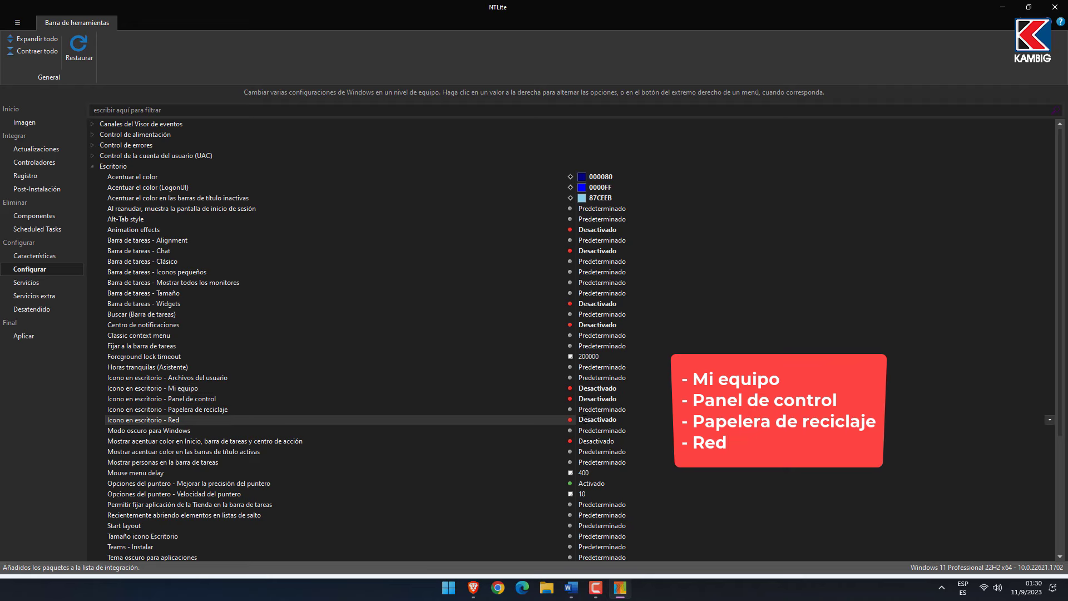
Disable Teams - Instalar and Permitir fijar aplicación de la Tienda en la barra de tareas.
scroll(240, 332, down, 2)
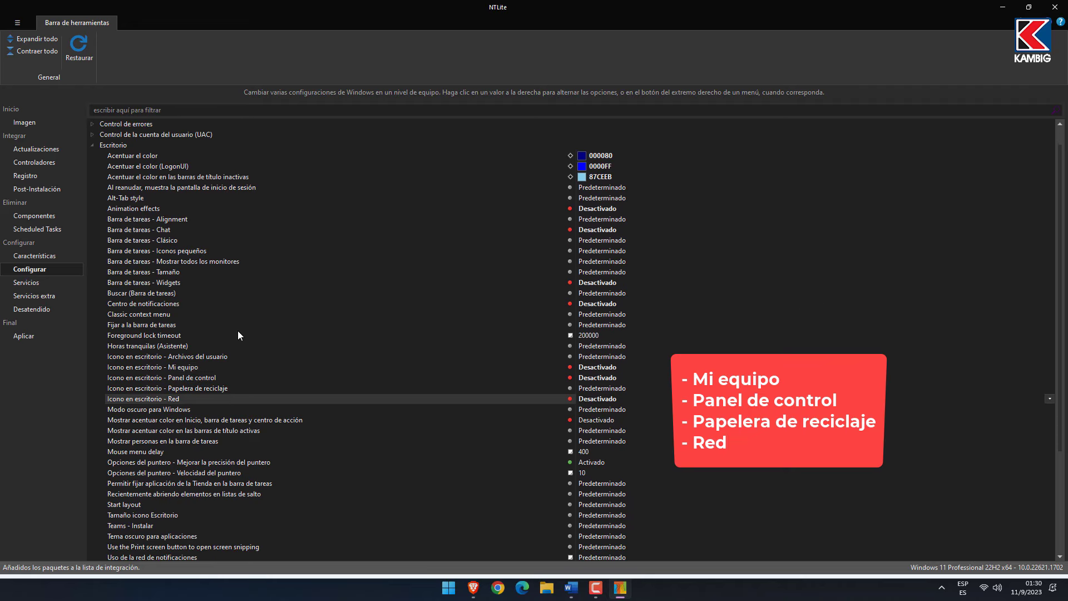
scroll(238, 332, down, 1)
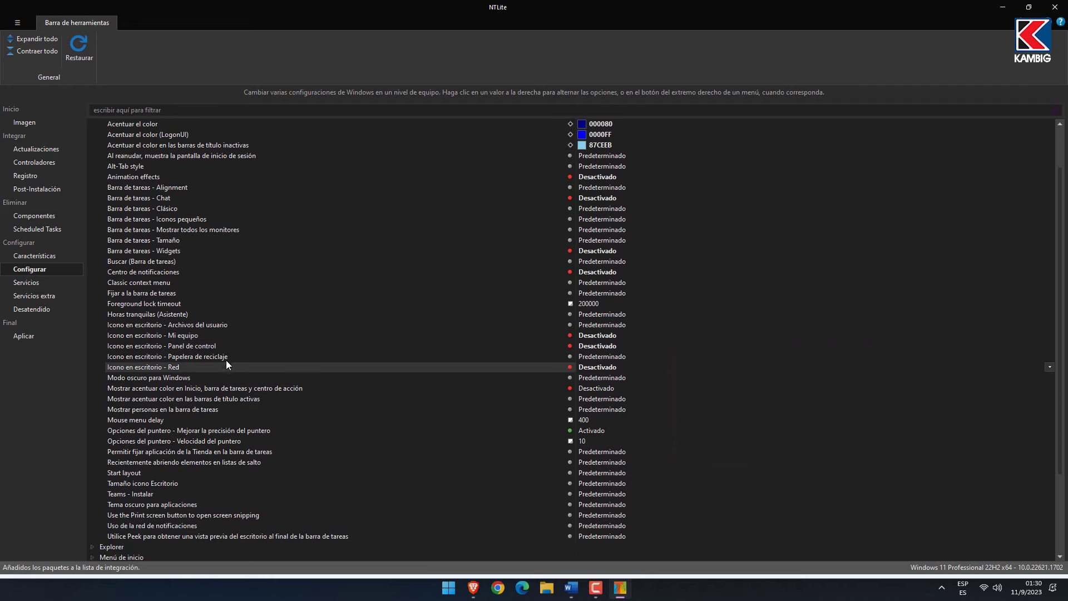
click(146, 495)
click(619, 493)
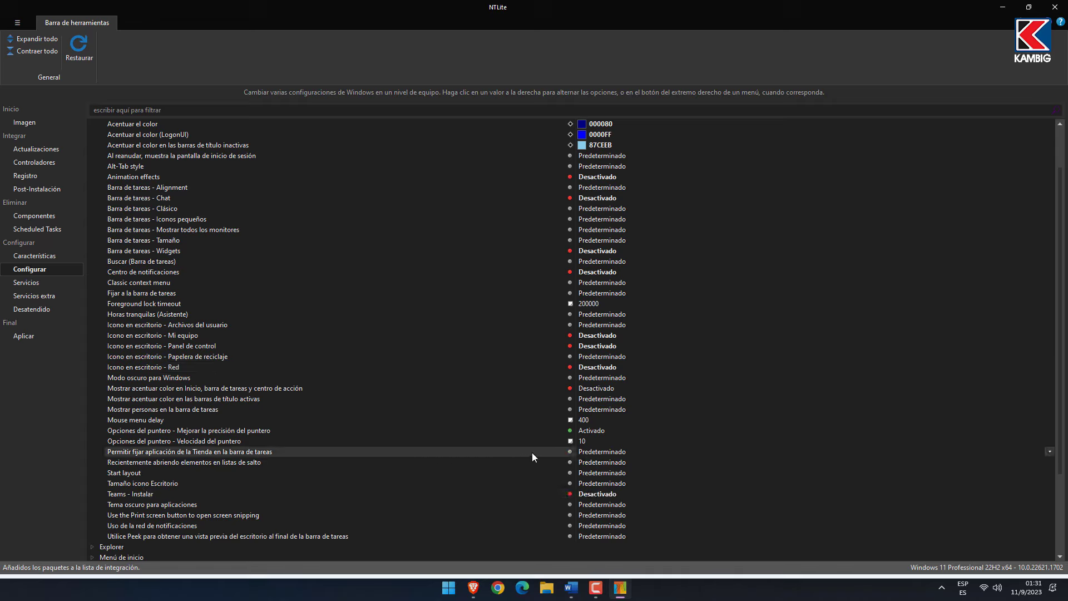
click(580, 451)
Set Tema oscuro para aplicaciones to Activado and Horas tranquilas (Asistente) to Desactivado, and collapse the Escritorio group.
scroll(158, 521, up, 1)
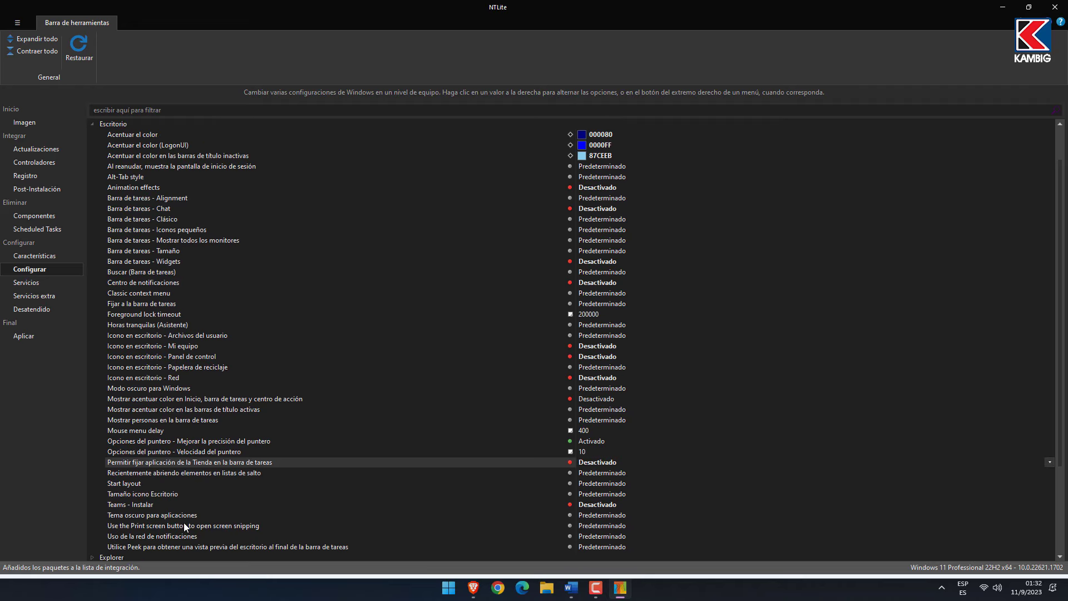
click(593, 515)
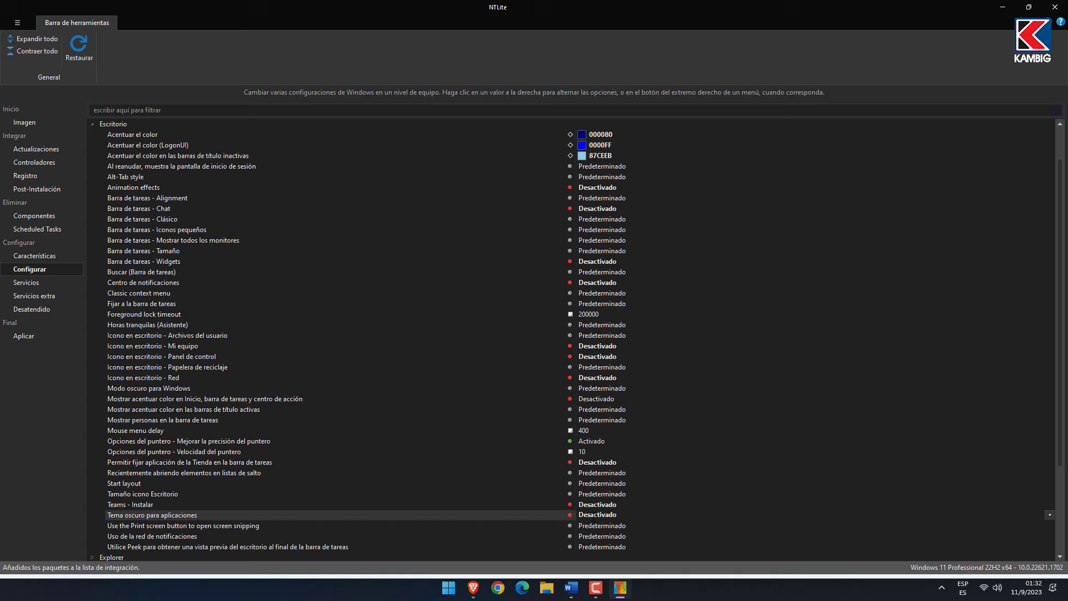
click(593, 514)
click(594, 325)
scroll(571, 334, down, 1)
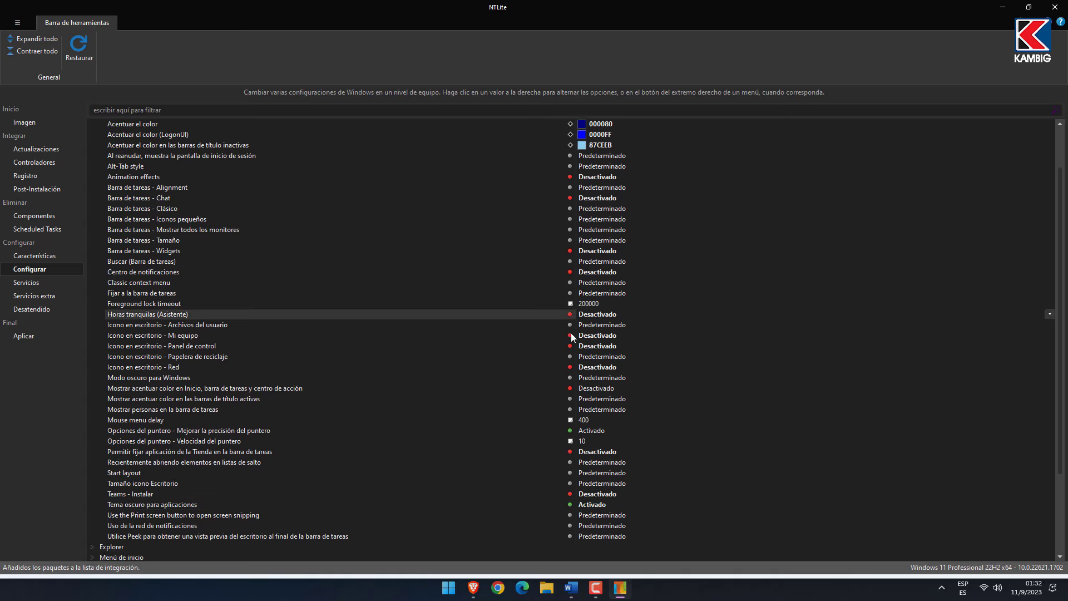
scroll(114, 190, up, 4)
click(92, 157)
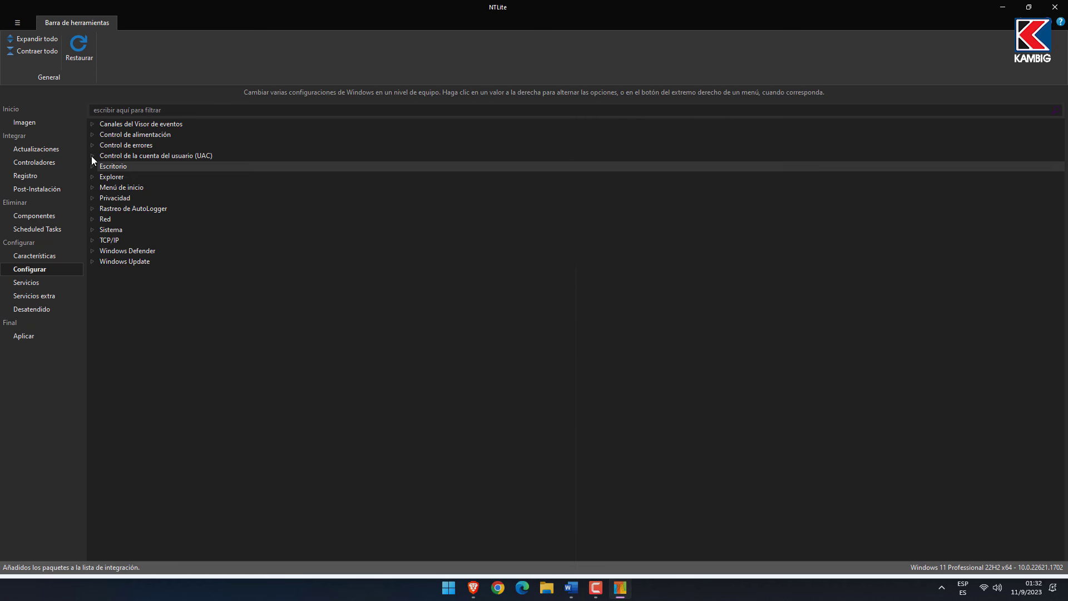
In the Explorer settings, disable Borrar historial de documentos abiertos recientemente al salir and Características de grabación de CD.
click(92, 177)
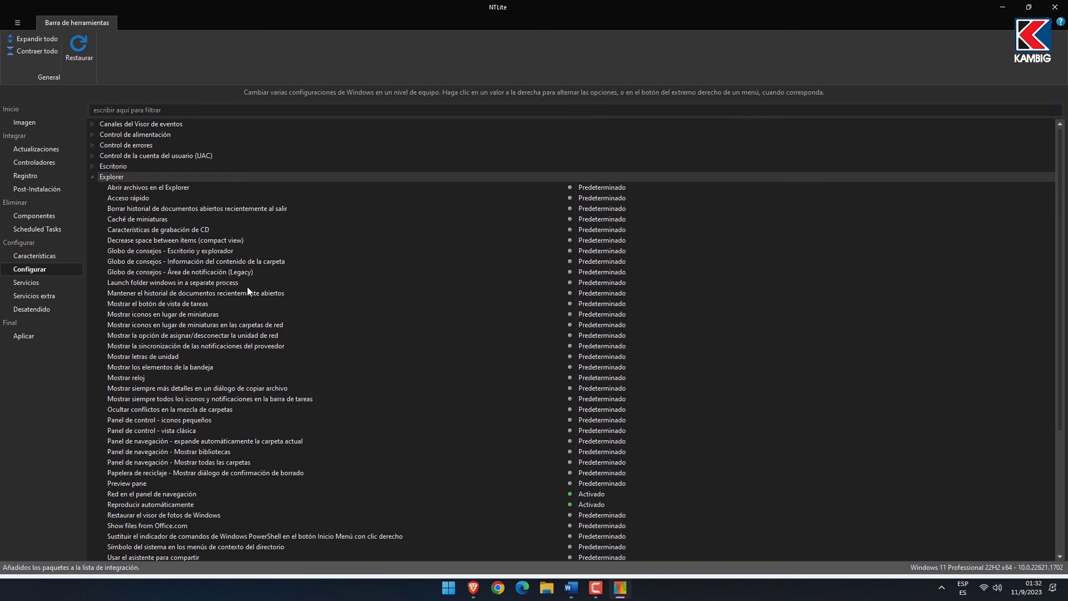
click(283, 209)
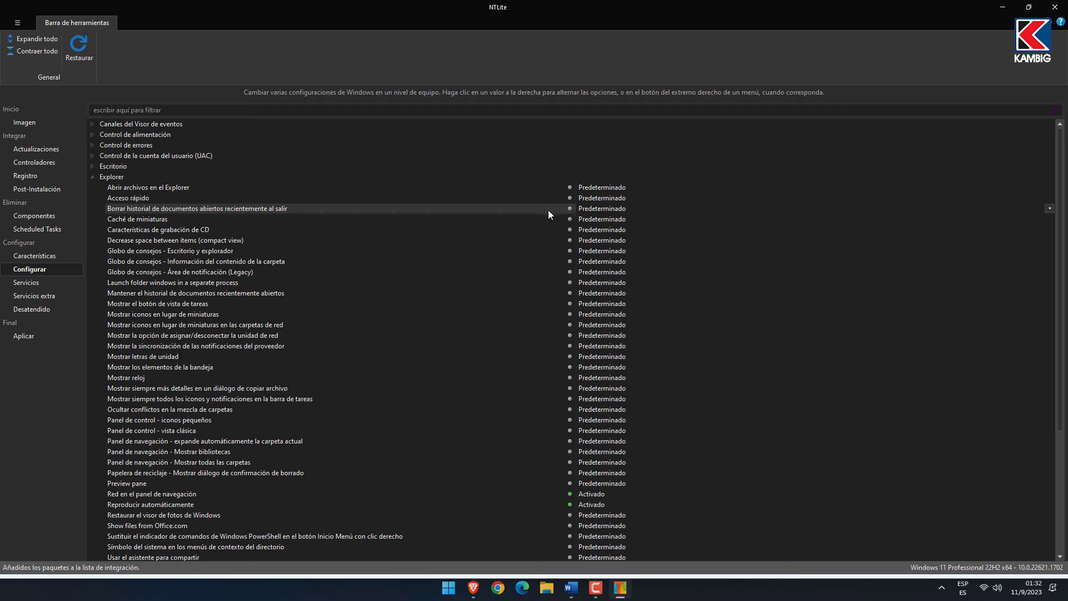
click(586, 209)
click(203, 230)
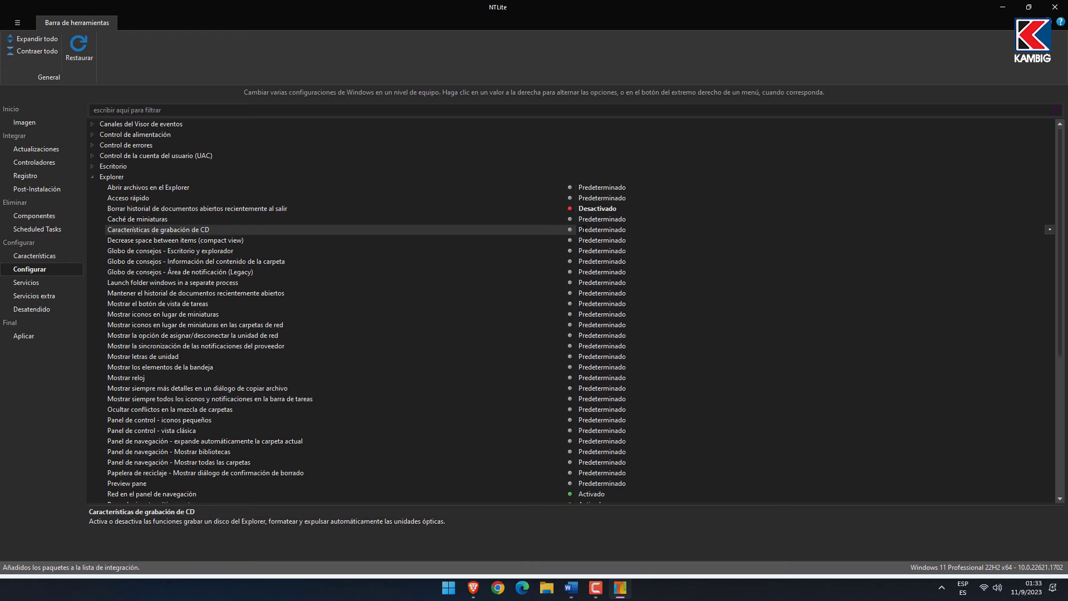
click(598, 230)
click(92, 176)
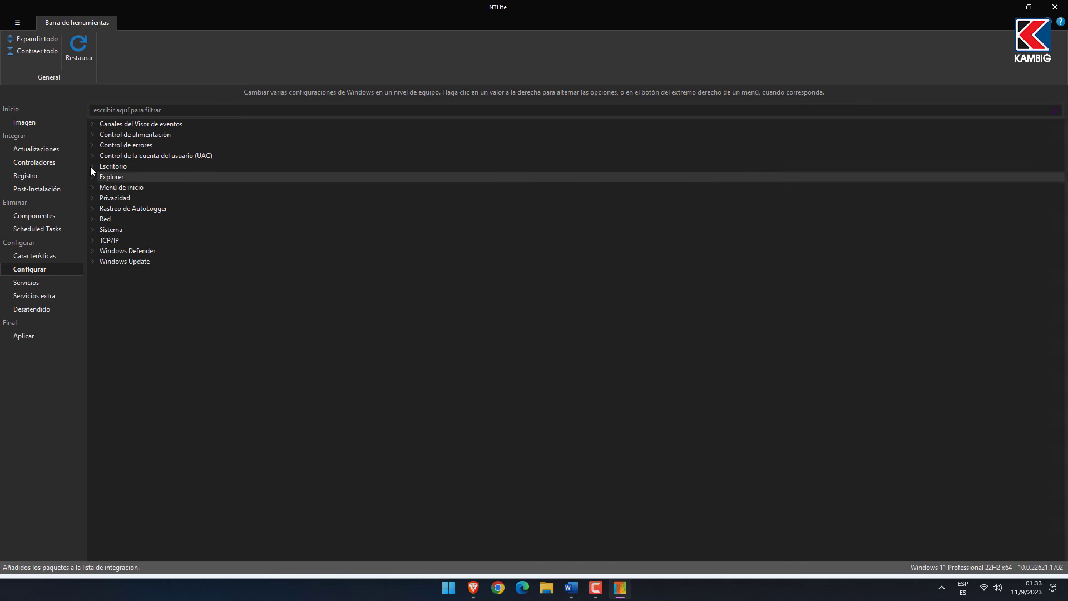
In the Menú de inicio settings, set Botón de encendido - Hibernar and Botón de encendido - Suspender to Desactivado (Policy).
click(92, 187)
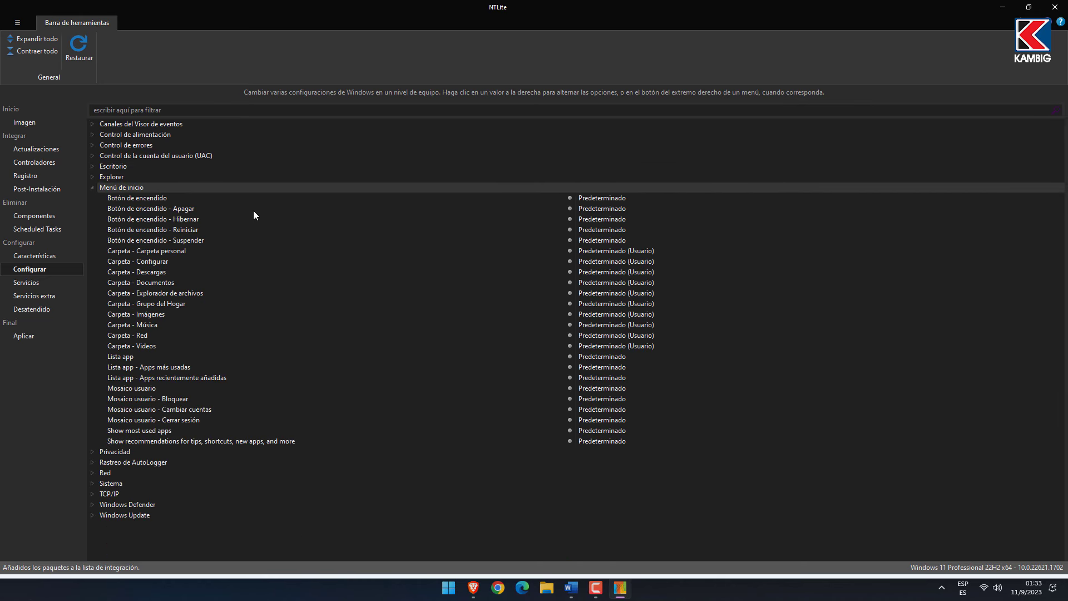
click(174, 221)
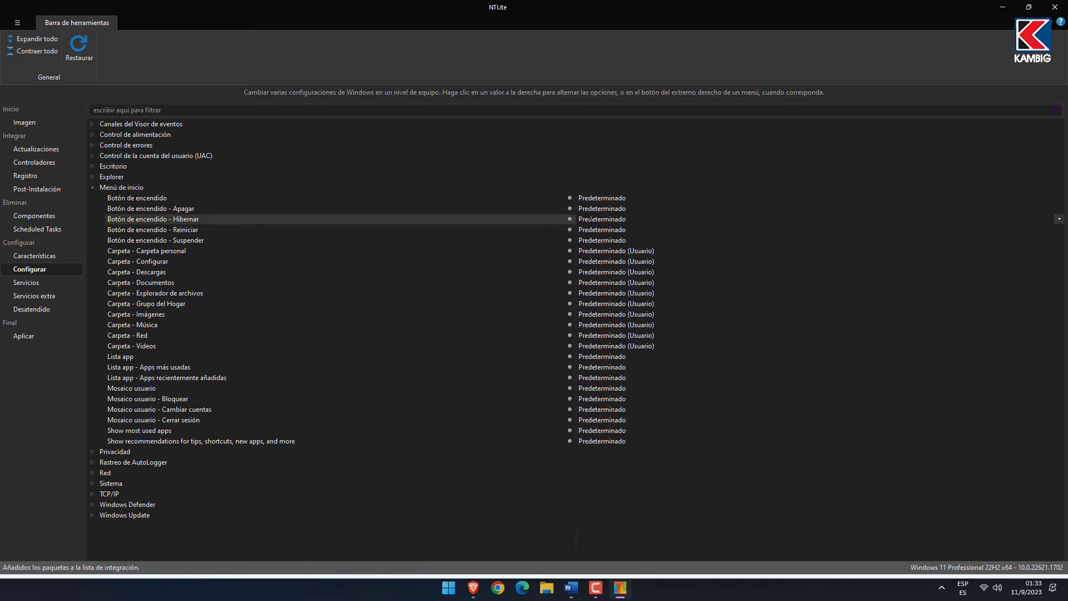
click(592, 219)
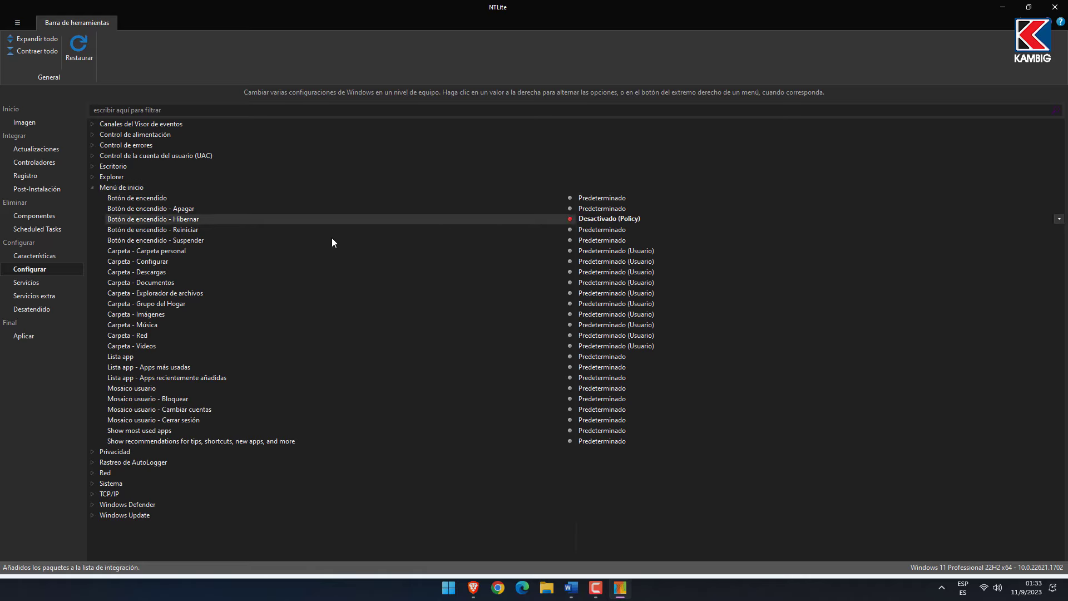
click(165, 241)
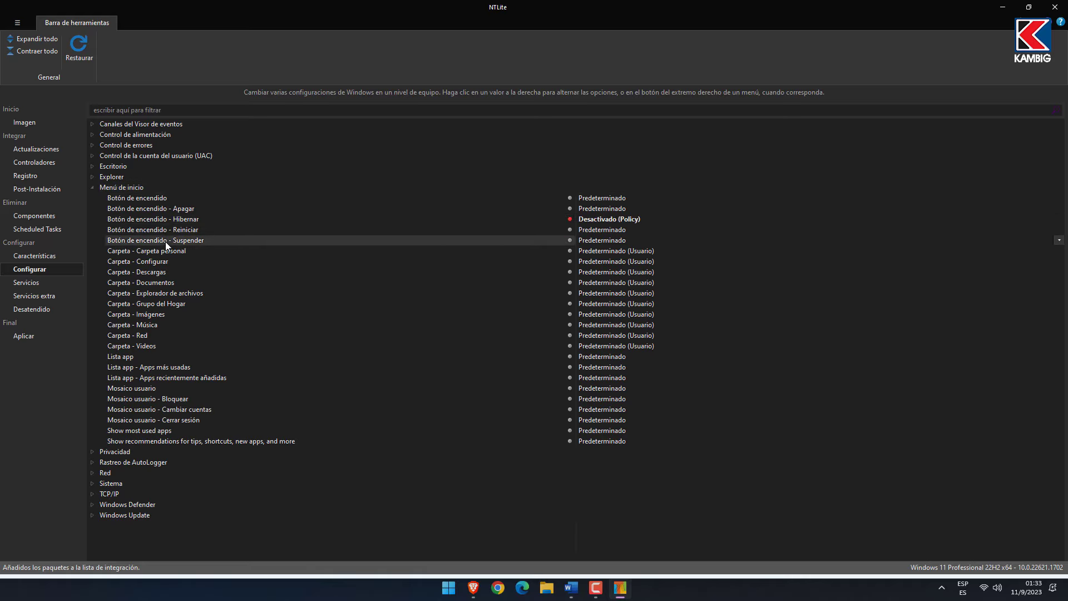
click(598, 240)
Set the Start menu folders Descargas, Documentos, Grupo del Hogar, Música and Red to Desactivado (Policy).
click(299, 251)
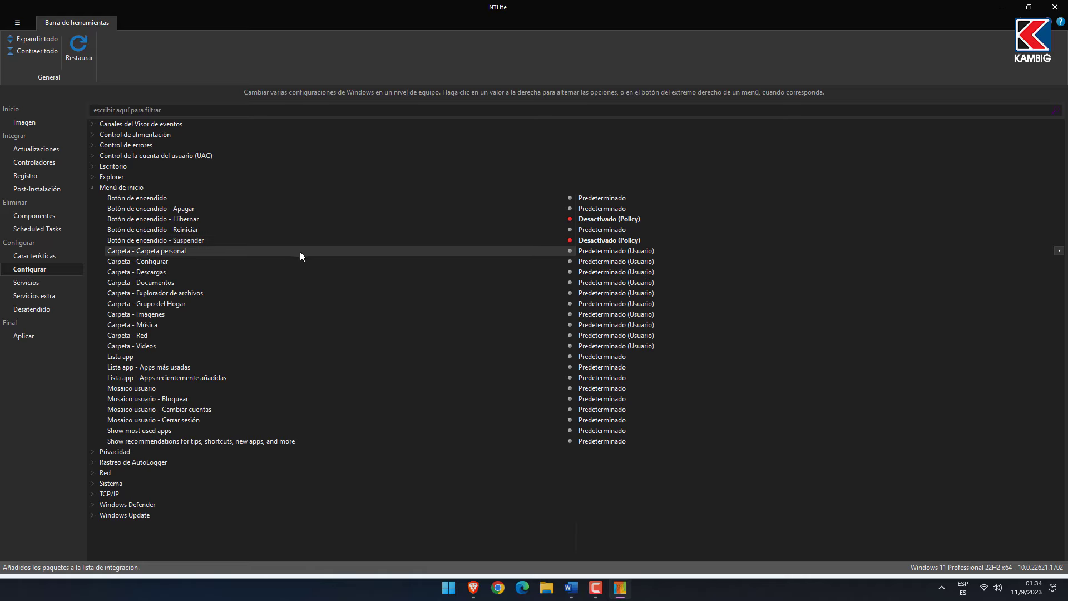
click(161, 272)
click(602, 271)
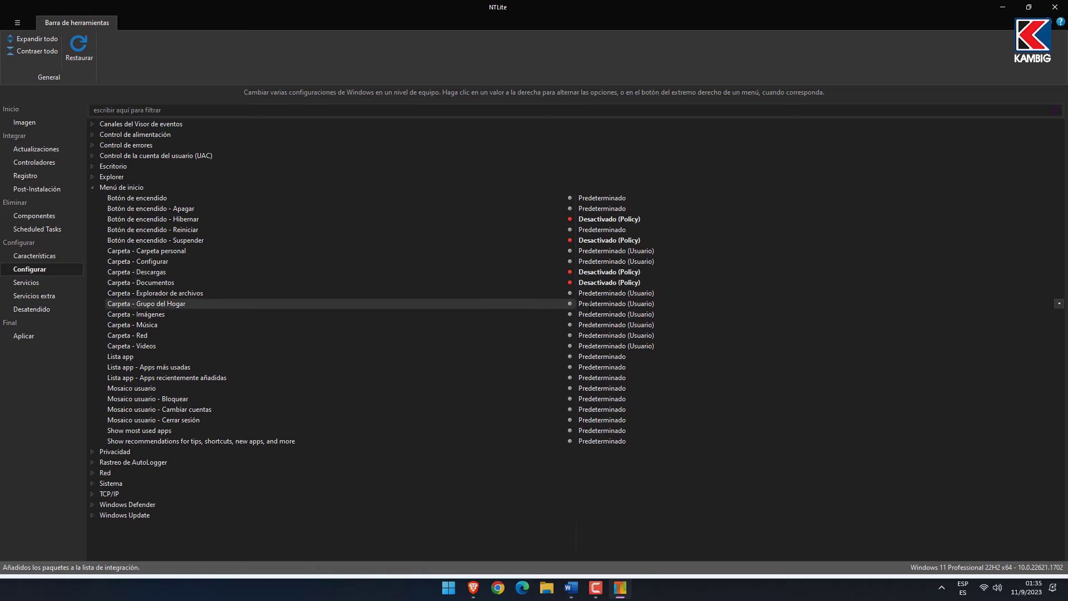
click(589, 306)
click(595, 324)
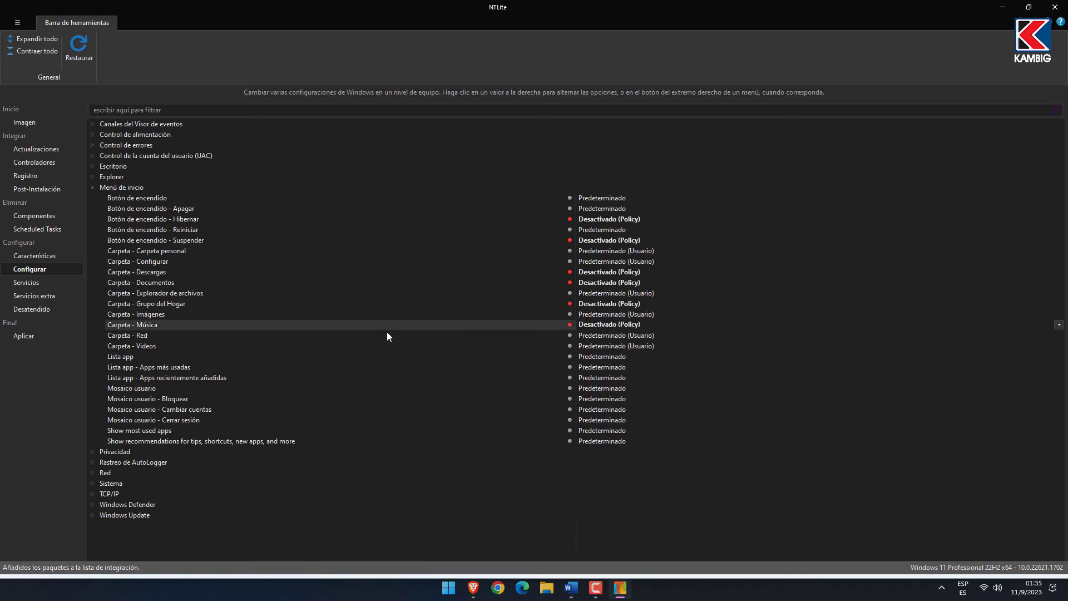
click(574, 336)
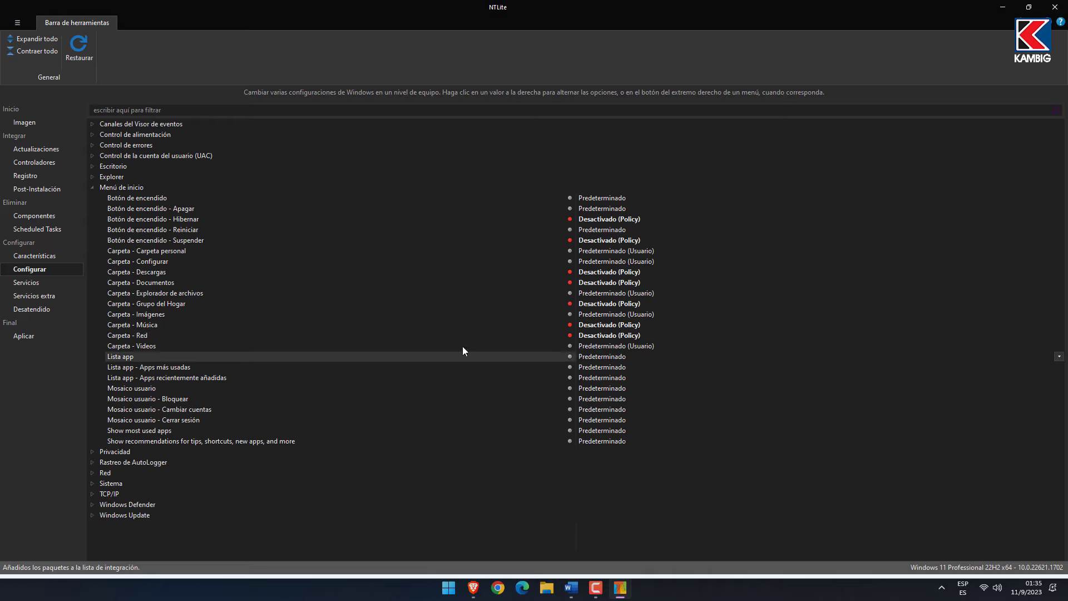
Set Lista app to Contraído and Apps más usadas to Desactivado (Policy), and disable Apps recientemente añadidas, Show most used apps and Show recommendations for tips.
click(593, 356)
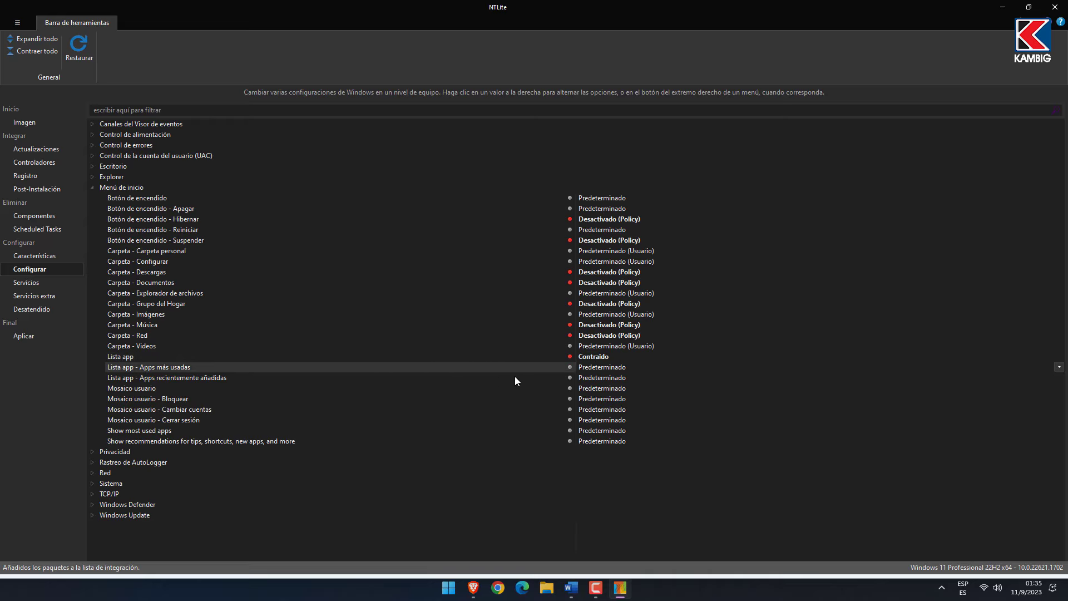
click(602, 367)
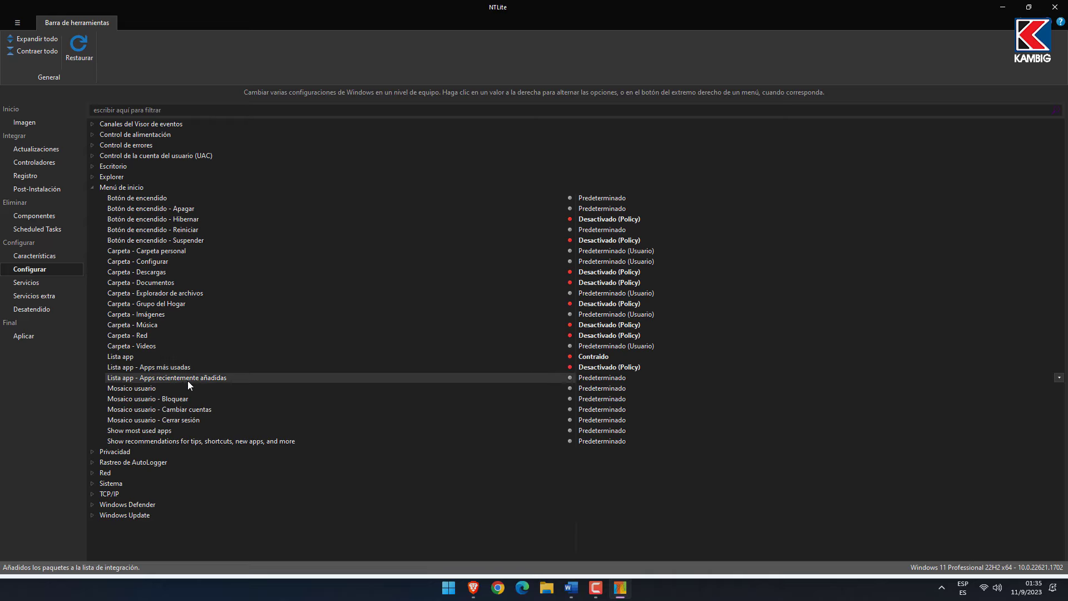
click(612, 378)
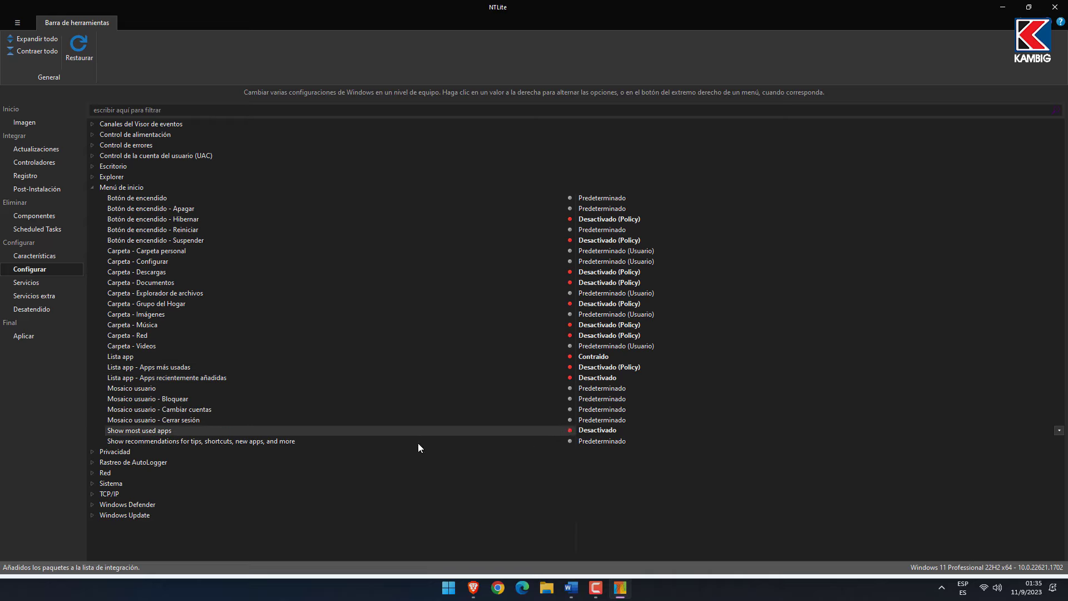
click(592, 441)
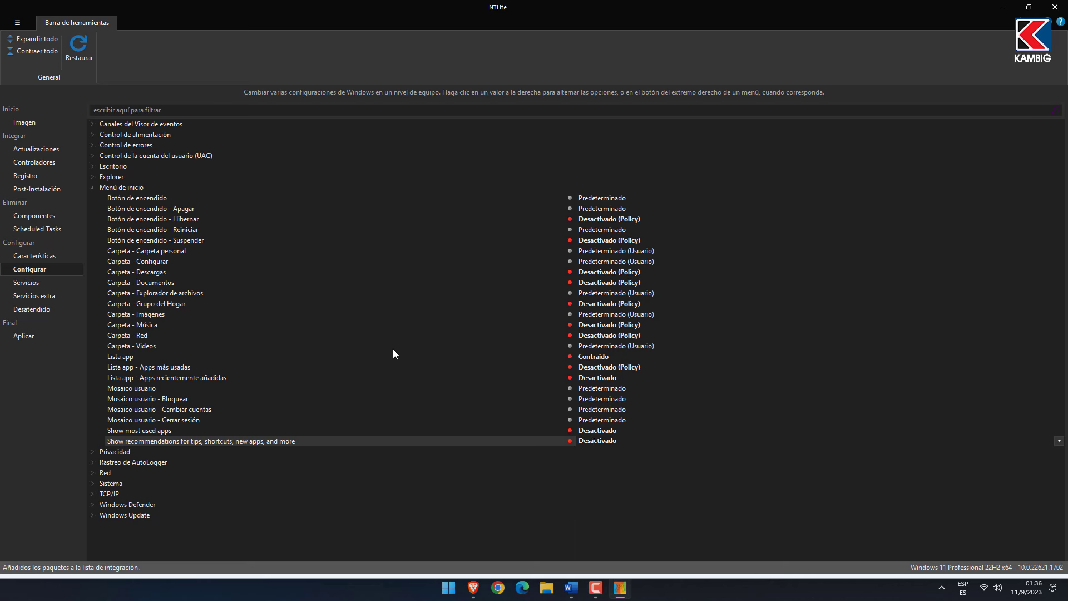
click(93, 188)
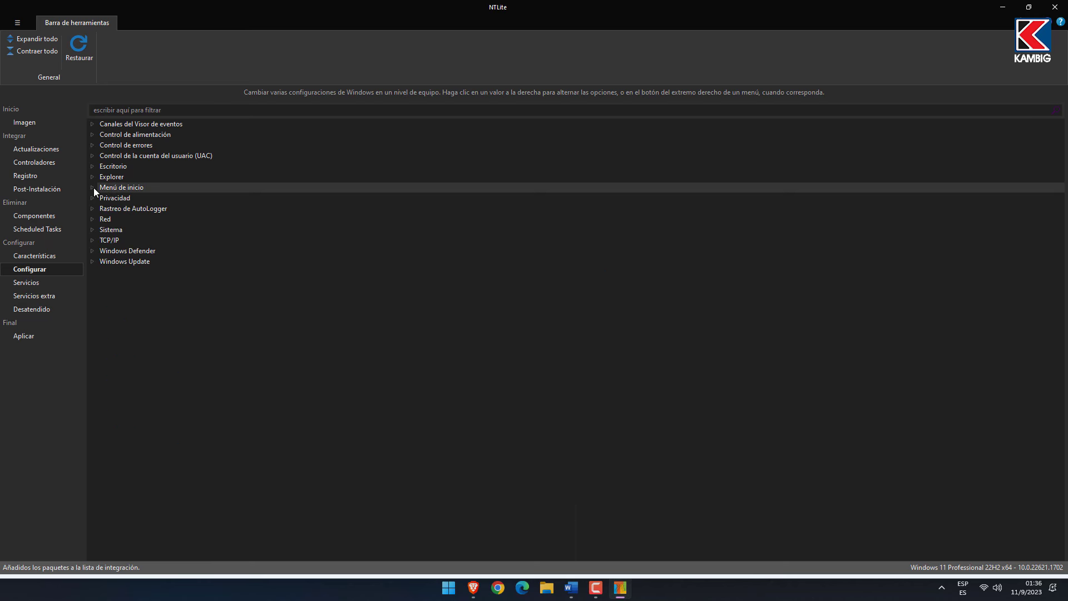
In the Privacidad settings, disable Cortana, its activity recommendations when changing device, and its use of registered device history.
click(93, 198)
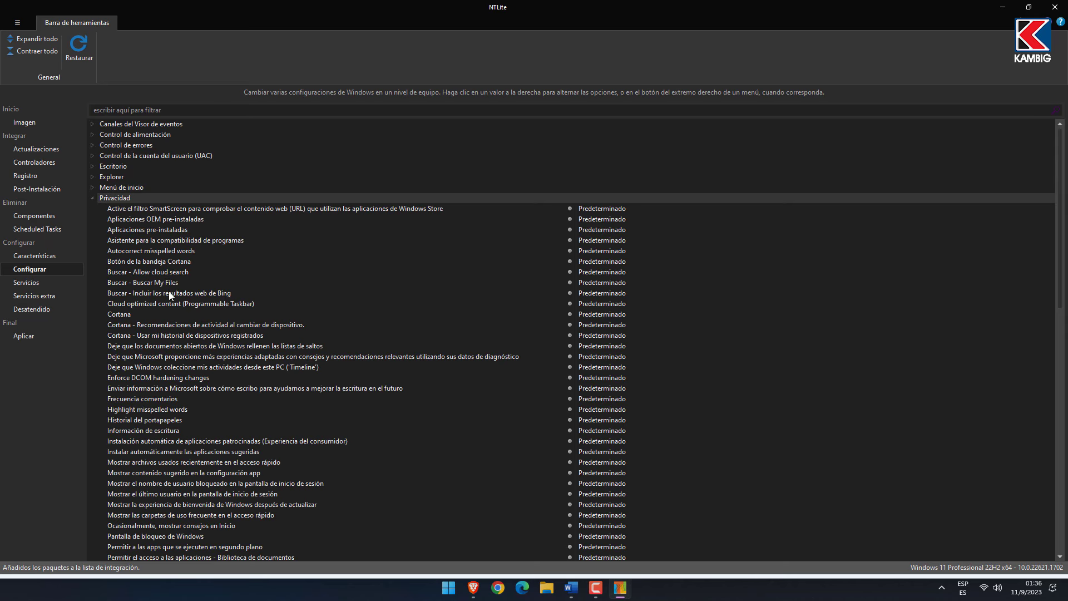
click(590, 315)
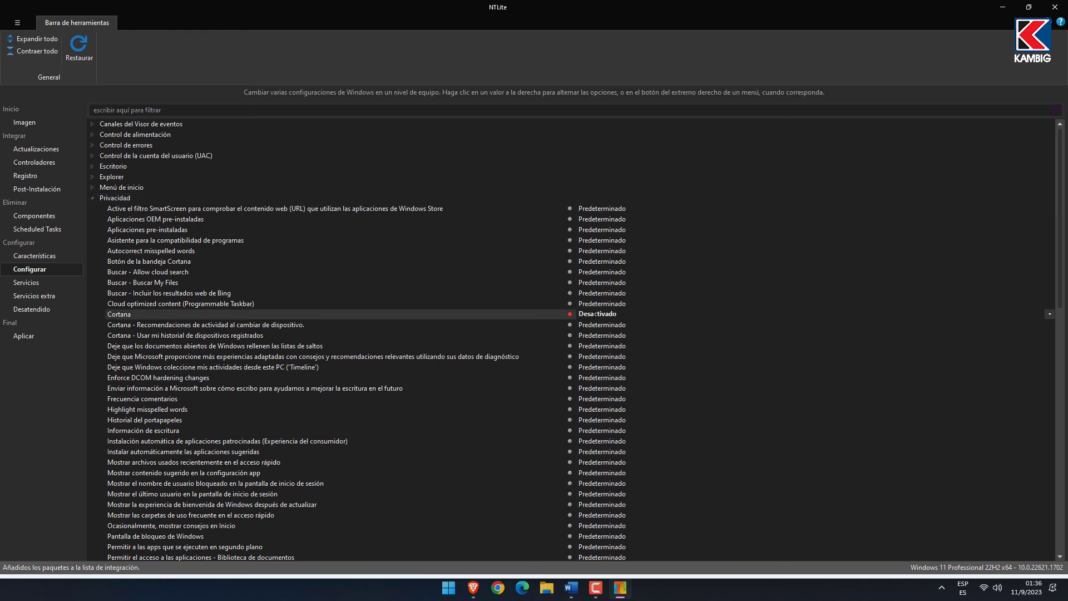
click(591, 325)
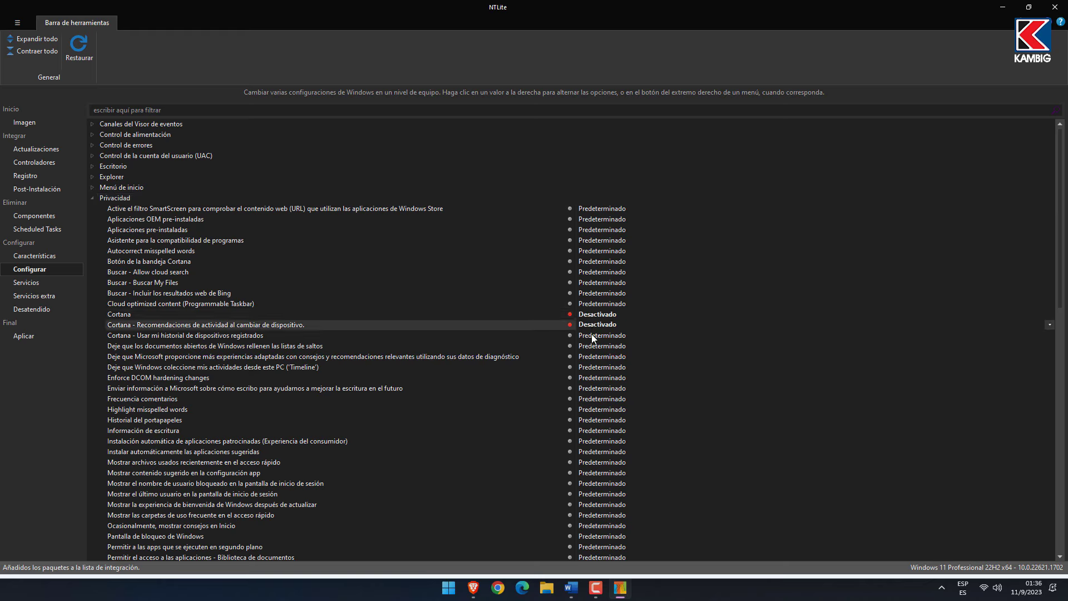
click(593, 335)
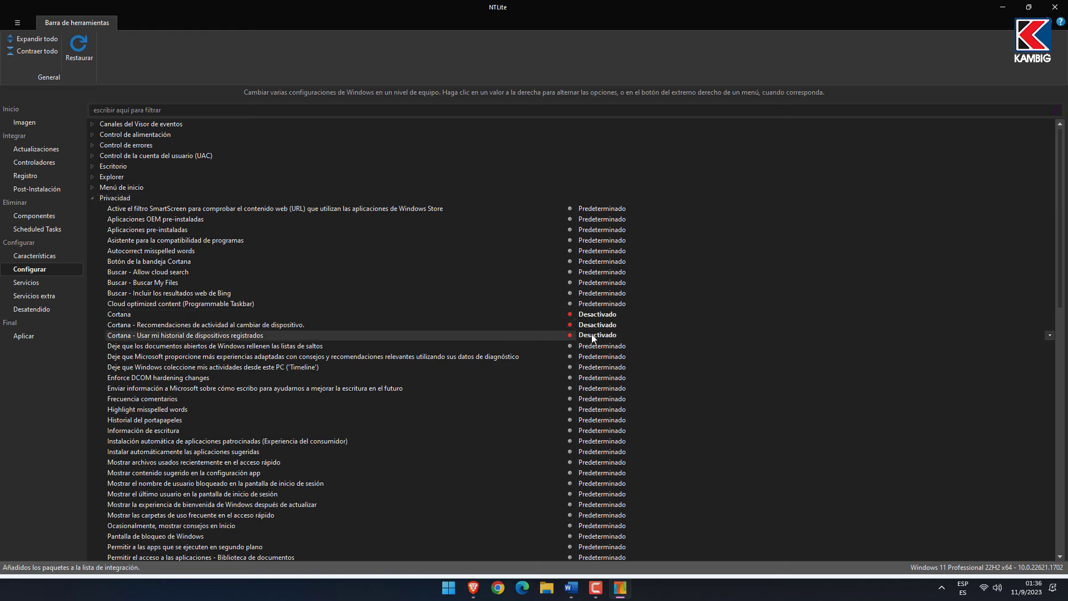
Disable Microsoft's experiences tailored with diagnostic data, the Timeline activity collection, and sending typing information to Microsoft.
click(468, 359)
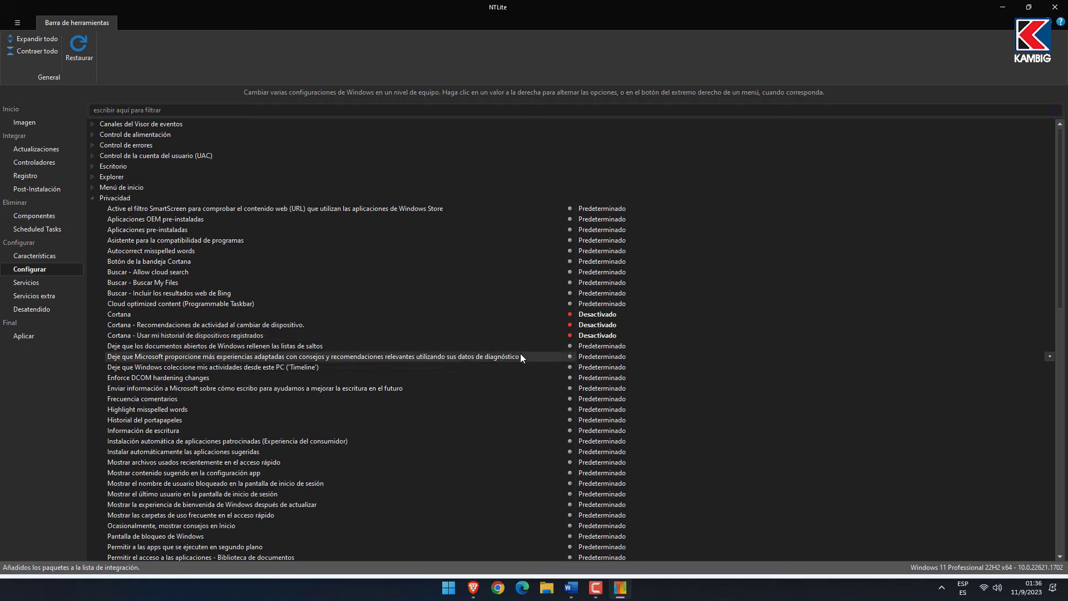
click(620, 357)
click(287, 368)
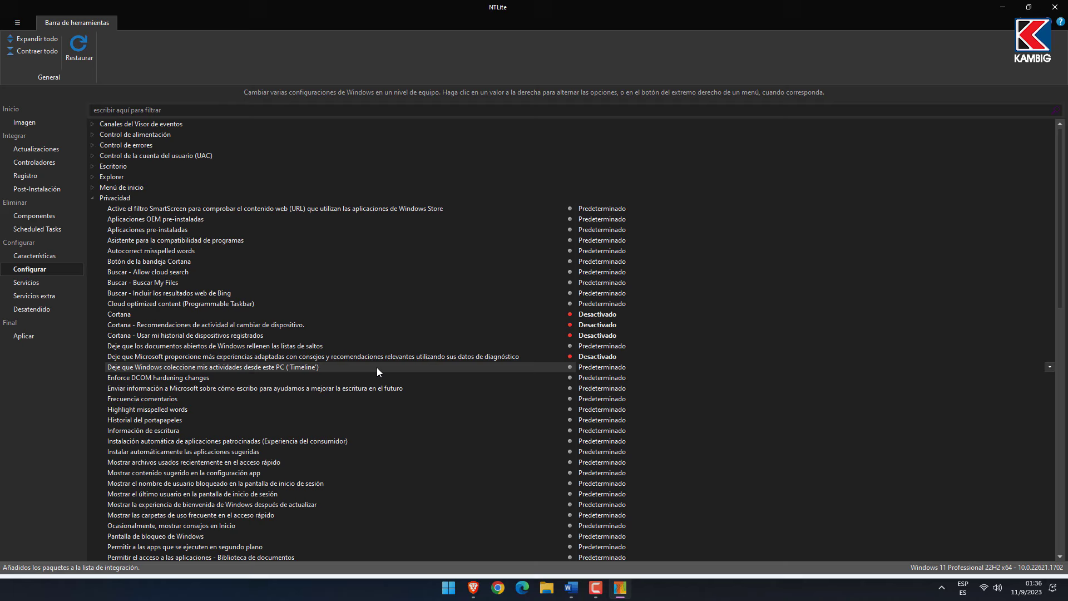
click(595, 367)
click(334, 388)
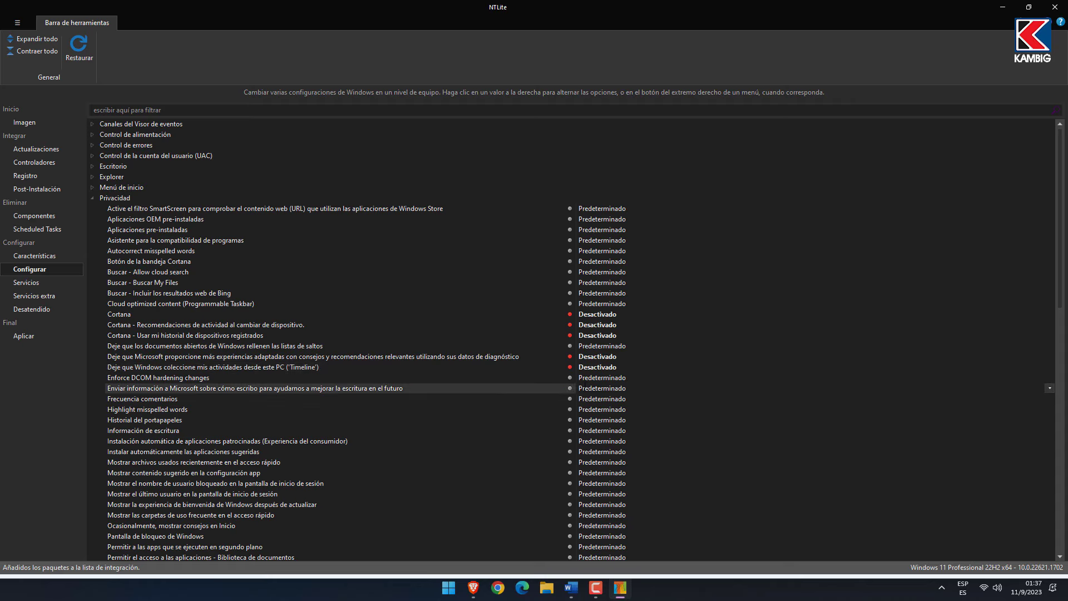
click(571, 389)
Disable Instalación automática de aplicaciones patrocinadas (Experiencia del consumidor) and Instalar automáticamente las aplicaciones sugeridas.
click(325, 441)
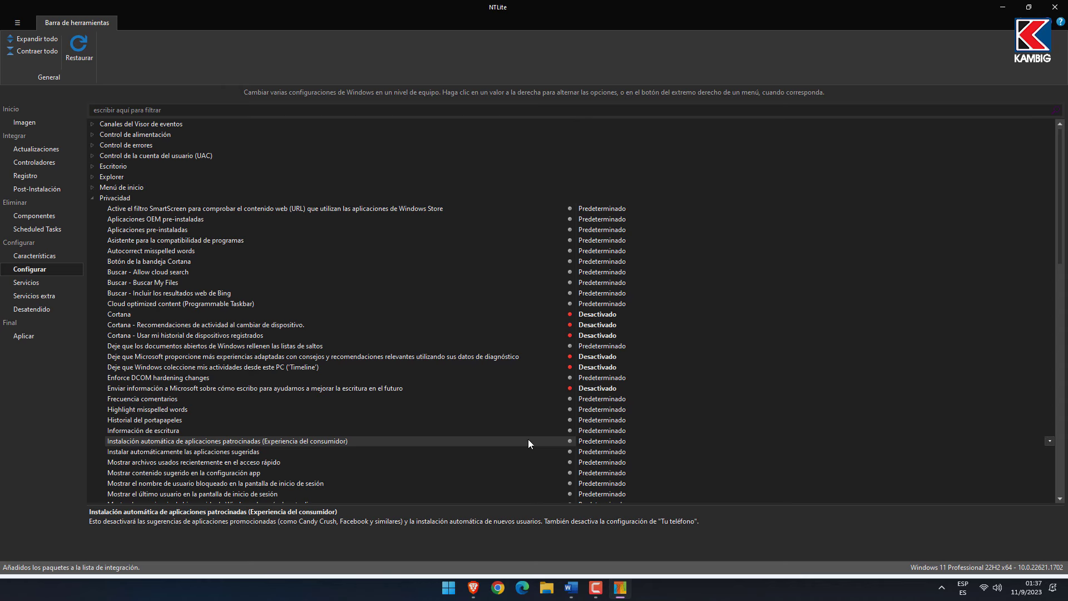
click(587, 441)
scroll(544, 440, down, 3)
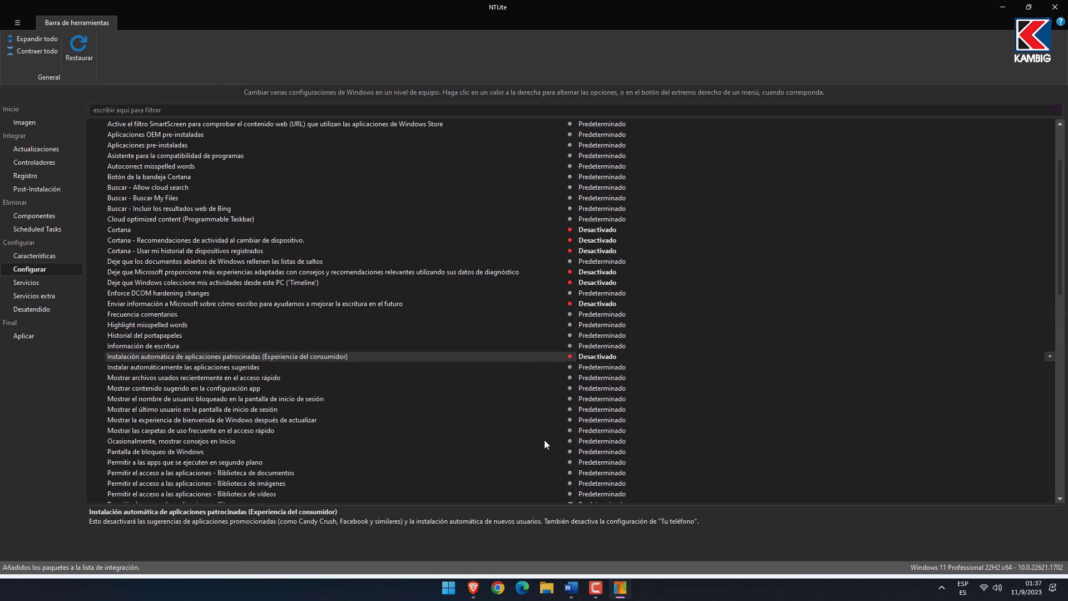
scroll(544, 443, down, 1)
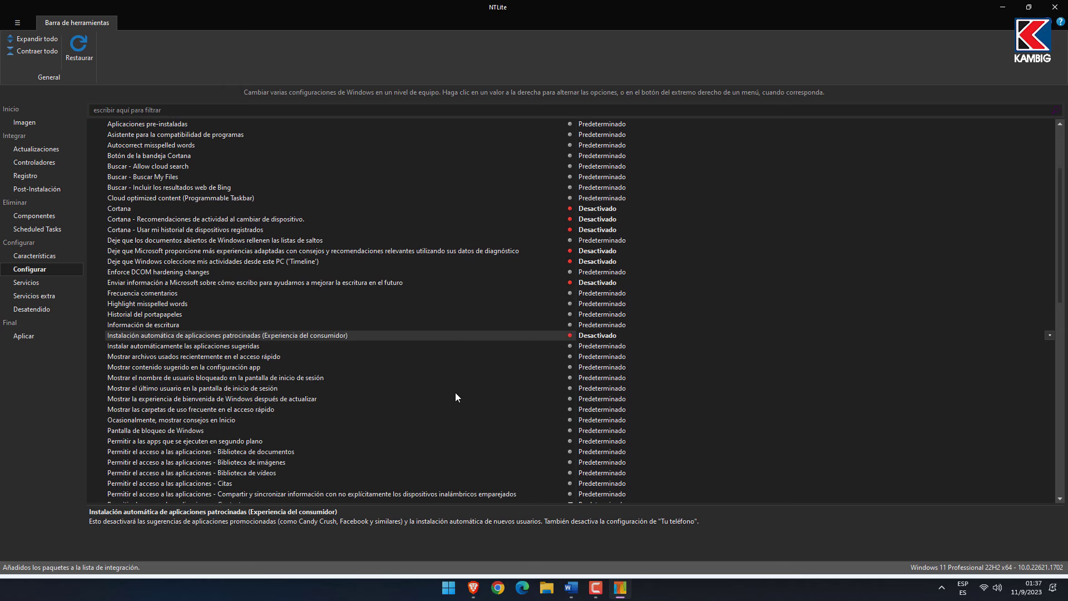
click(289, 346)
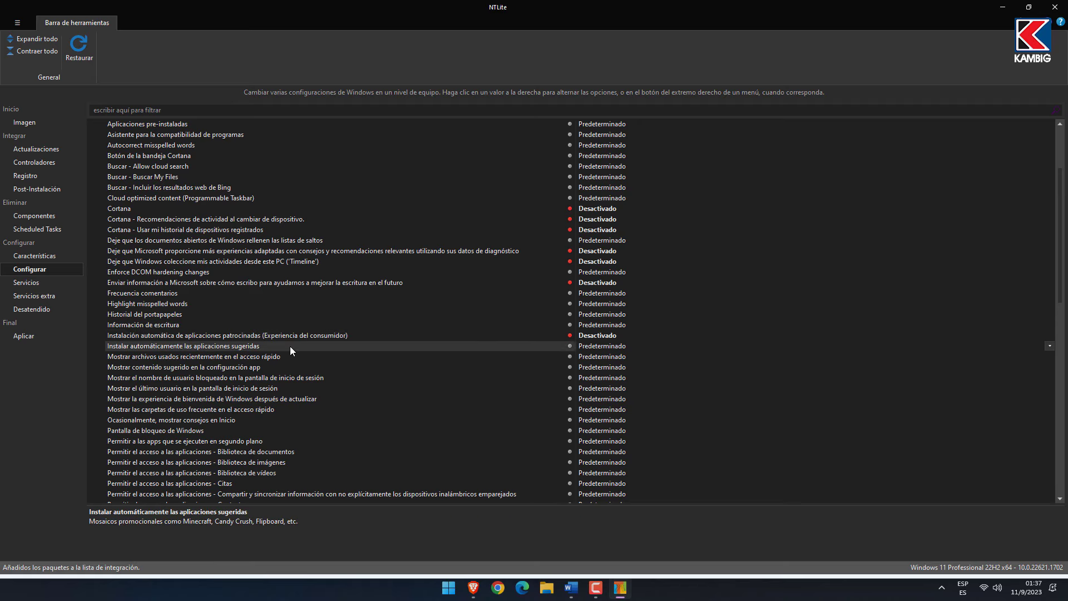
click(586, 346)
Set Permitir la telemetría in the Privacidad settings to Seguridad | Desactivar.
scroll(507, 383, down, 8)
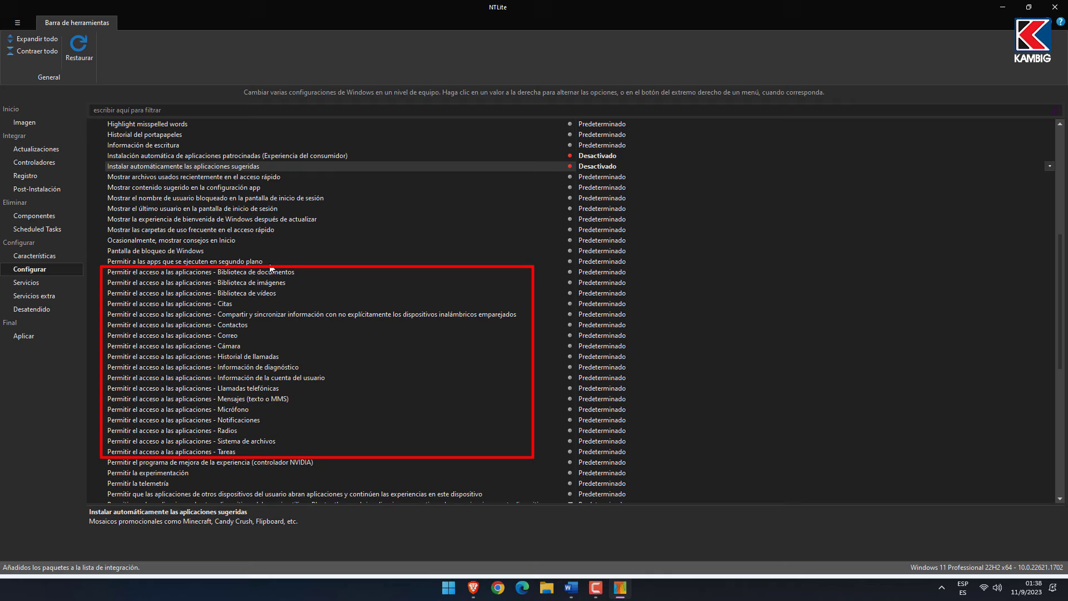
click(186, 484)
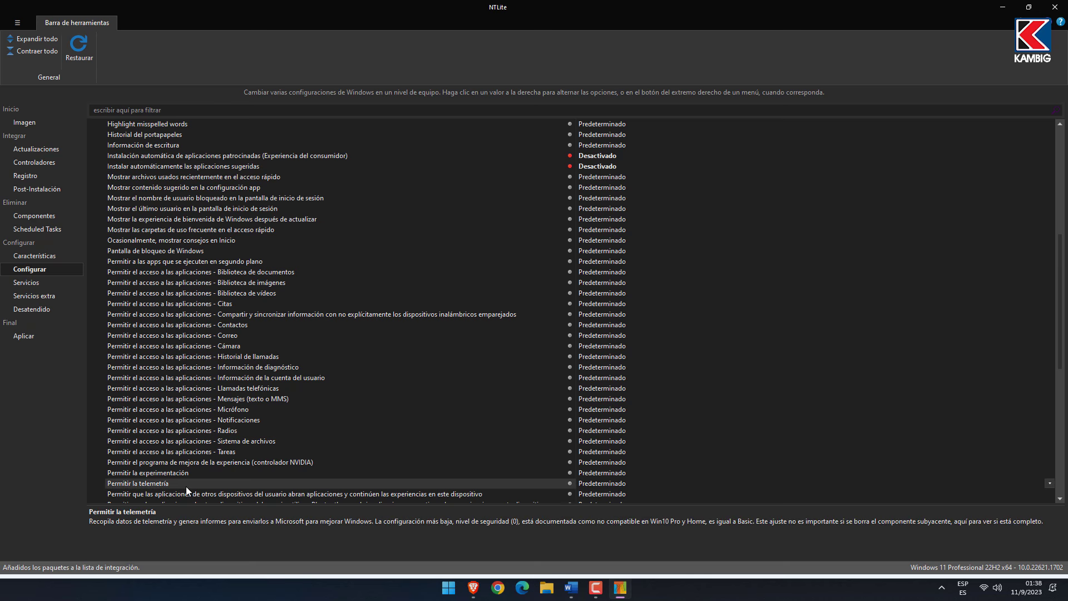
click(579, 484)
Toggle the Permitir servicios de ubicación setting and collapse the Privacidad group.
scroll(523, 392, down, 4)
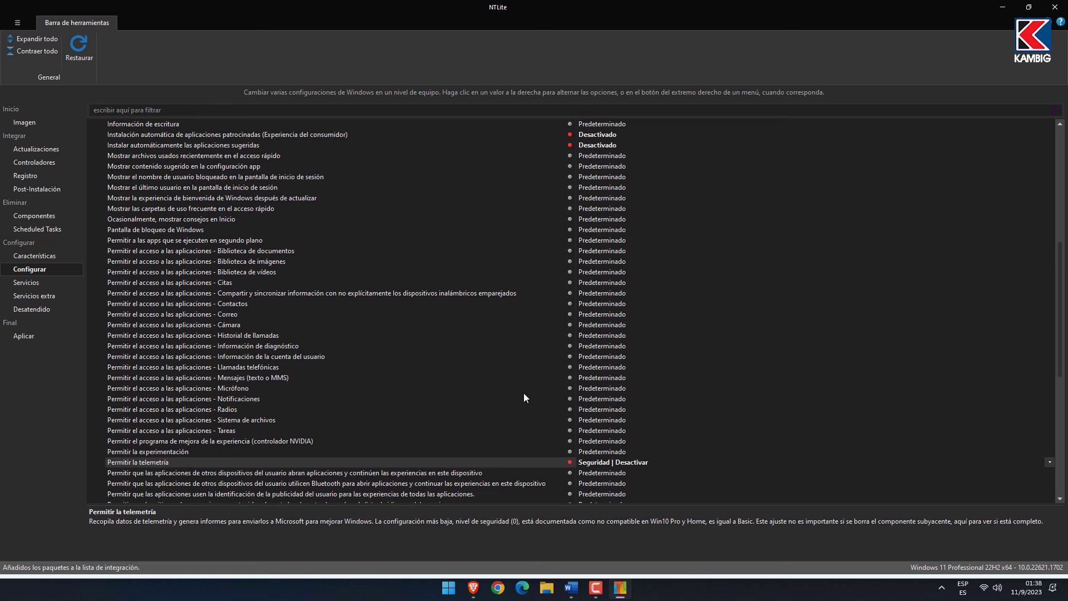
scroll(519, 395, down, 1)
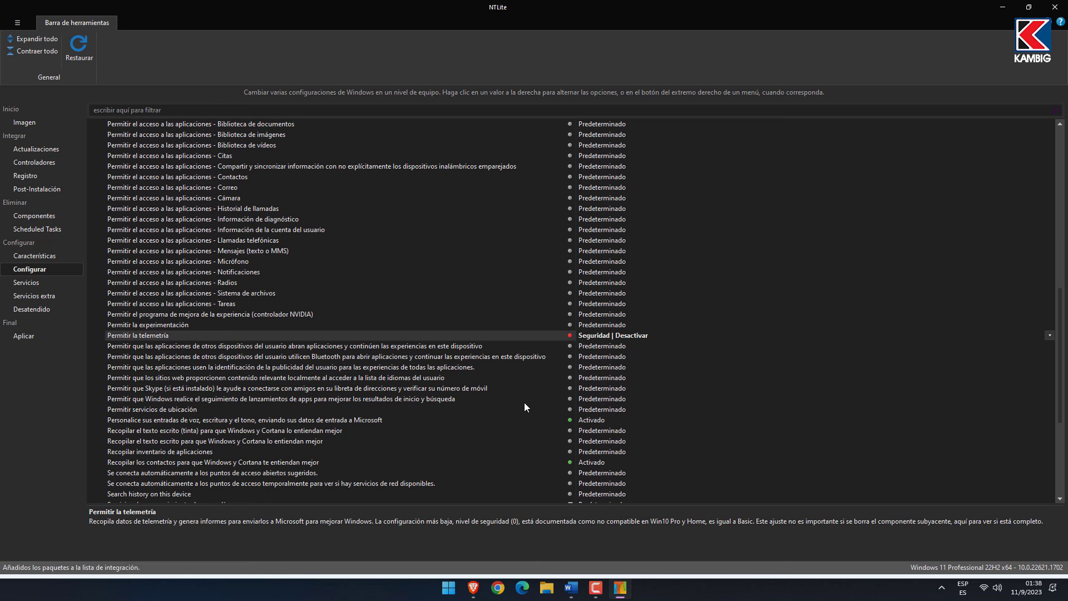
scroll(528, 407, down, 1)
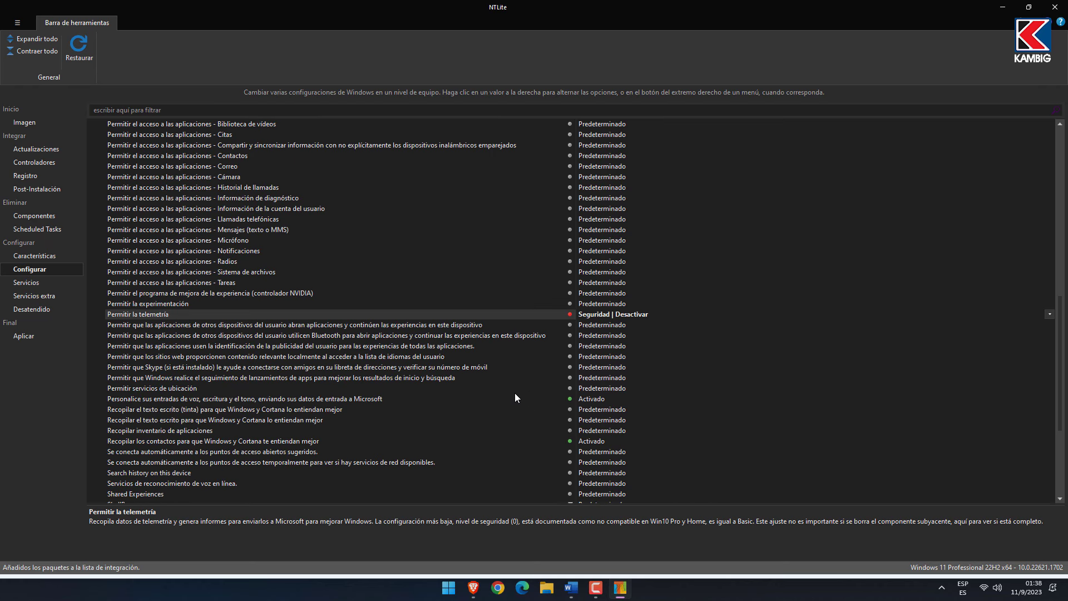
click(210, 379)
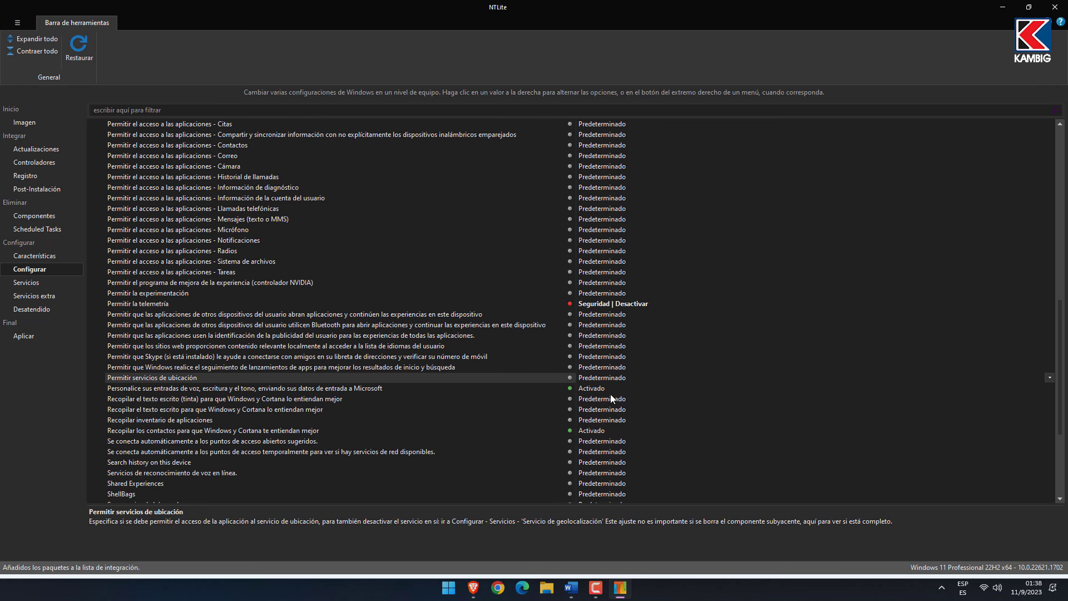
double_click(615, 377)
scroll(148, 310, up, 10)
click(91, 199)
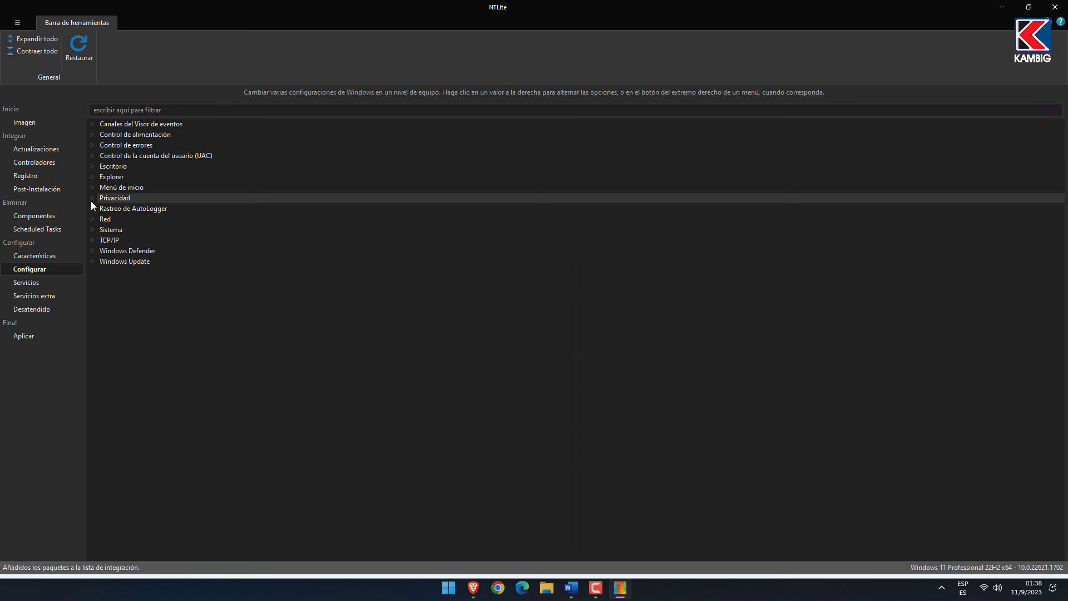
In the Sistema settings, disable Animación en la primera sesión and OneDrive, and set Cuenta de Microsoft to Los usuarios no pueden añadir cuentas de Microsoft.
click(94, 226)
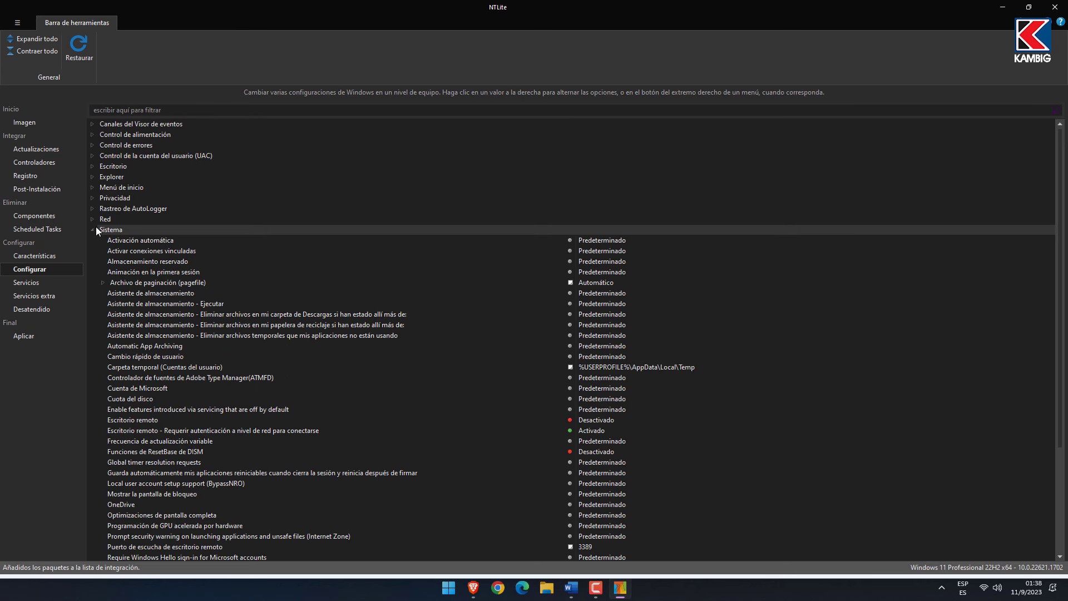
click(196, 271)
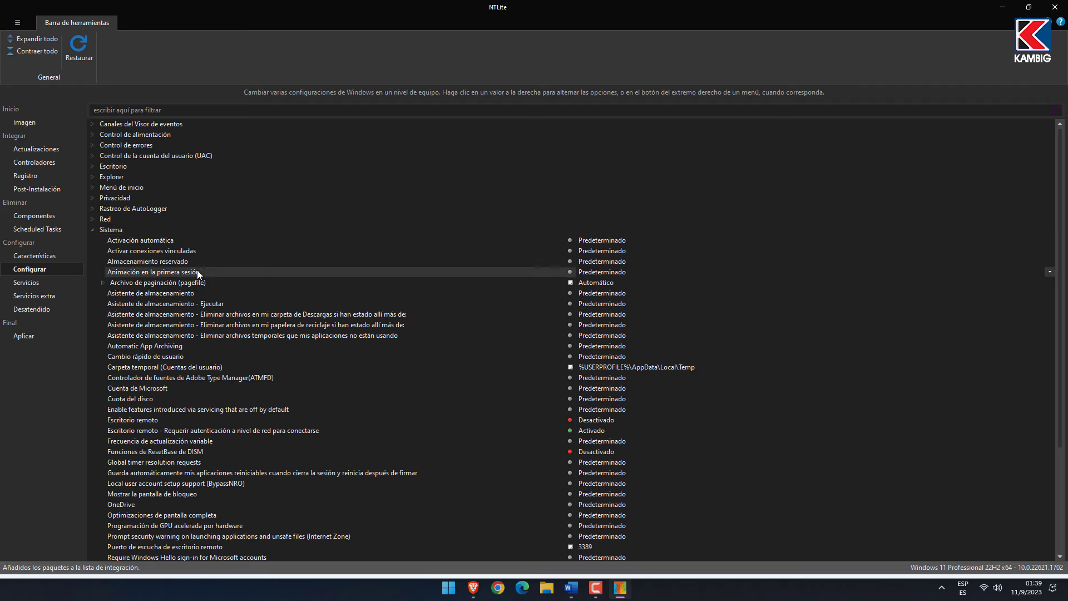
click(587, 272)
scroll(190, 355, down, 1)
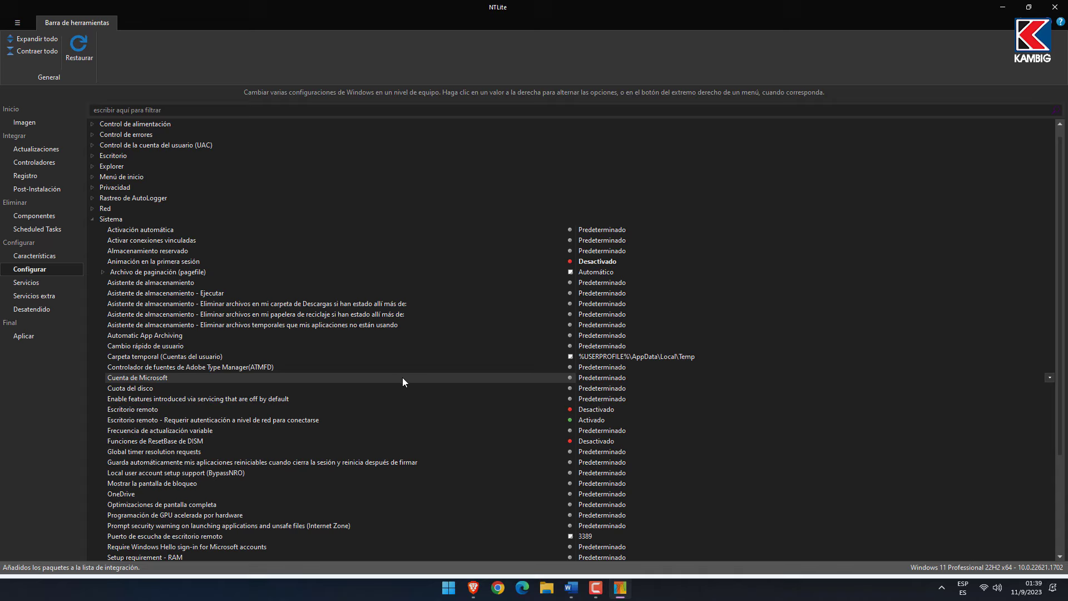
click(601, 378)
scroll(198, 390, down, 1)
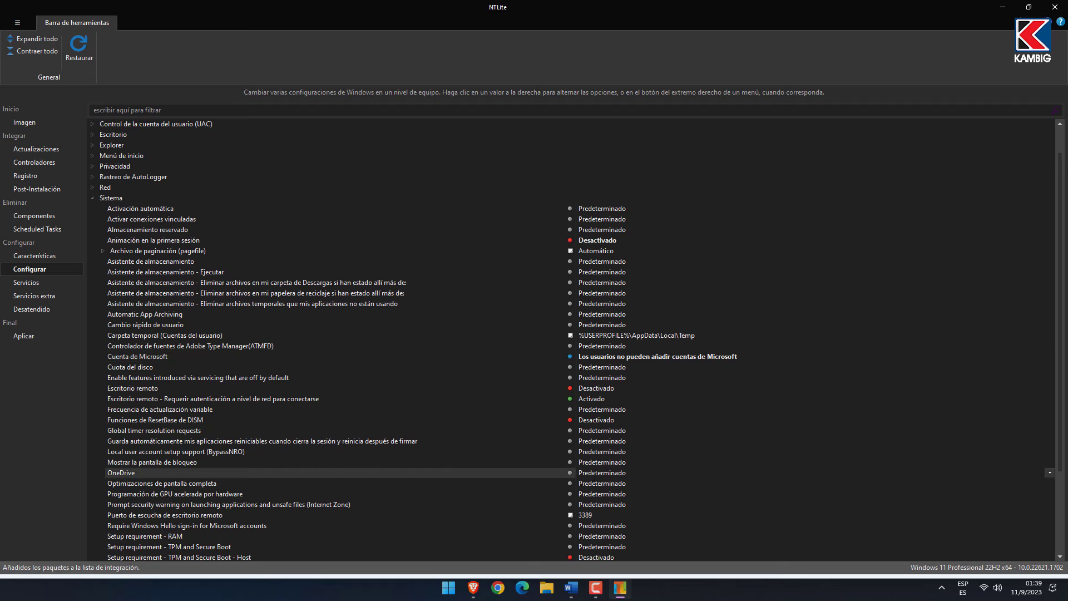
click(595, 474)
Set Setup requirement - TPM and Secure Boot to Desactivado and toggle Setup requirement - RAM.
scroll(500, 392, down, 4)
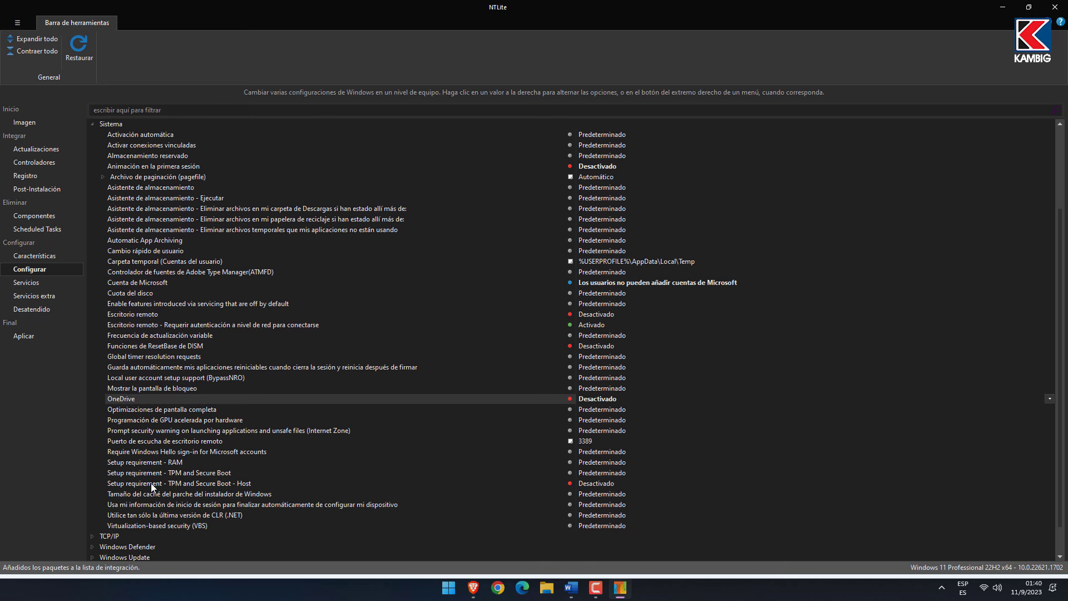
click(251, 473)
click(605, 473)
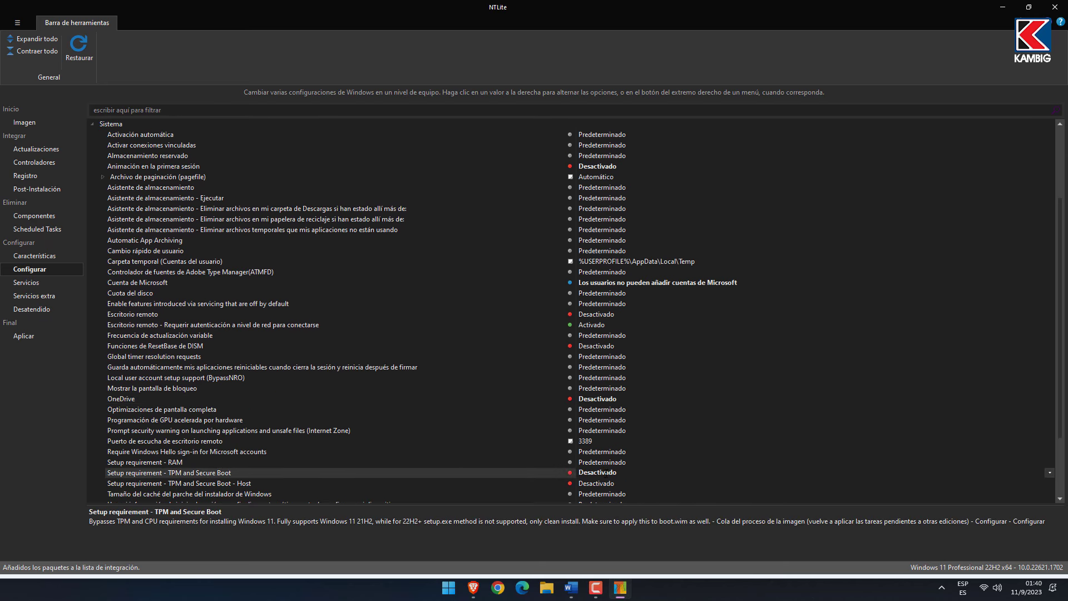
click(201, 464)
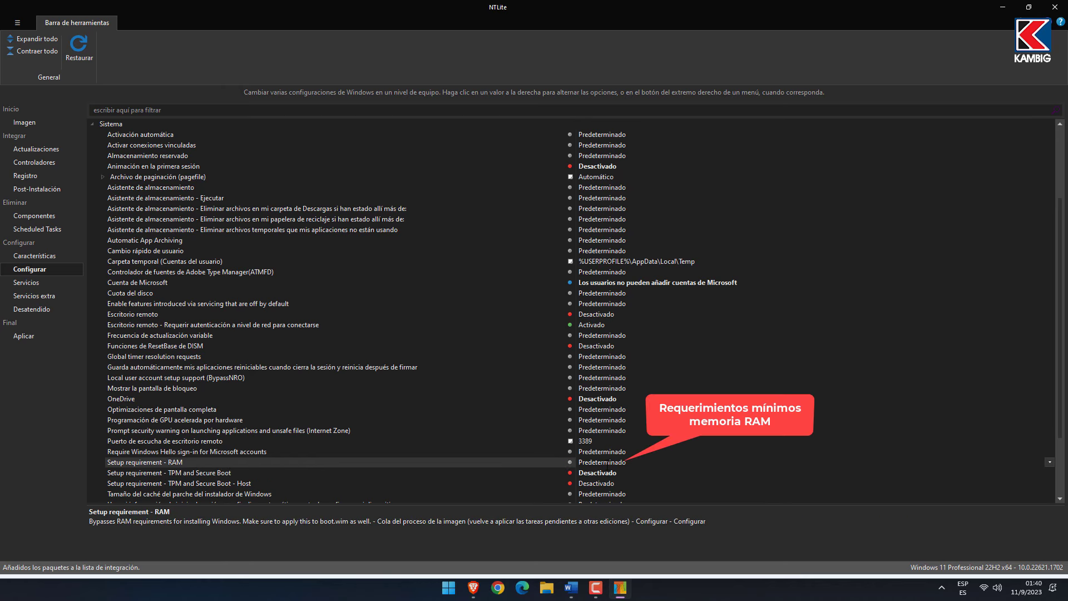
click(611, 462)
scroll(334, 312, up, 4)
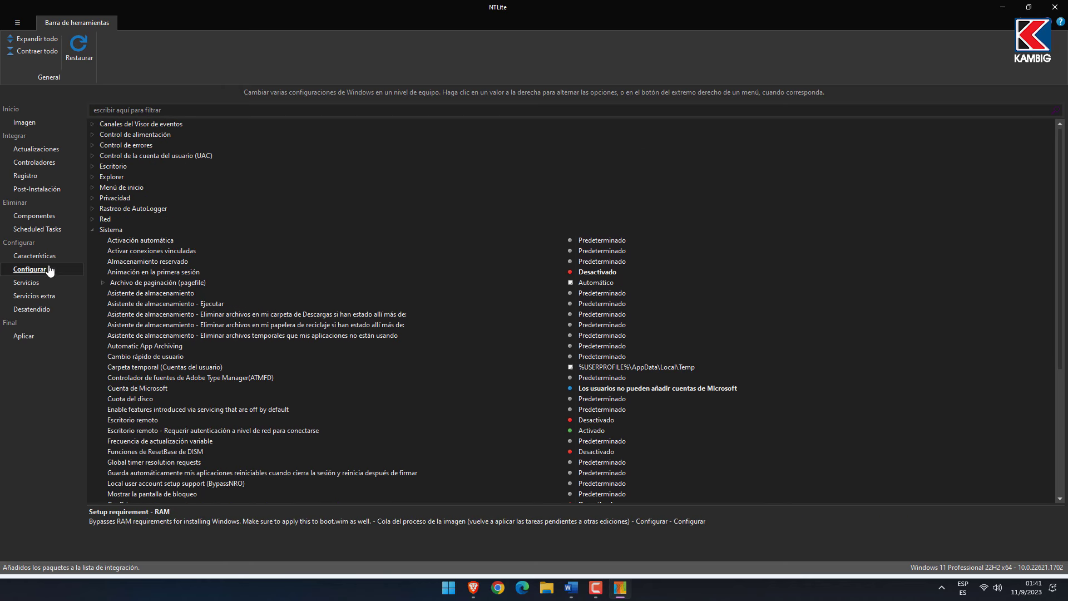
Review the options in the Windows Defender and Windows Update settings groups.
click(93, 229)
click(93, 252)
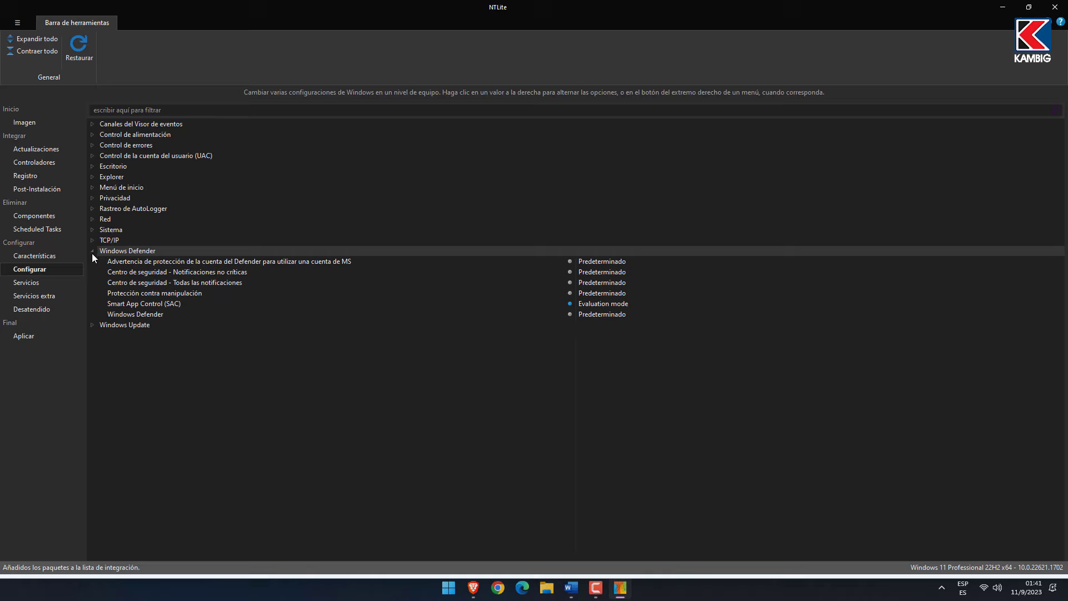
click(93, 252)
click(94, 264)
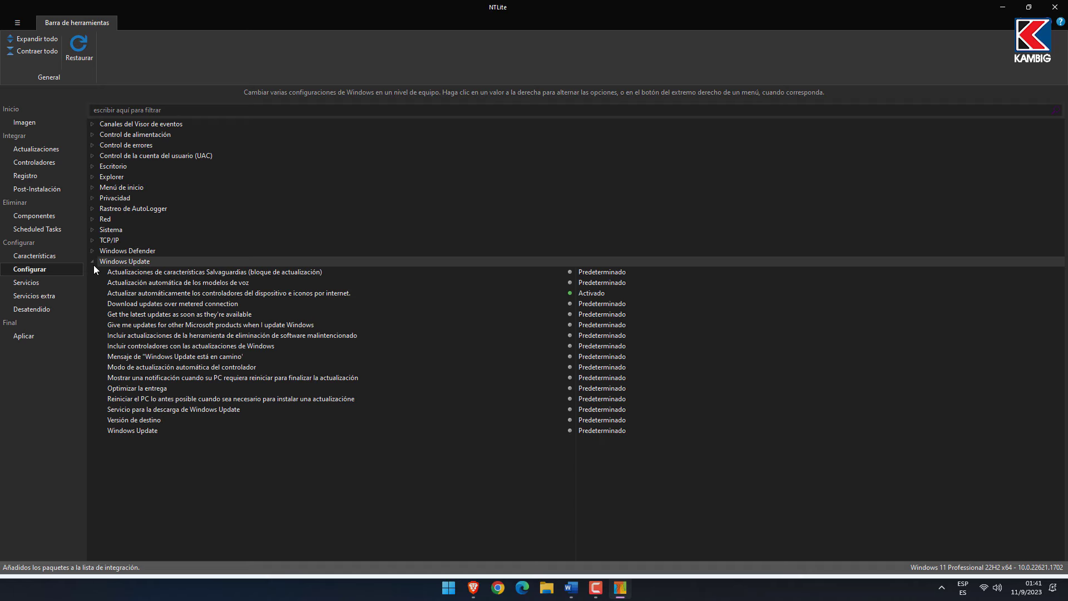
click(92, 262)
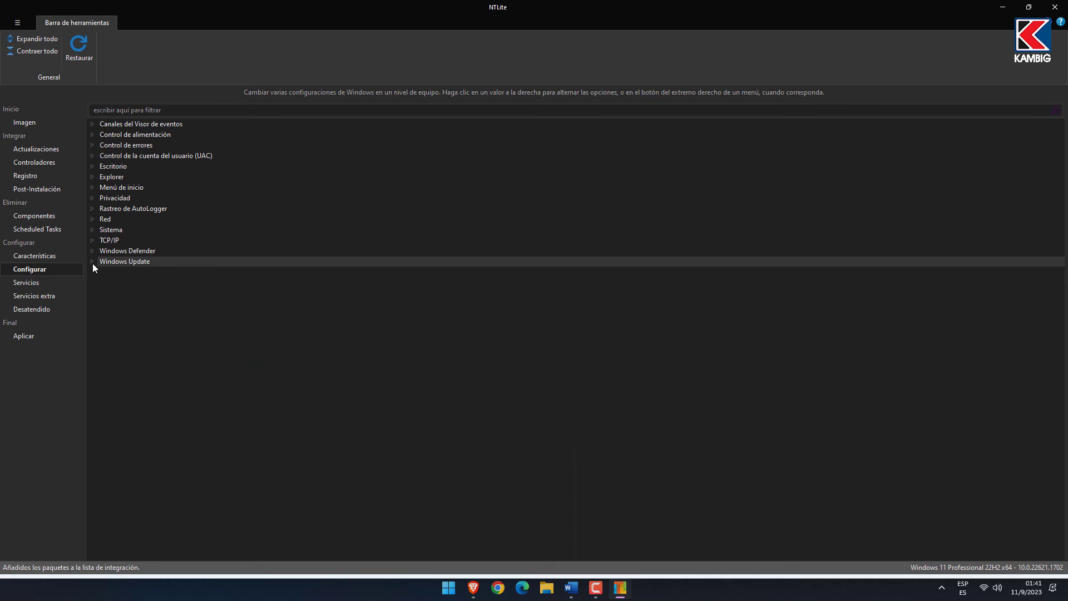
In the Servicios configuration, find the Cola de impresión service and set it to Desactivado.
click(40, 283)
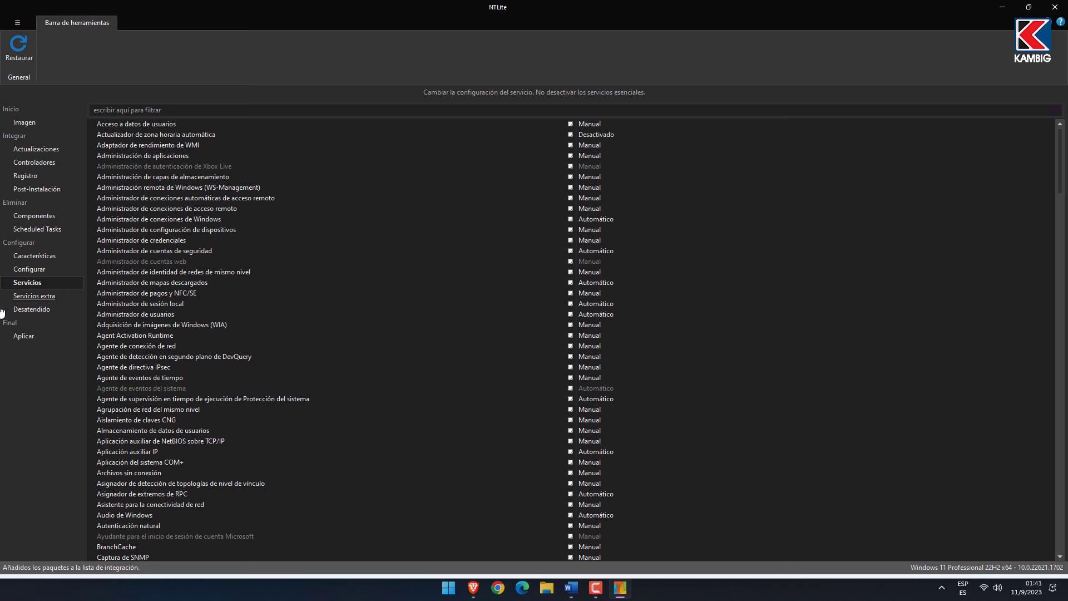
scroll(212, 409, down, 1)
scroll(209, 413, down, 11)
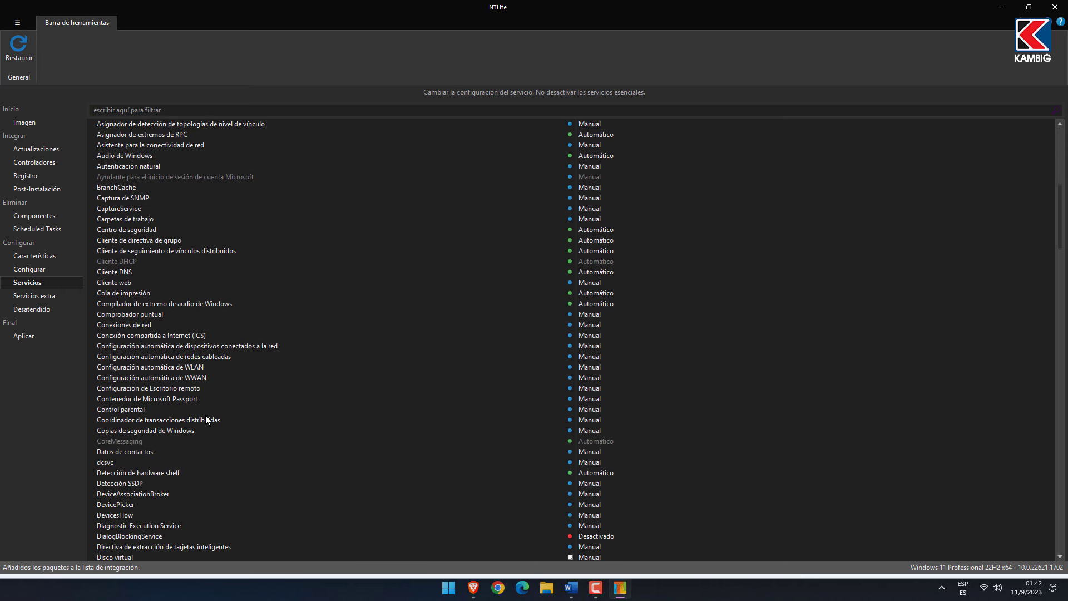
scroll(192, 429, down, 1)
scroll(201, 417, down, 1)
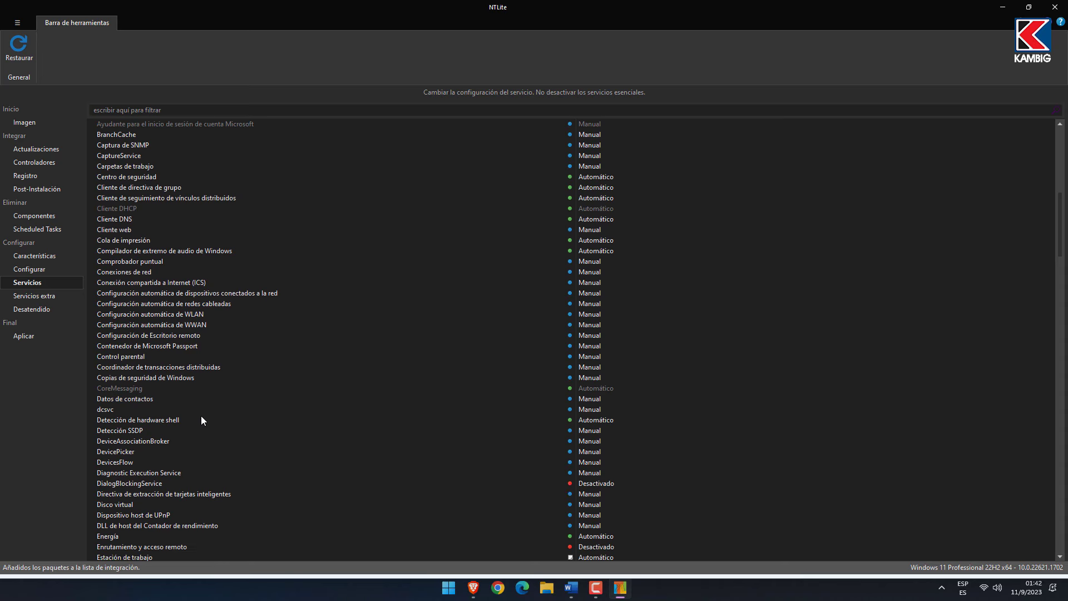
scroll(206, 416, up, 13)
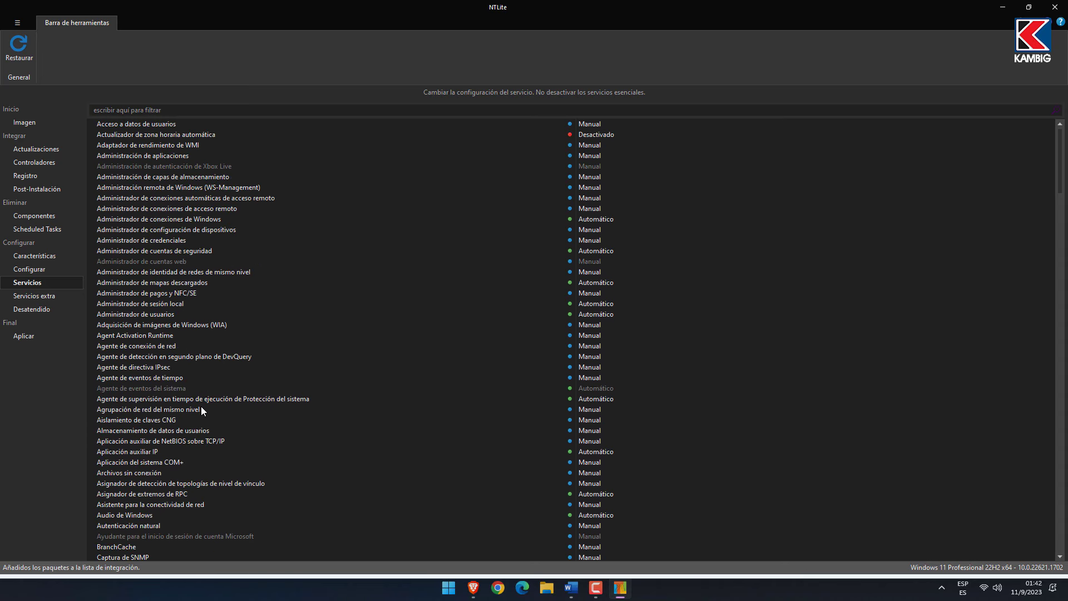
click(111, 107)
text(cola)
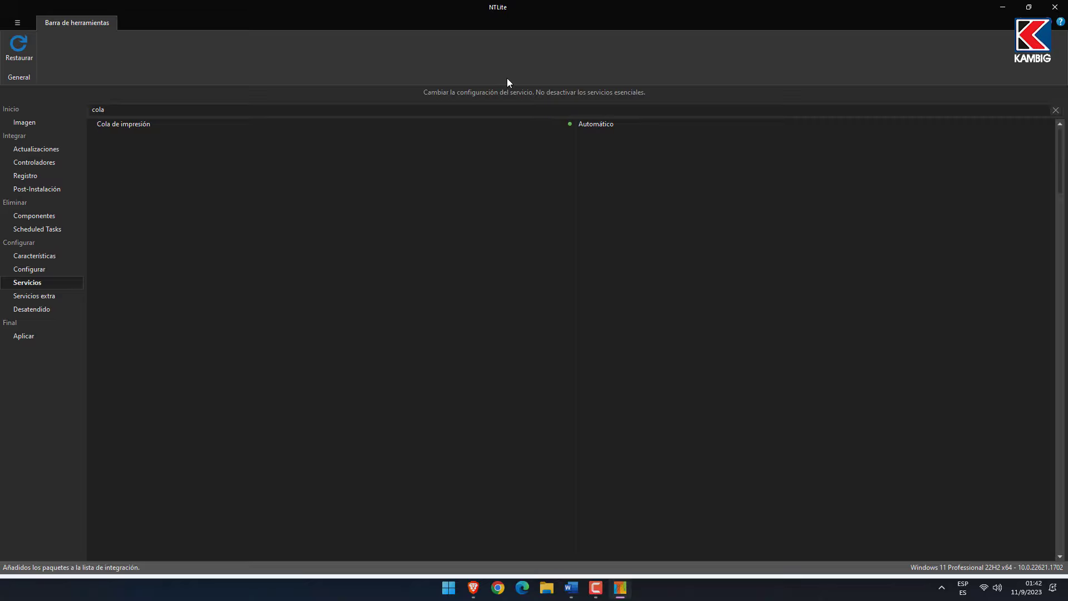
click(596, 125)
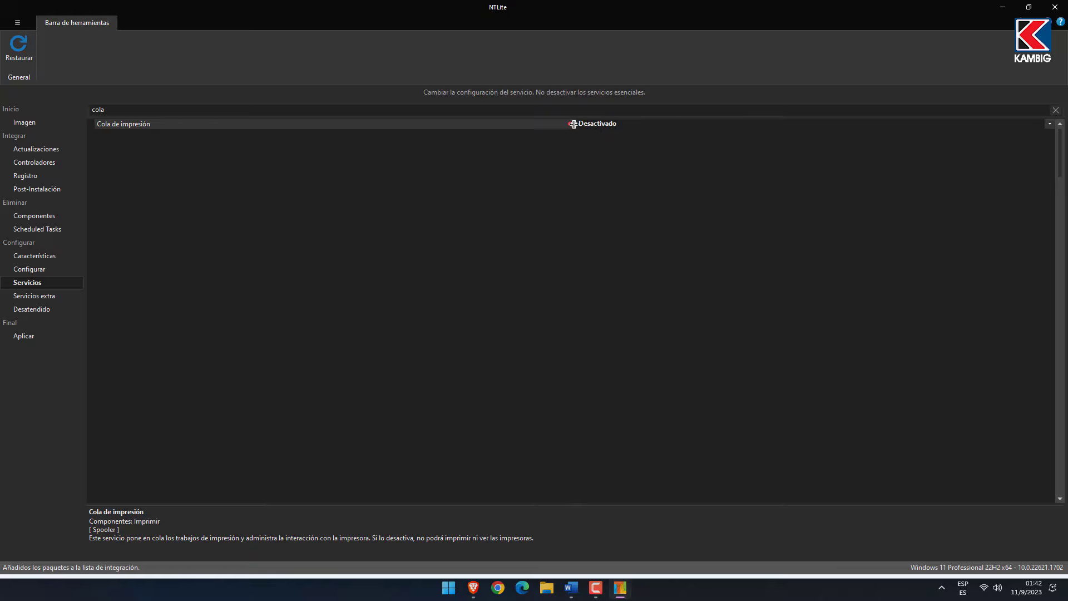
Set Servicio de Windows Insider, Administrador de conexiones de acceso remoto and Administrador de conexiones automáticas de acceso remoto to Desactivado.
double_click(106, 109)
text(insider)
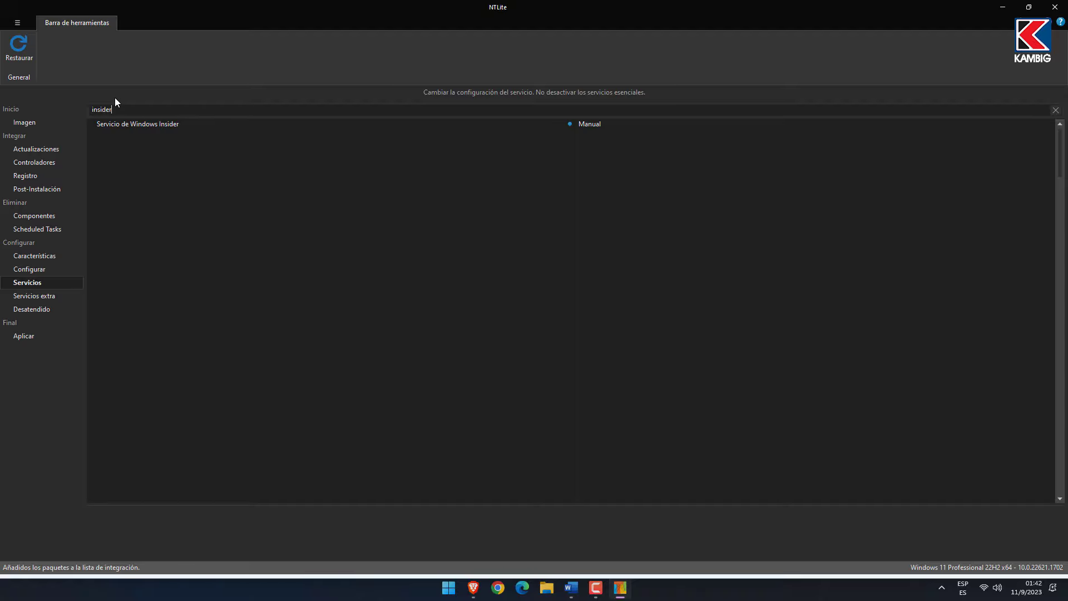
click(590, 125)
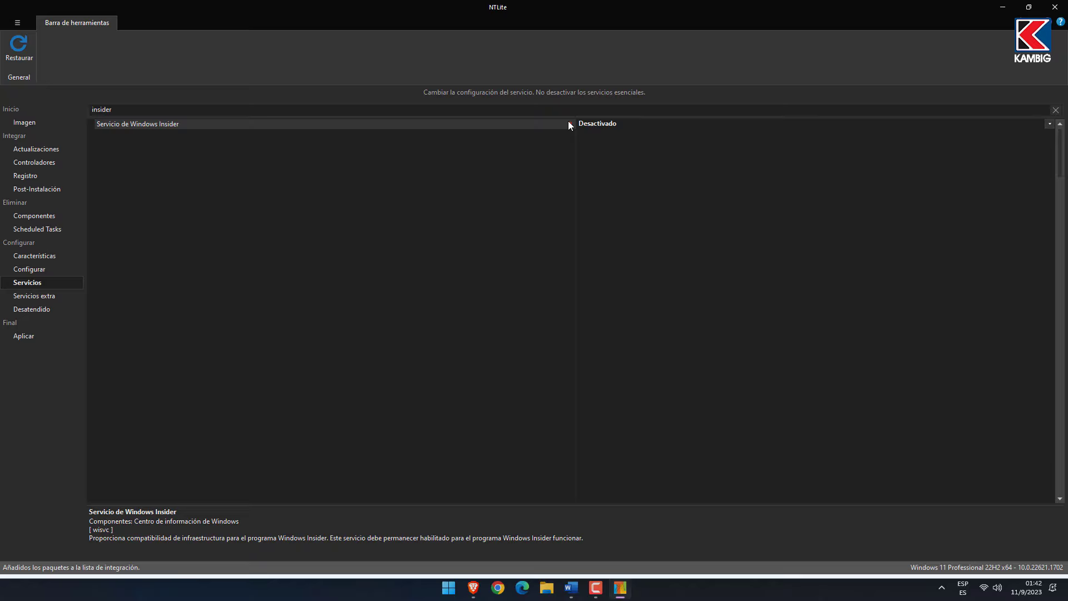
double_click(155, 107)
text(acceso re)
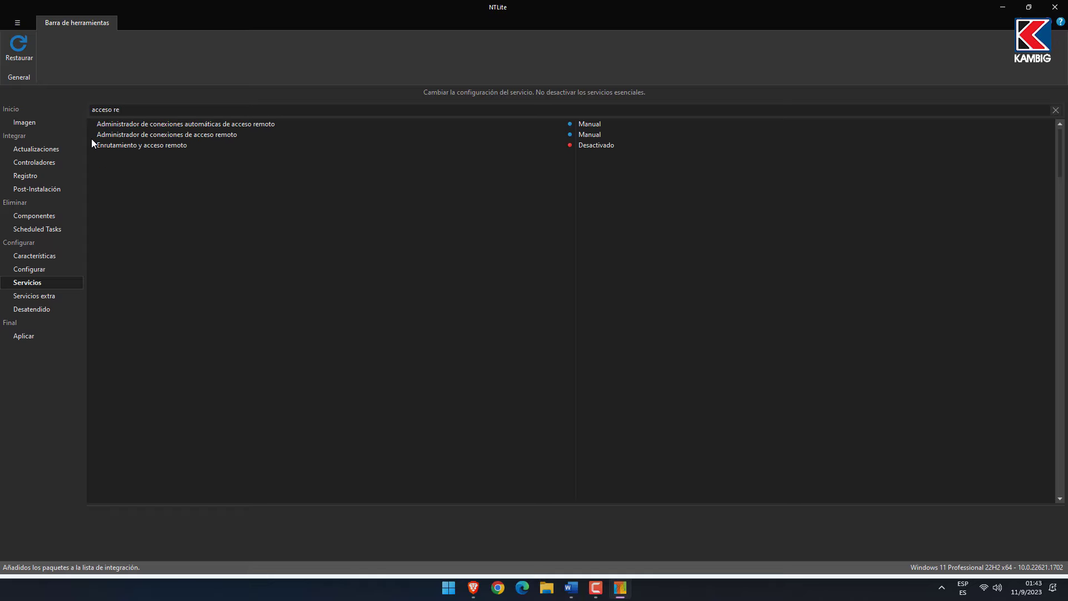
click(588, 135)
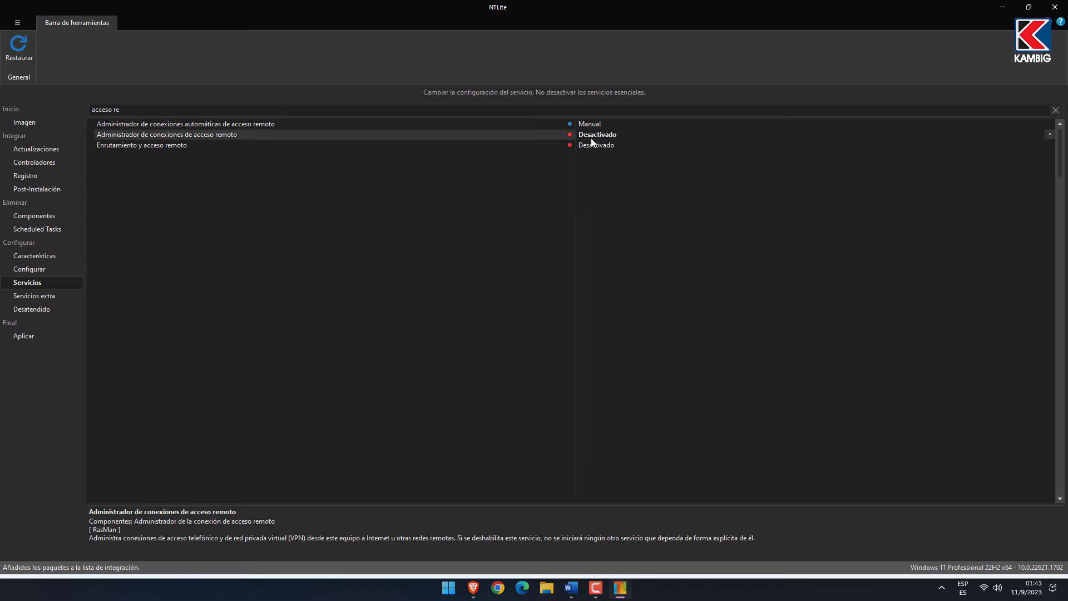
click(589, 125)
Filter the services by hyper-v and set every matching Hyper-V service to Desactivado.
drag(128, 110, 89, 112)
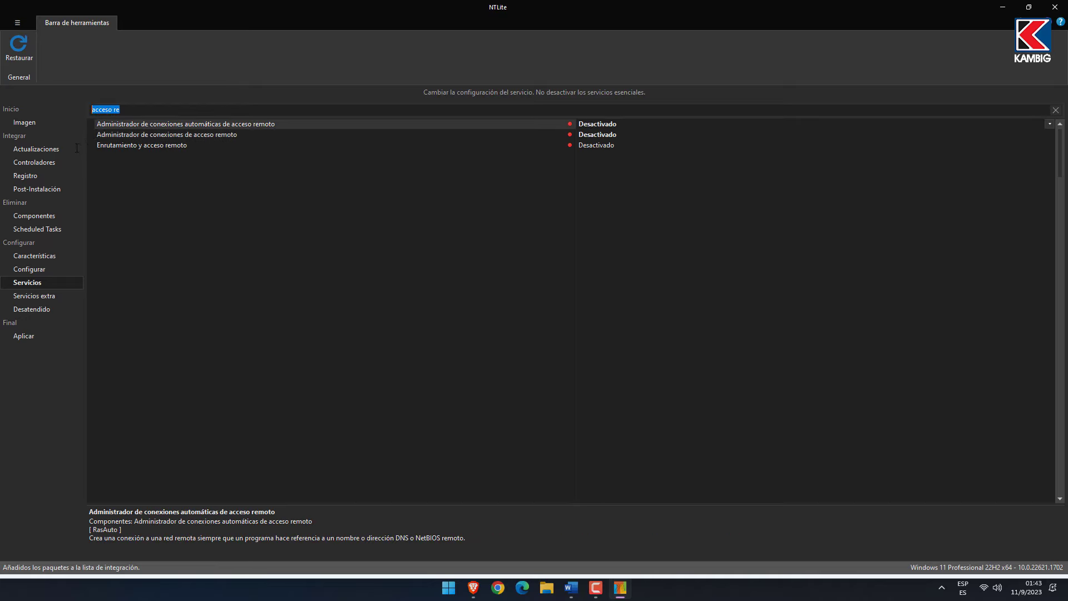
text(hype)
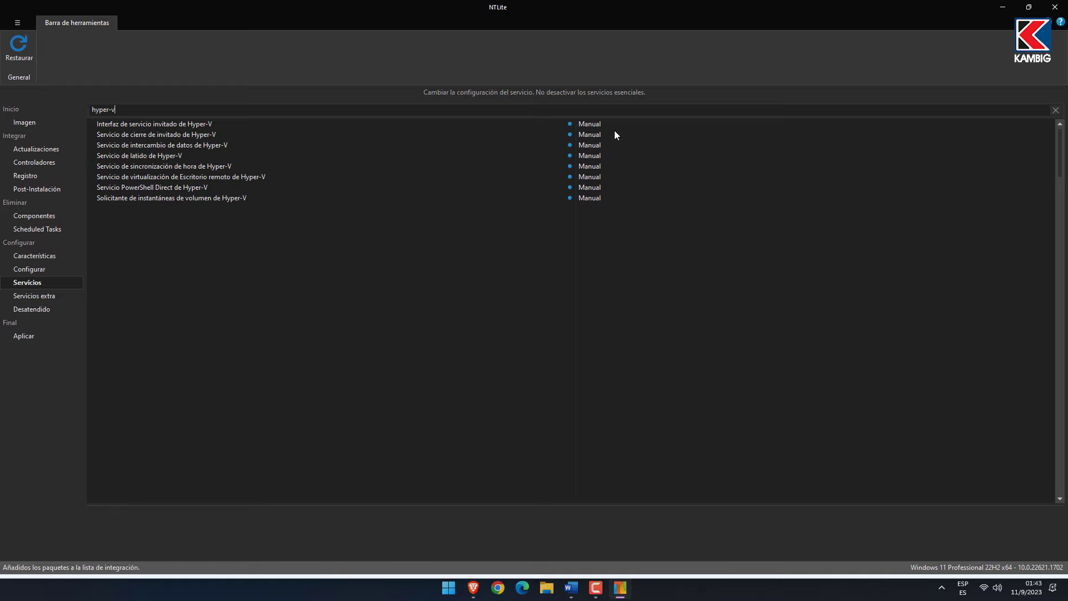
text(r-v)
click(589, 124)
click(590, 134)
click(592, 145)
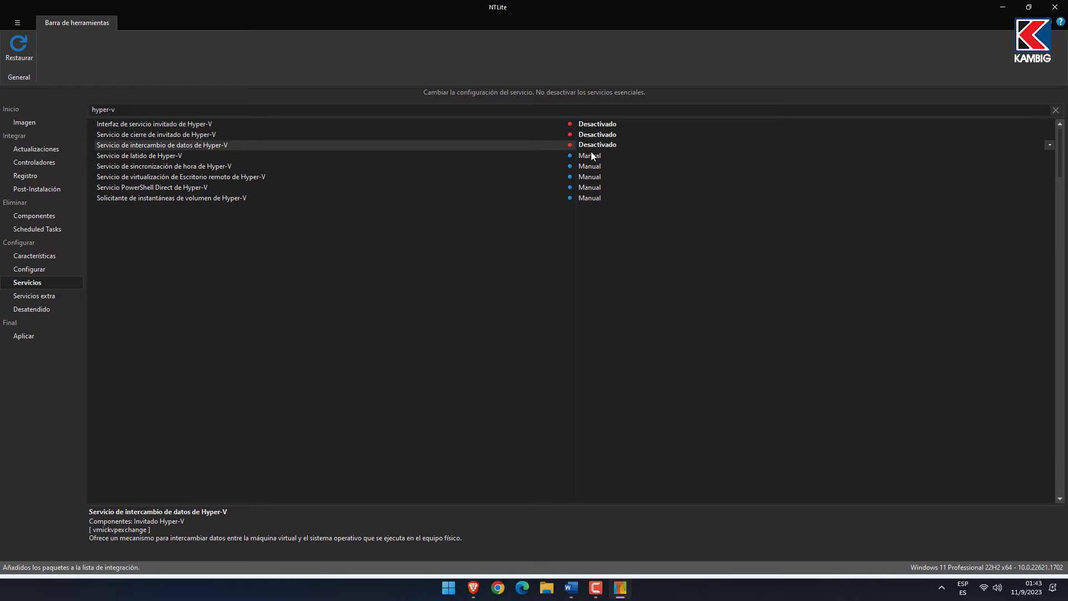
click(591, 156)
click(591, 165)
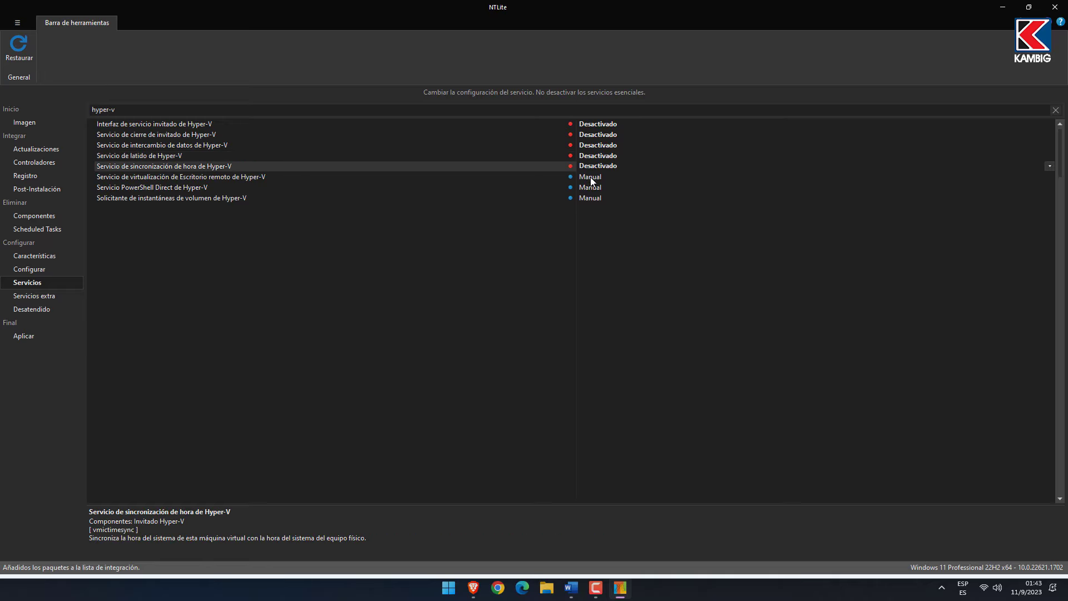
click(590, 177)
click(589, 186)
click(589, 195)
Set the Servicio Cifrado de unidad BitLocker and SysMain services to Desactivado.
key(ctrl+f)
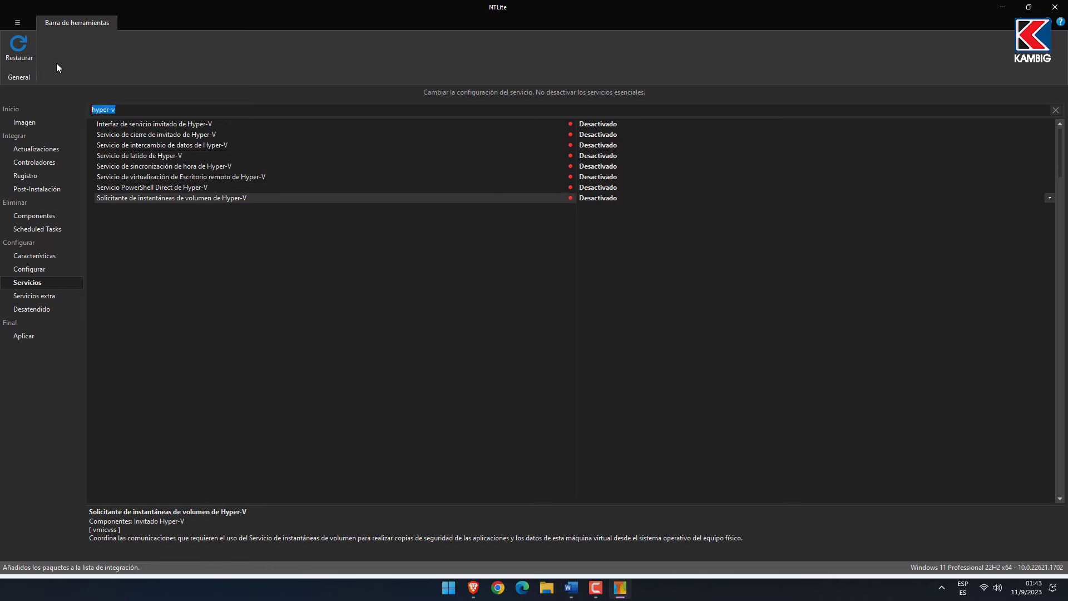
text(bitloc)
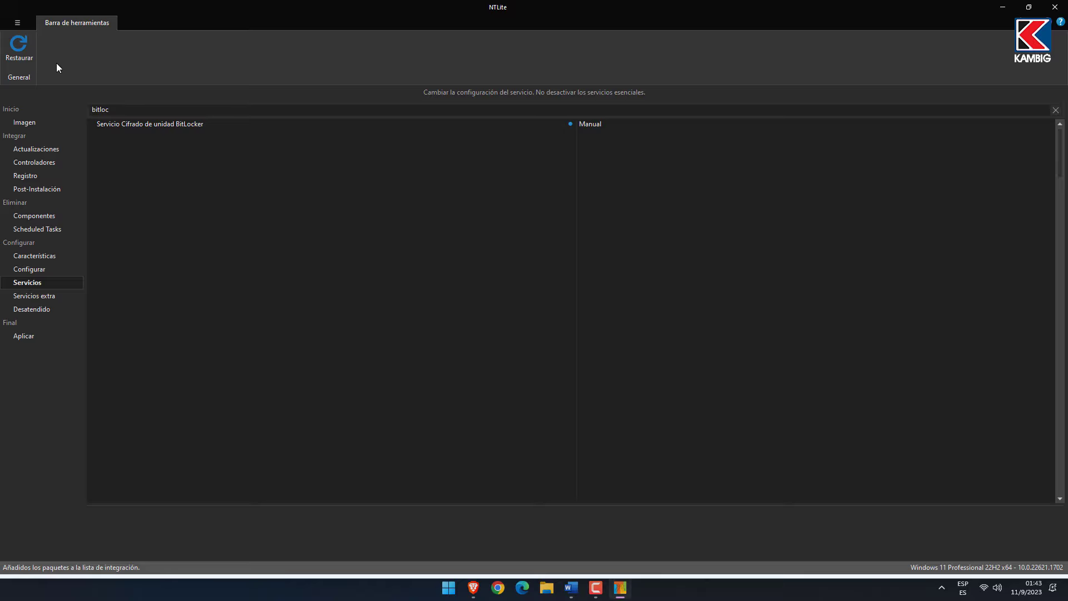
click(586, 126)
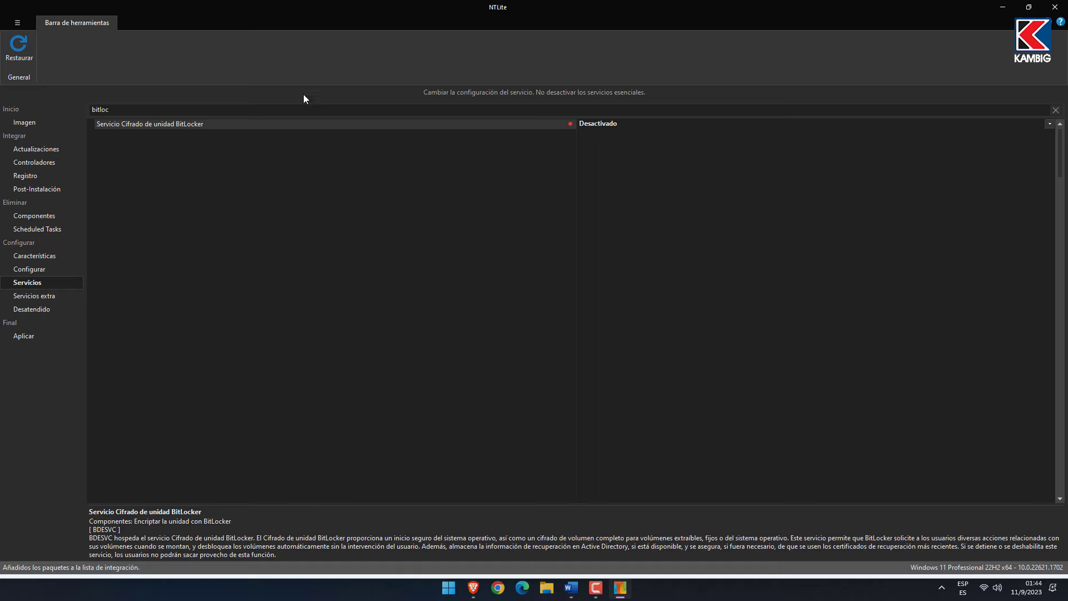
key(ctrl+f)
text(sysm)
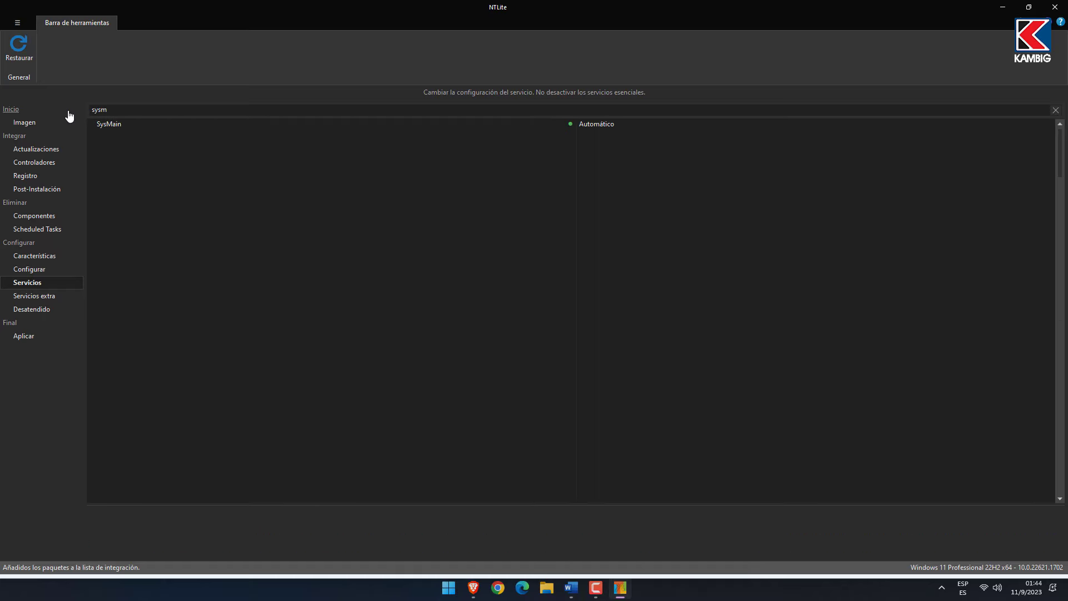
text(ain)
double_click(595, 128)
double_click(595, 124)
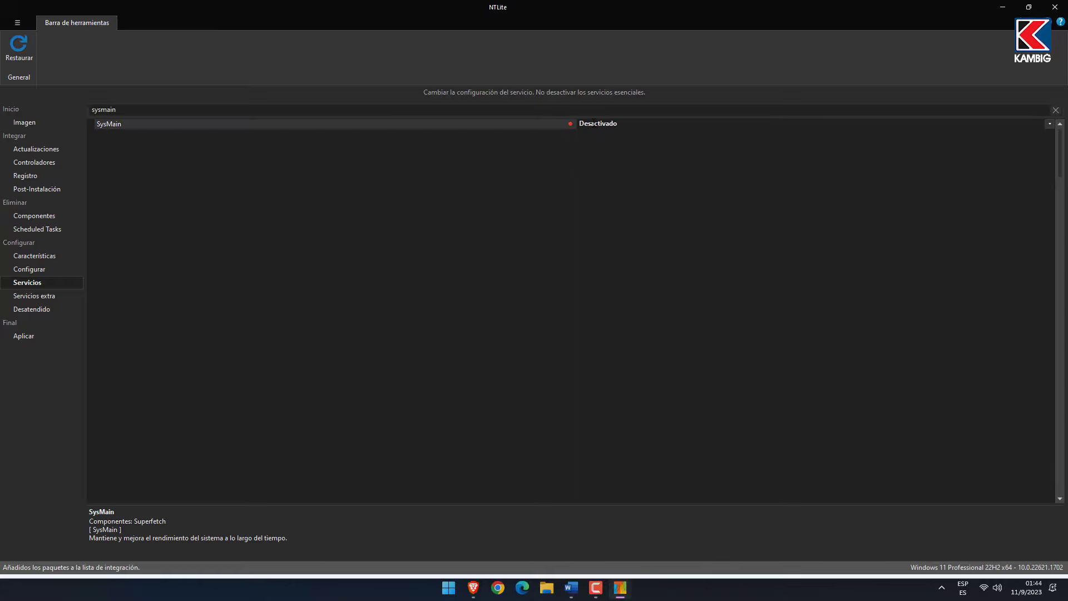
Set the Telefonía and Experiencias del usuario y telemetría asociadas services to Desactivado.
key(ctrl+f)
text(tel)
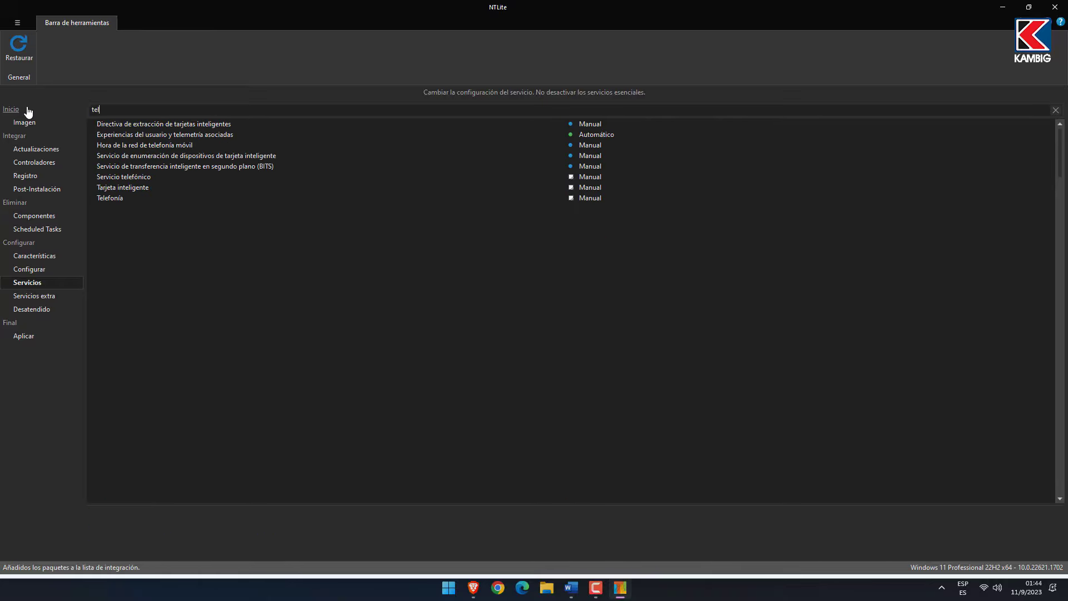
text(efon)
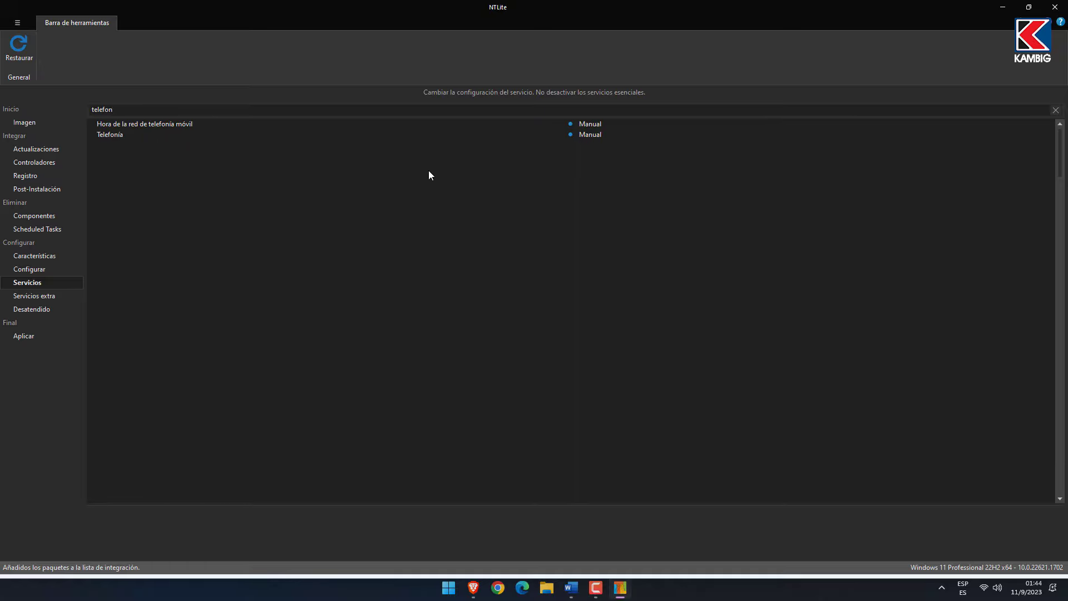
double_click(588, 137)
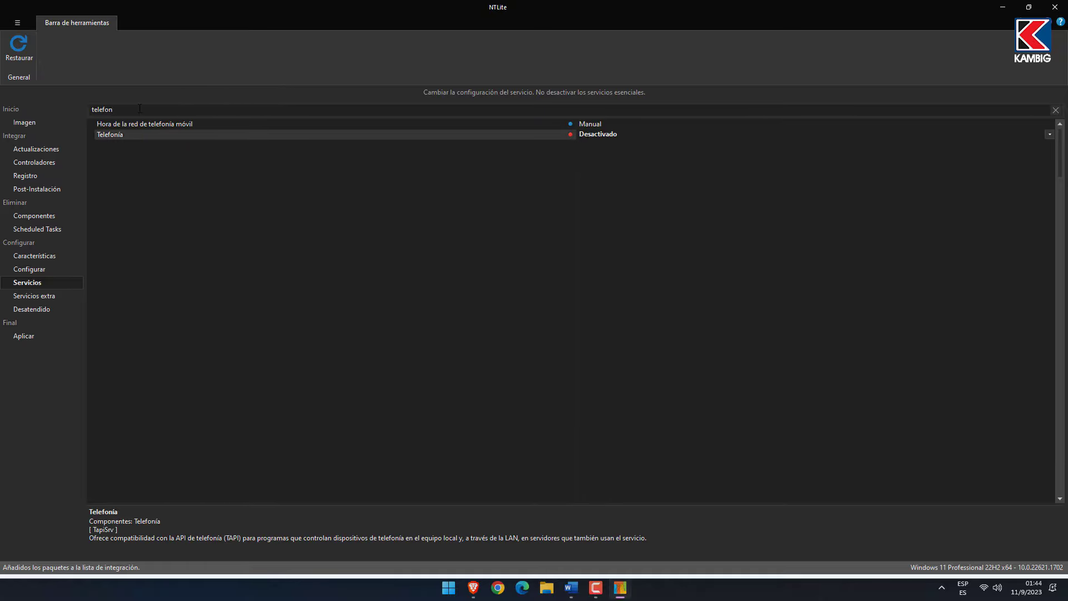
key(ctrl+f)
text(telem)
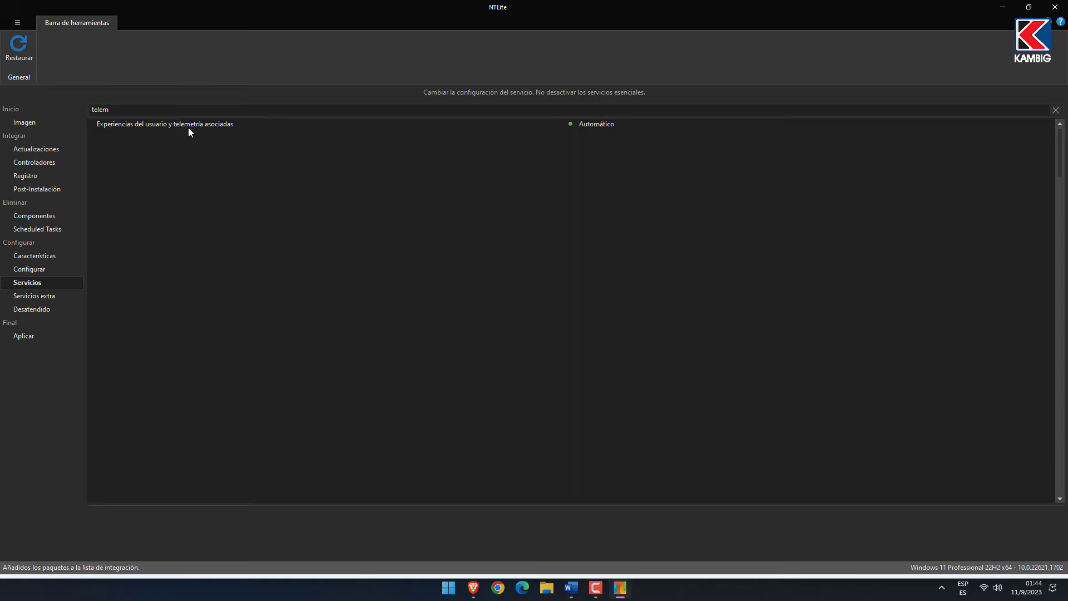
double_click(604, 126)
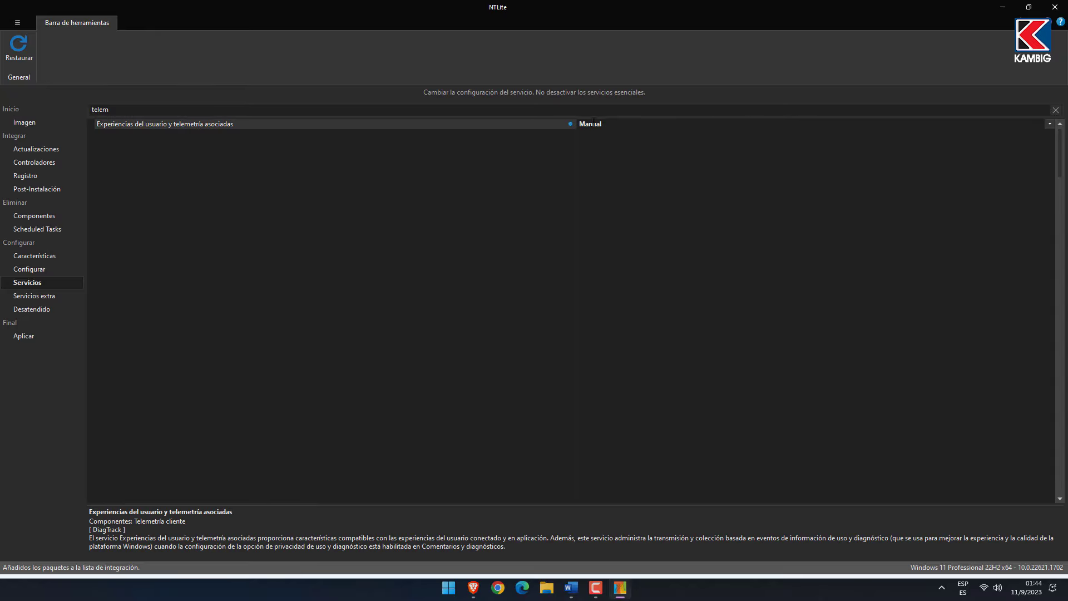
double_click(598, 123)
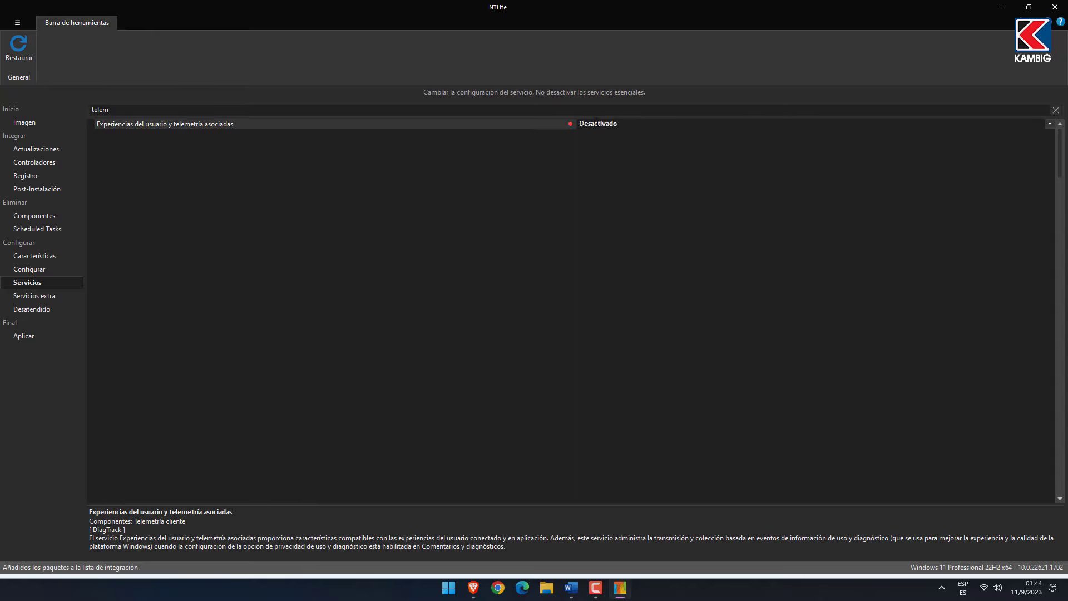
Activate unattended mode in the Desatendido configuration.
click(48, 302)
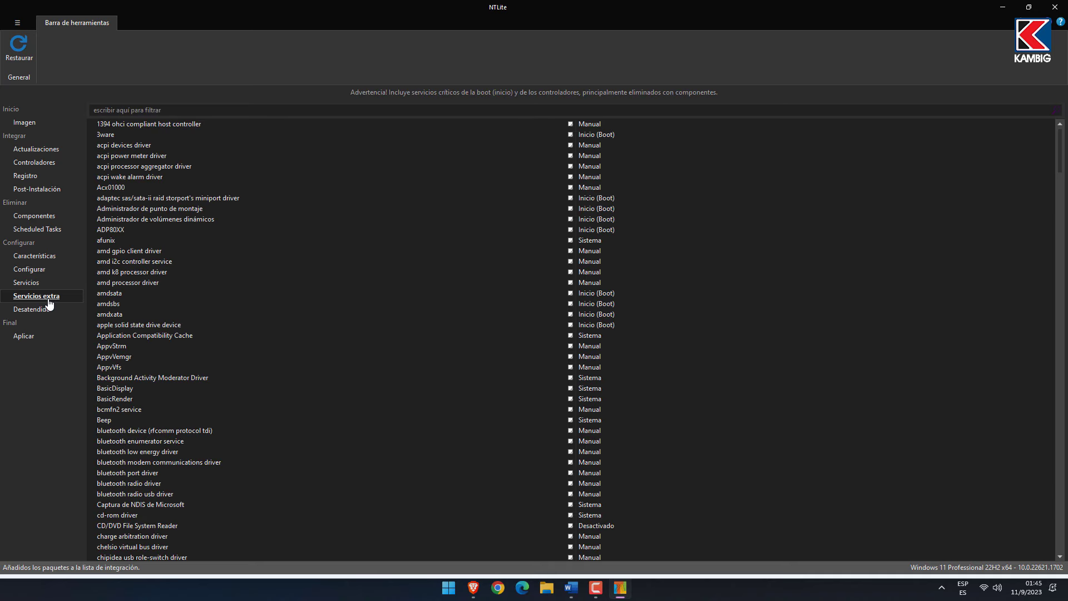
click(49, 310)
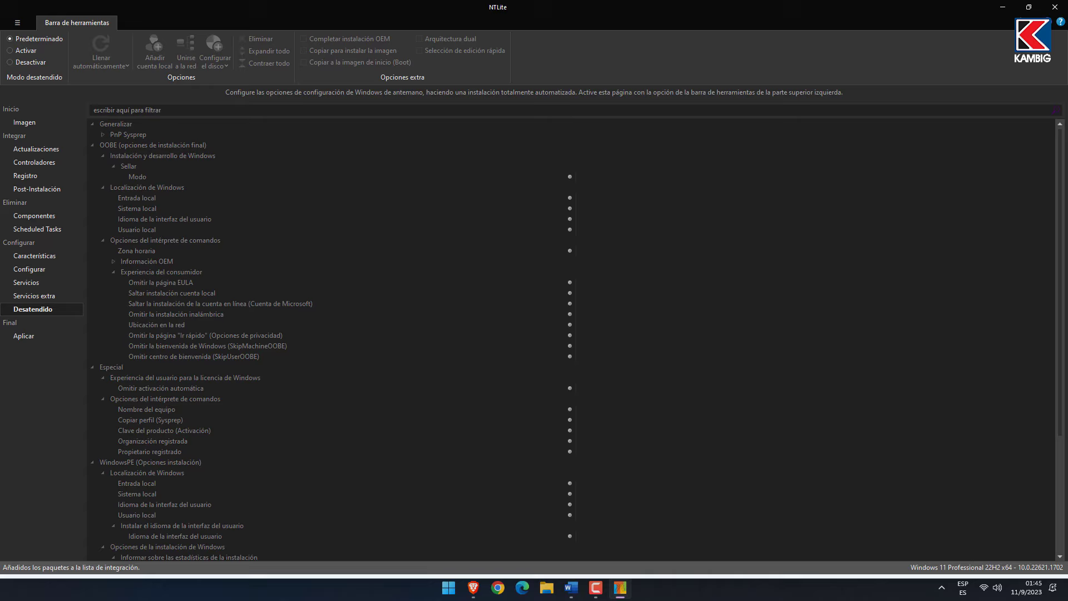
click(11, 51)
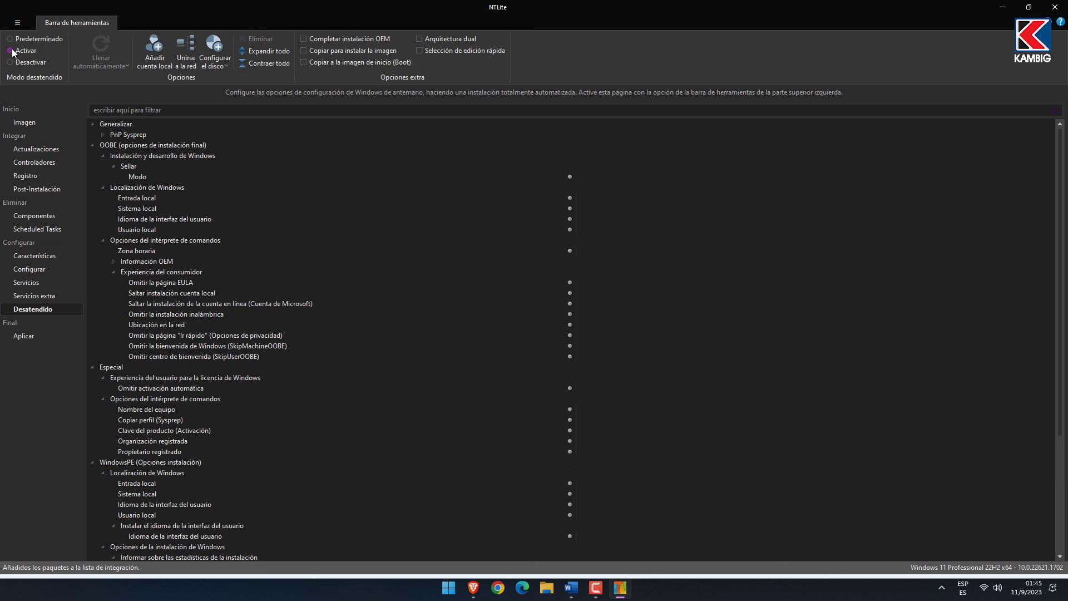
Add a local account that enables the built-in Administrador, signs in automatically and has the display name KAMBIG.
click(148, 52)
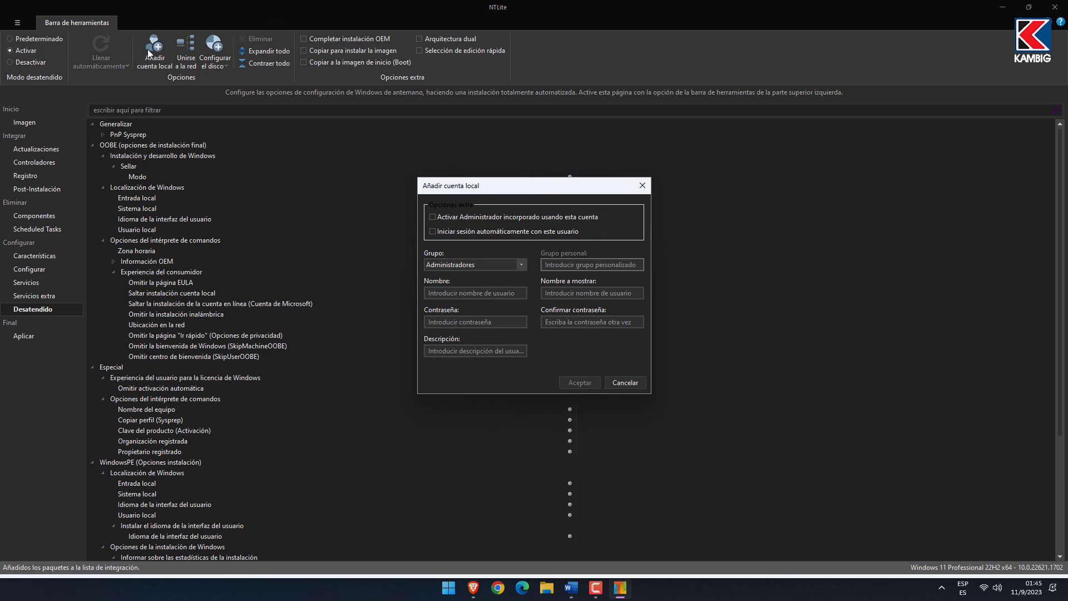
click(432, 217)
click(433, 232)
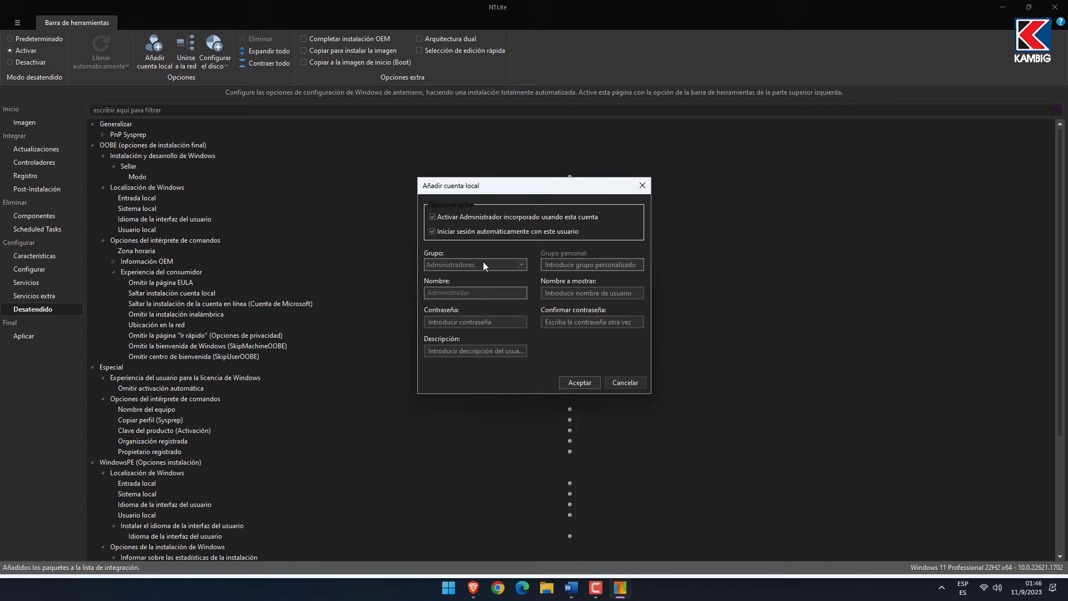
click(551, 291)
text(KAMBI)
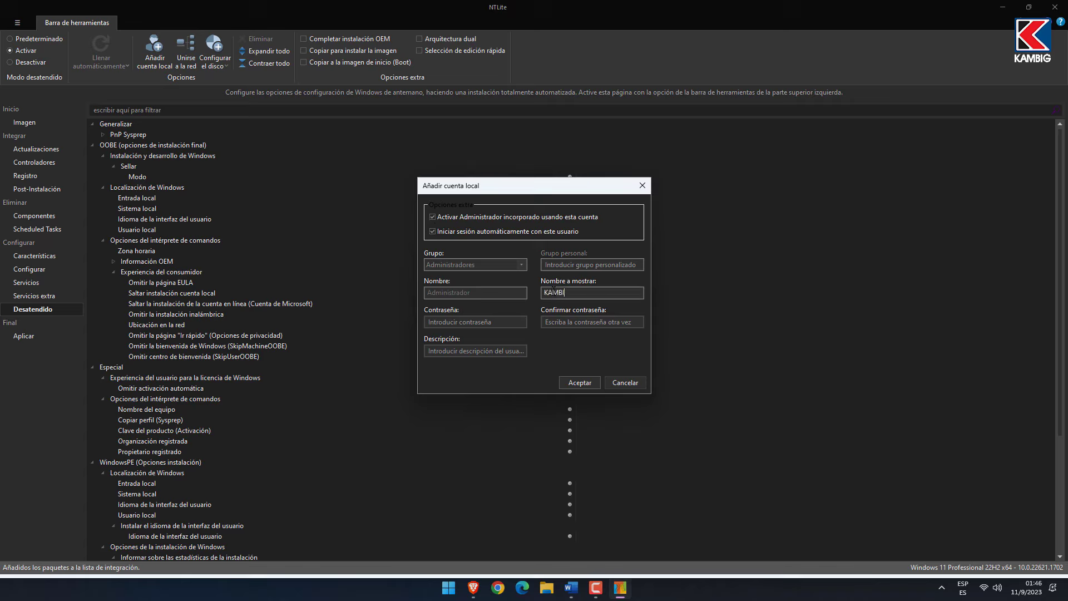
text(G)
click(579, 381)
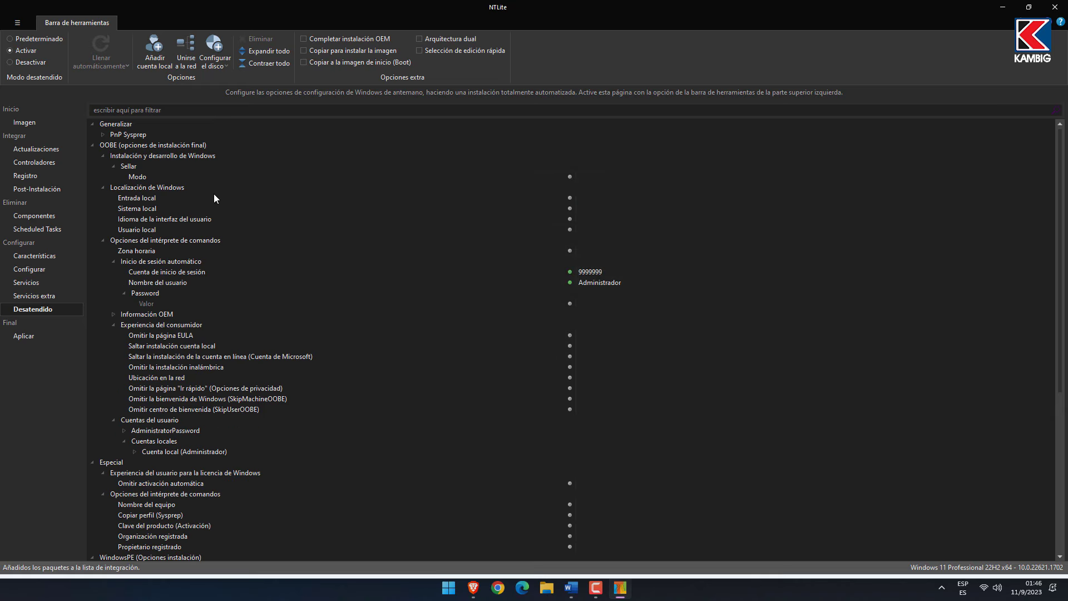
Set the OOBE Entrada local to Español | 0000040a under Localización de Windows.
click(155, 198)
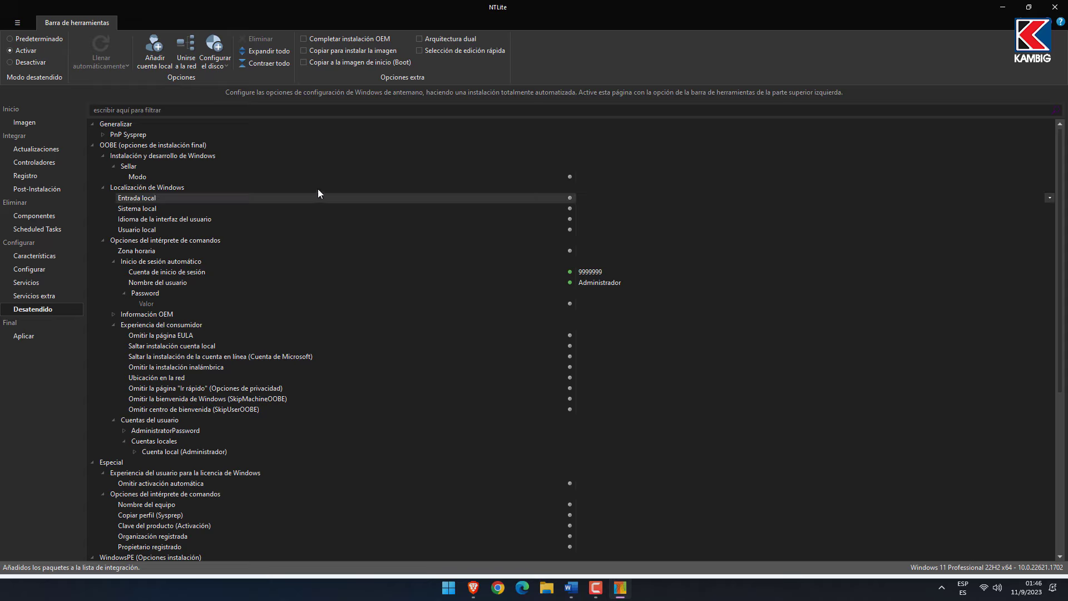
double_click(580, 198)
click(1050, 198)
scroll(1049, 202, down, 9)
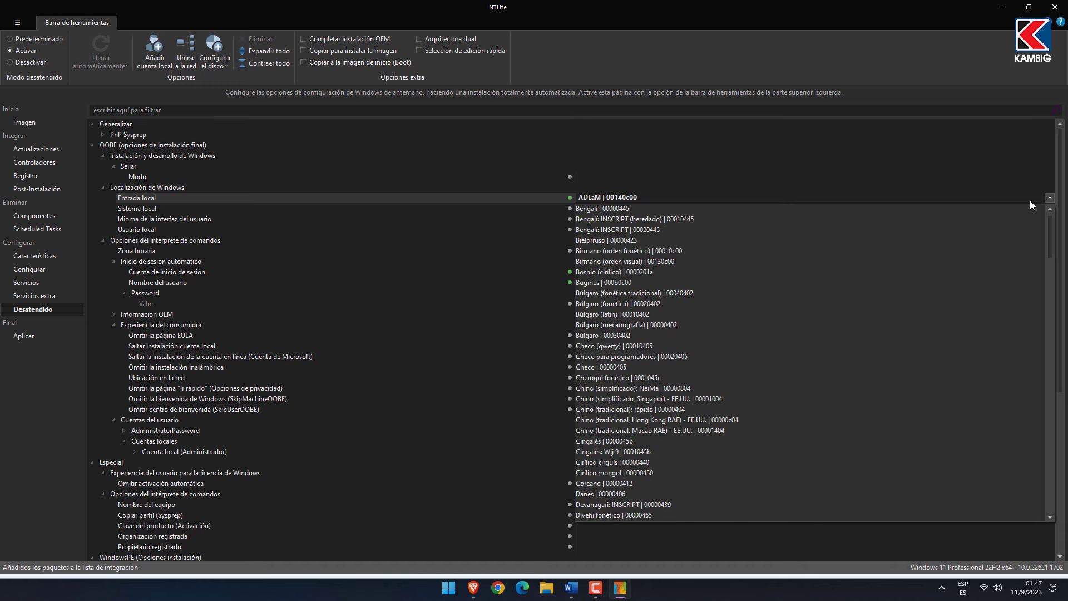
scroll(619, 337, down, 5)
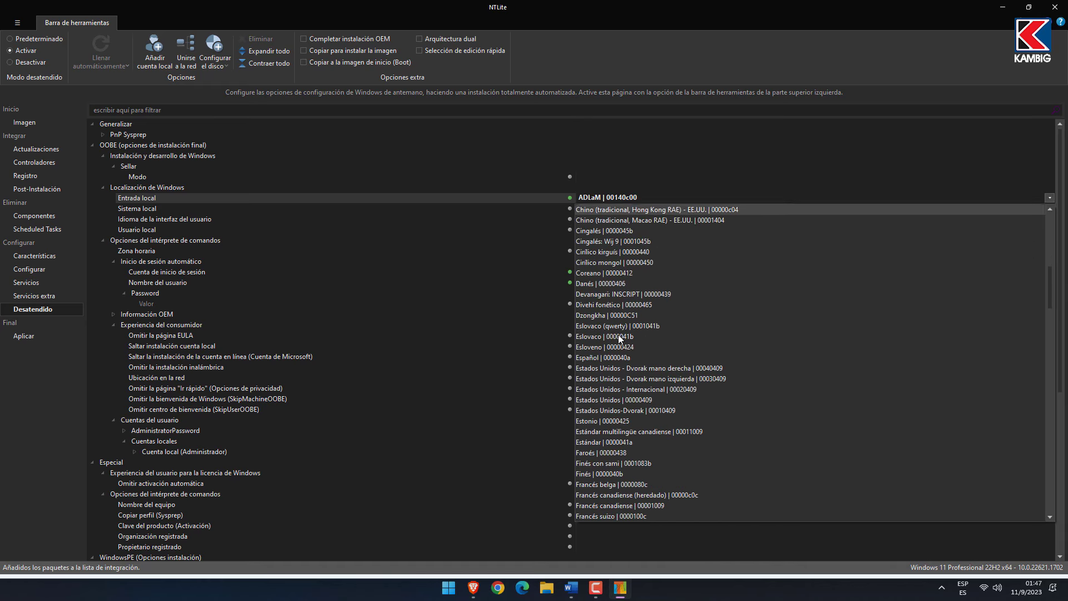
click(619, 355)
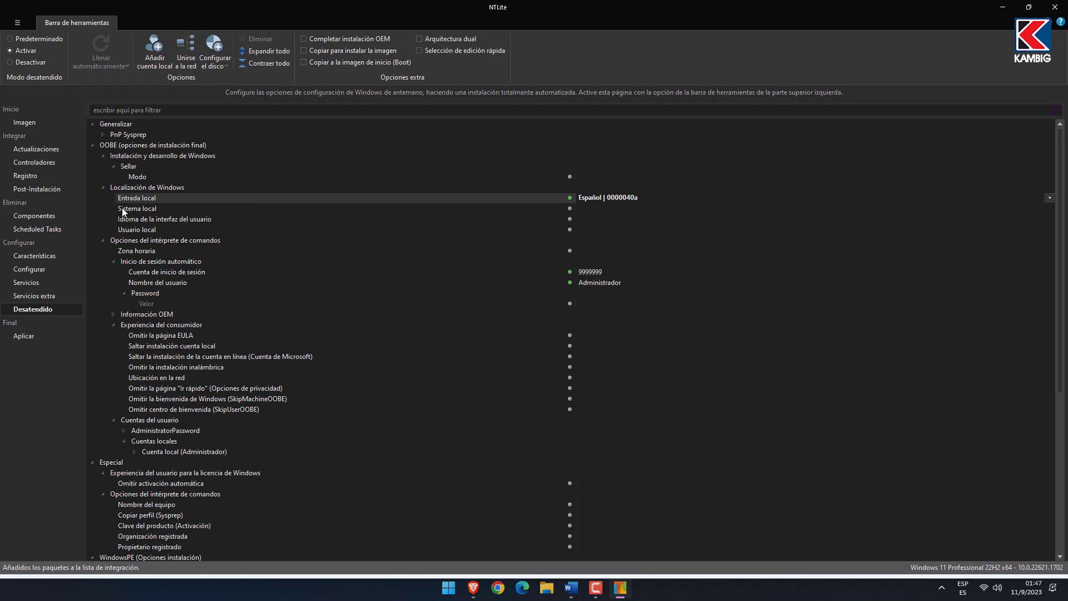
Set the OOBE Sistema local to Spanish - español - es-AR.
click(143, 209)
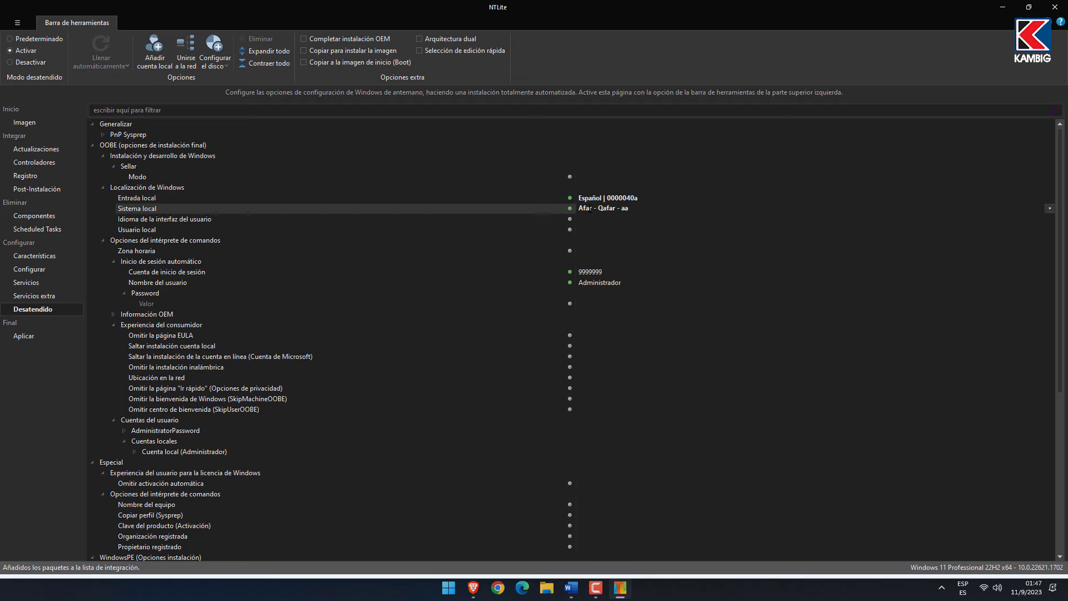
click(1049, 208)
scroll(694, 355, down, 20)
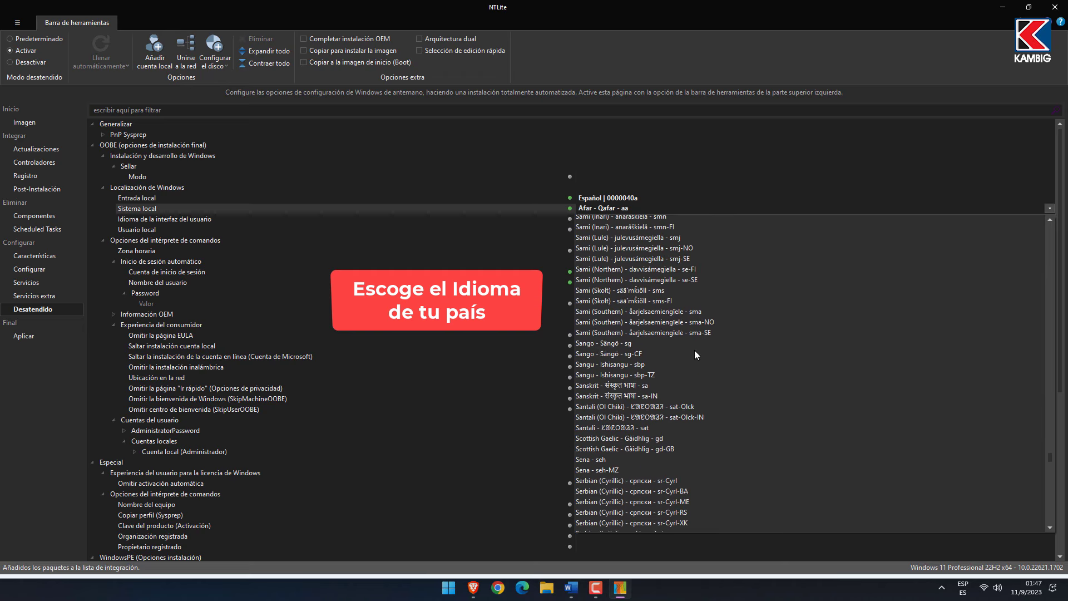
scroll(694, 357, down, 6)
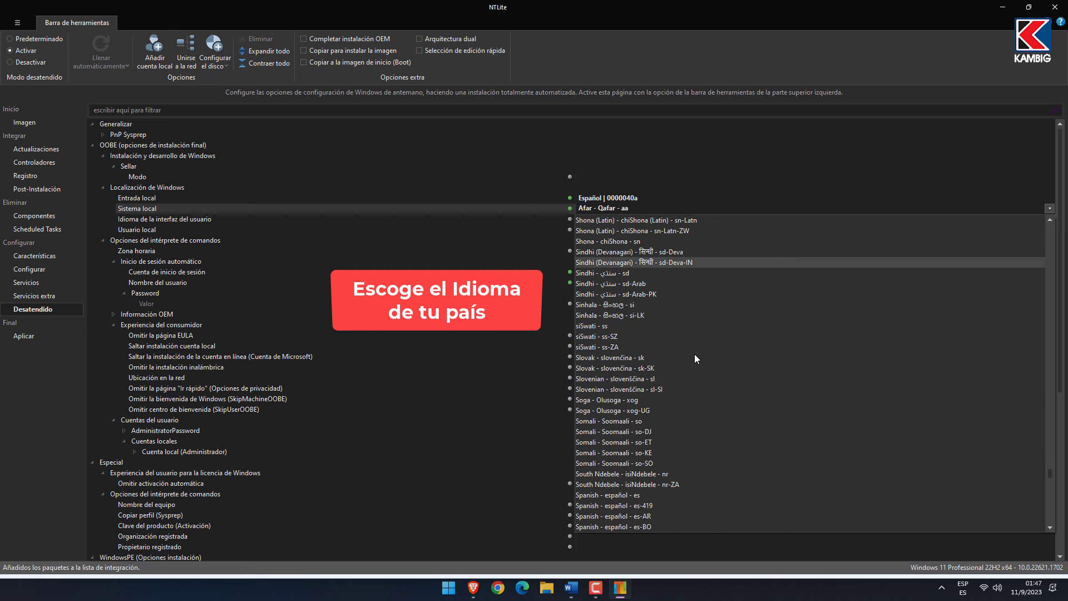
click(645, 421)
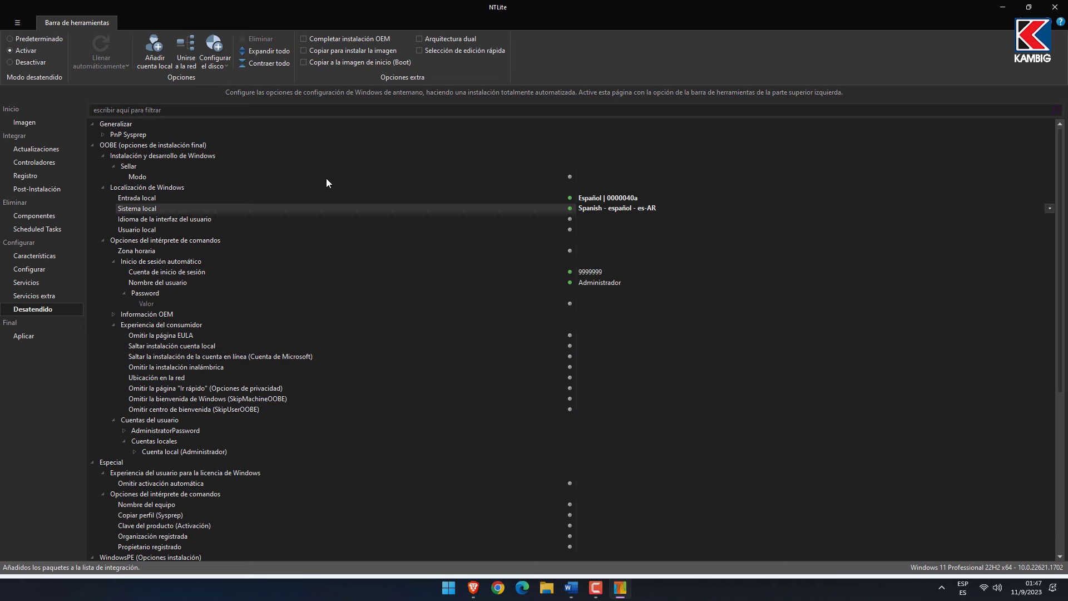
Set the OOBE Idioma de la interfaz del usuario to Spanish - español - es-ES and Usuario local to Spanish - español - es-AR.
click(202, 218)
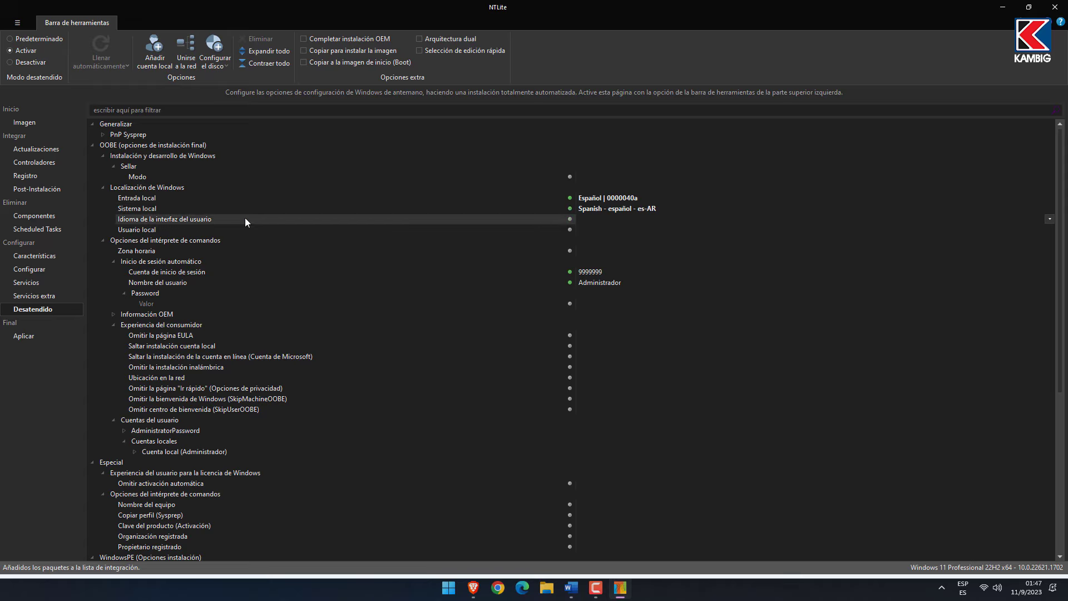
click(145, 230)
key(s)
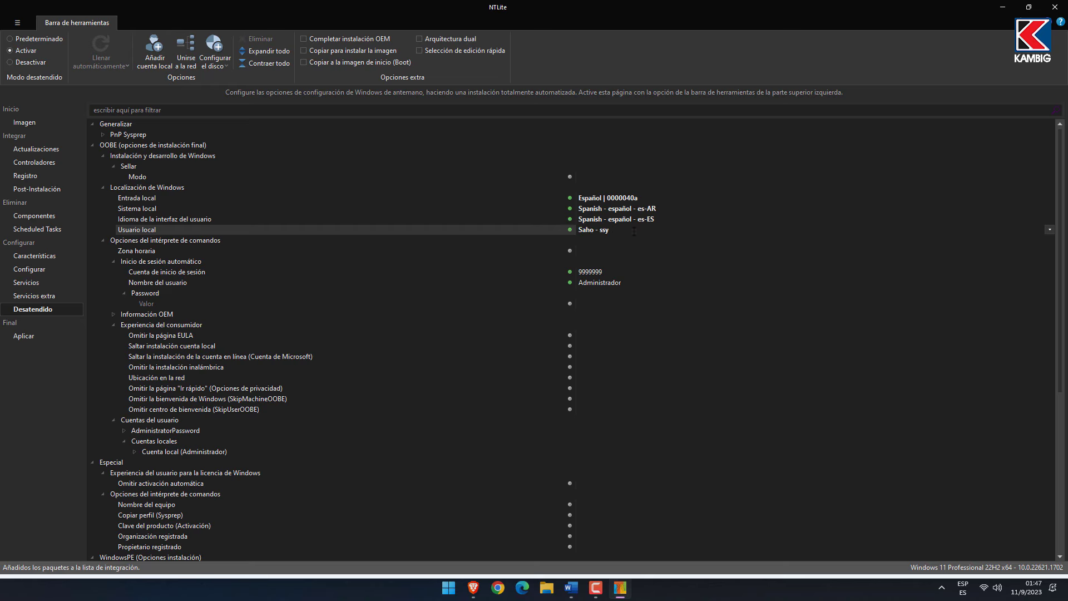
click(588, 229)
scroll(584, 295, down, 16)
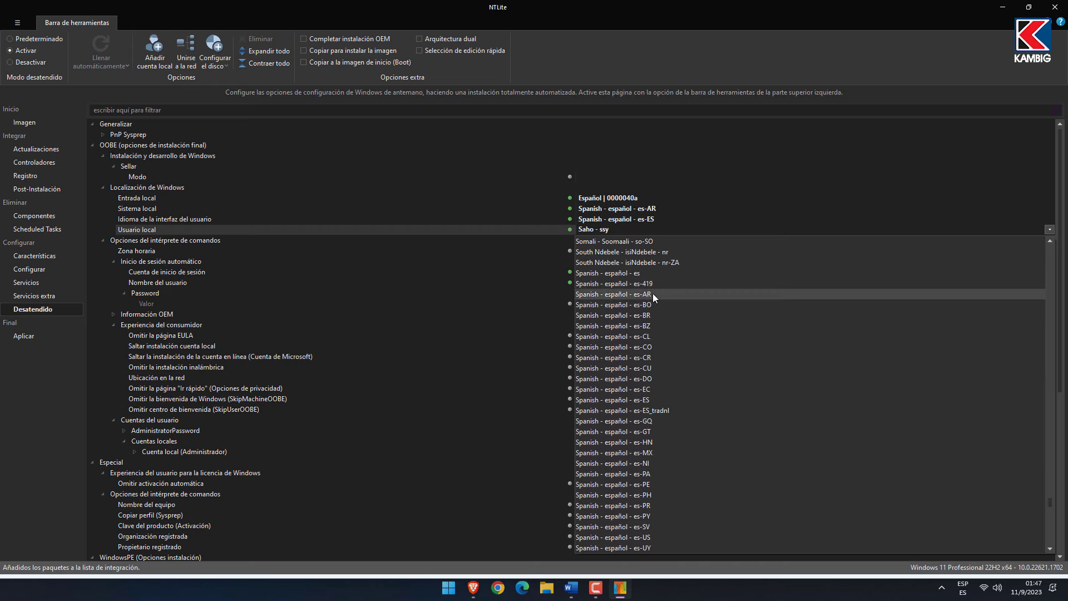
click(652, 295)
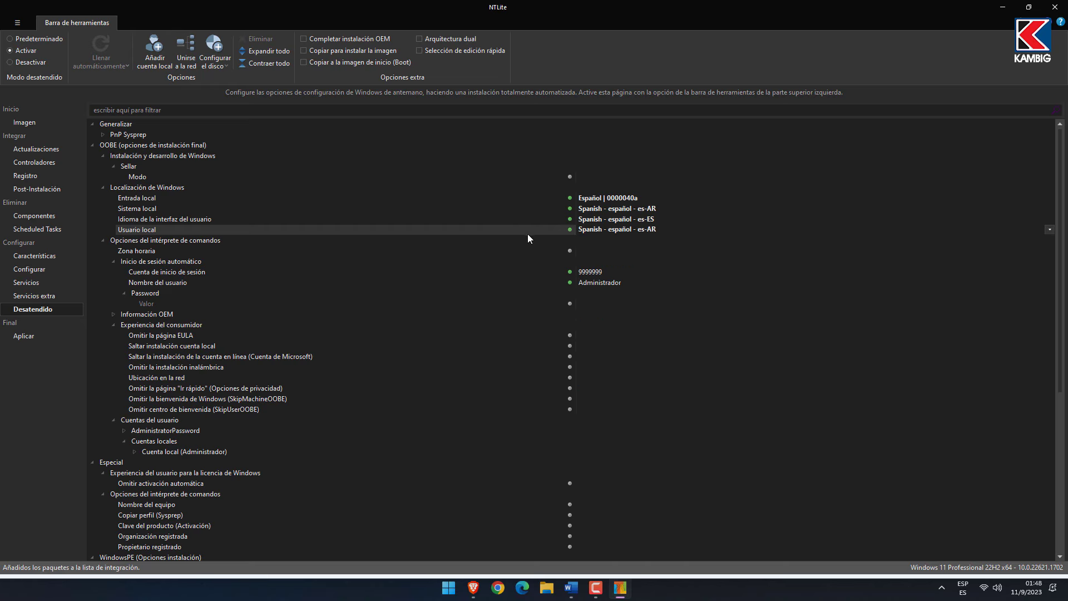
Set the Experiencia del consumidor options for skipping the EULA, Microsoft online account setup and "Ir rápido" privacy page to true.
click(186, 338)
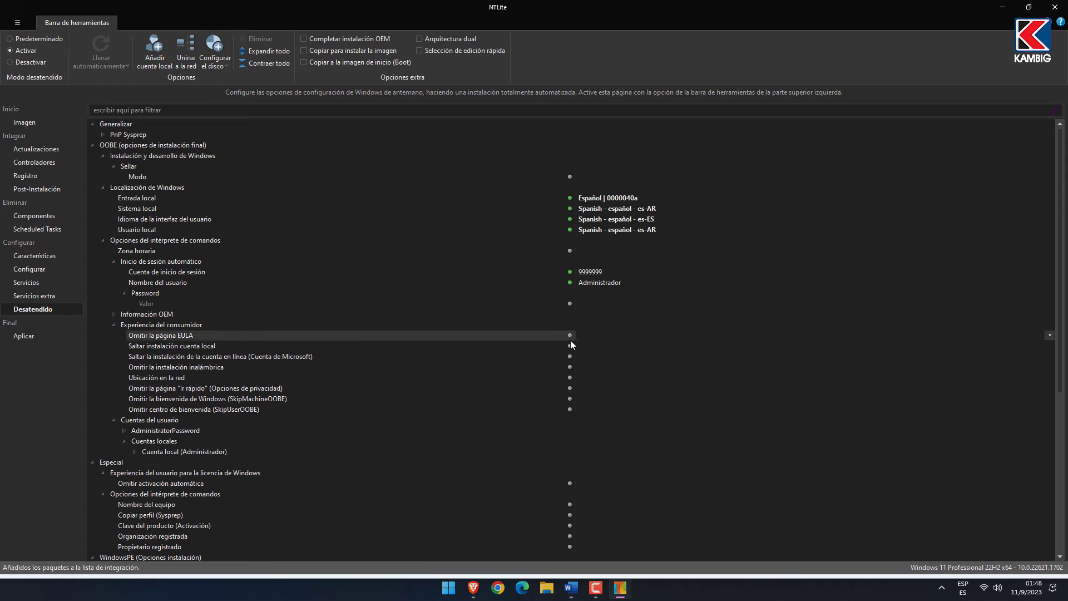
key(t)
click(300, 359)
key(t)
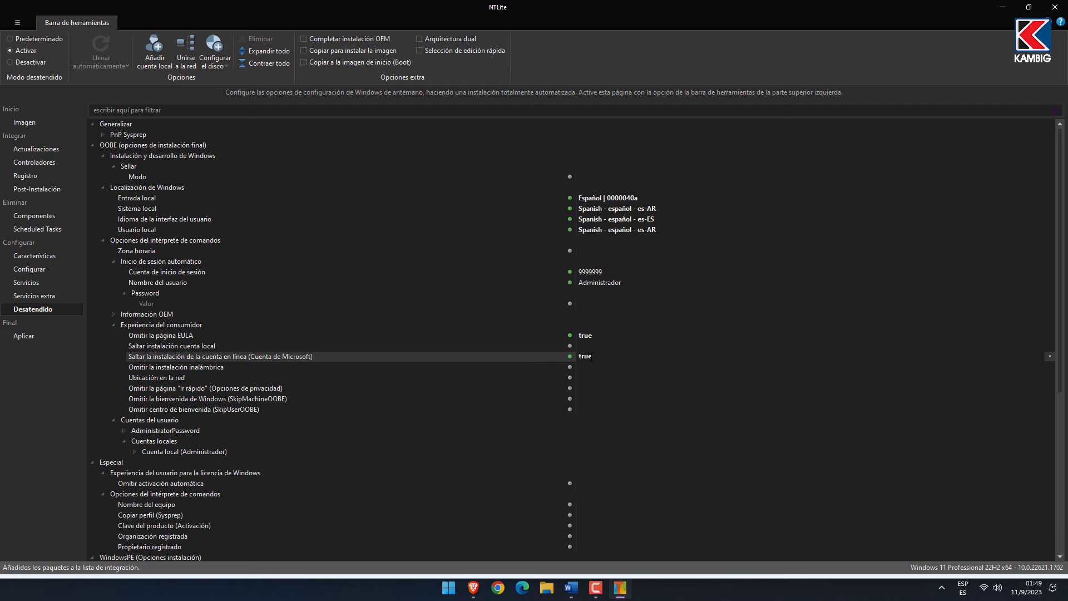
scroll(269, 370, down, 2)
click(245, 345)
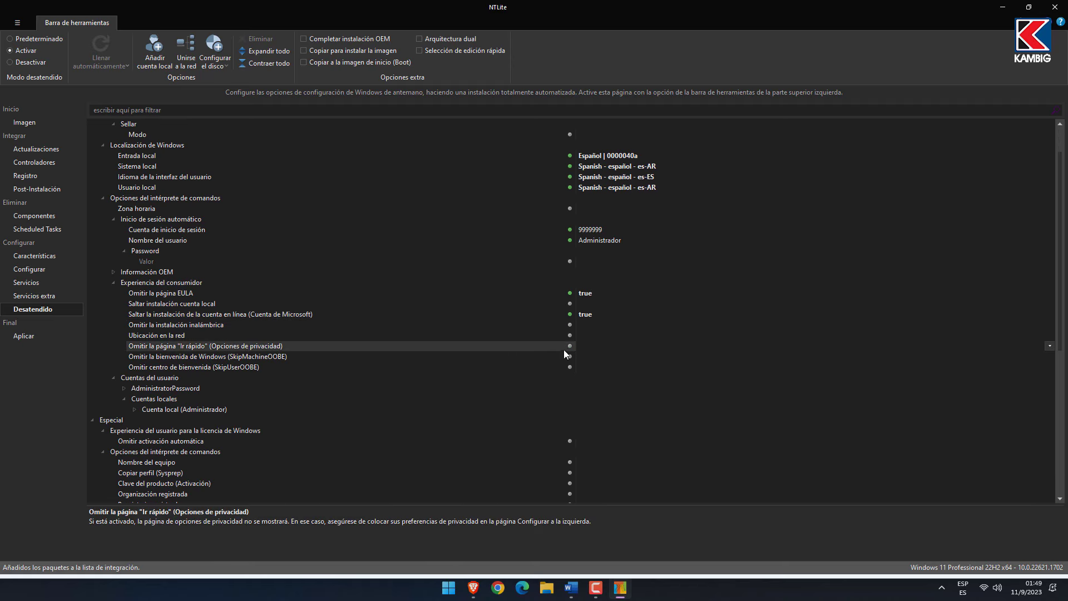
key(t)
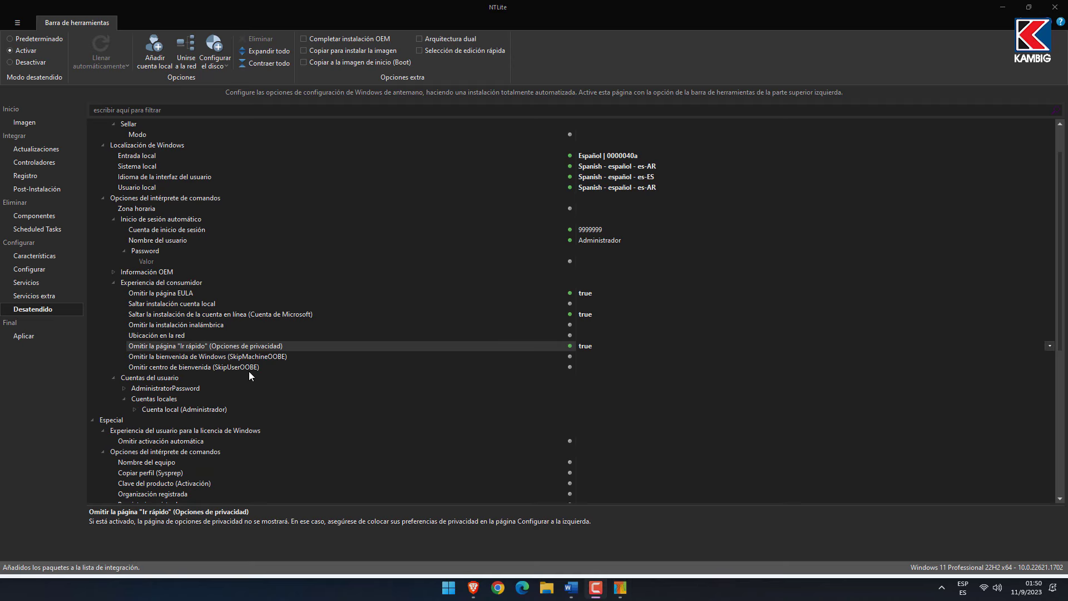
Set Nombre del equipo to KAMBIG in the Especial section.
scroll(249, 372, down, 1)
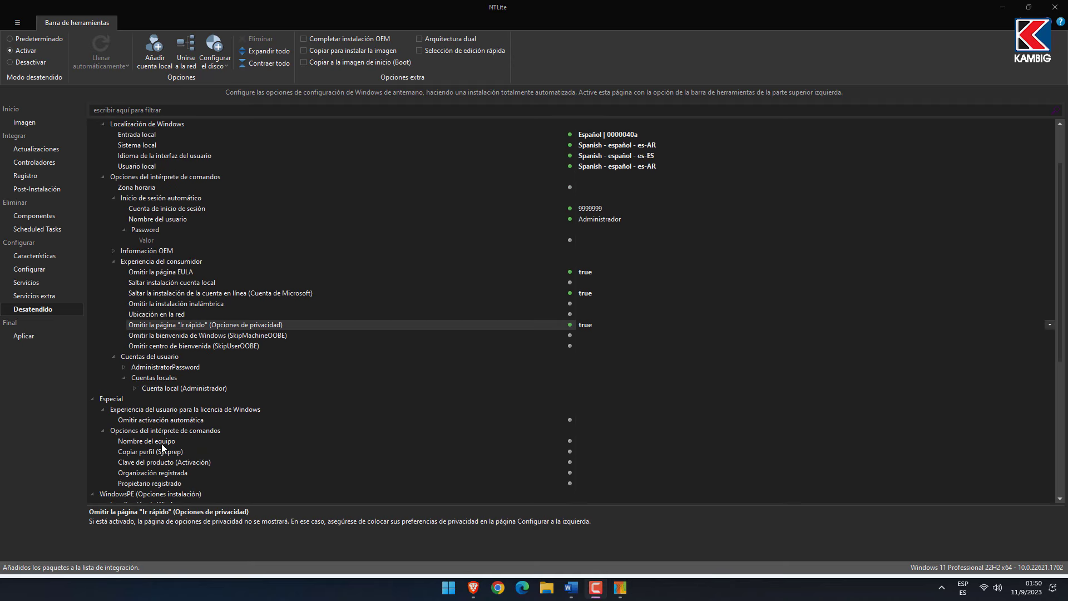
click(163, 442)
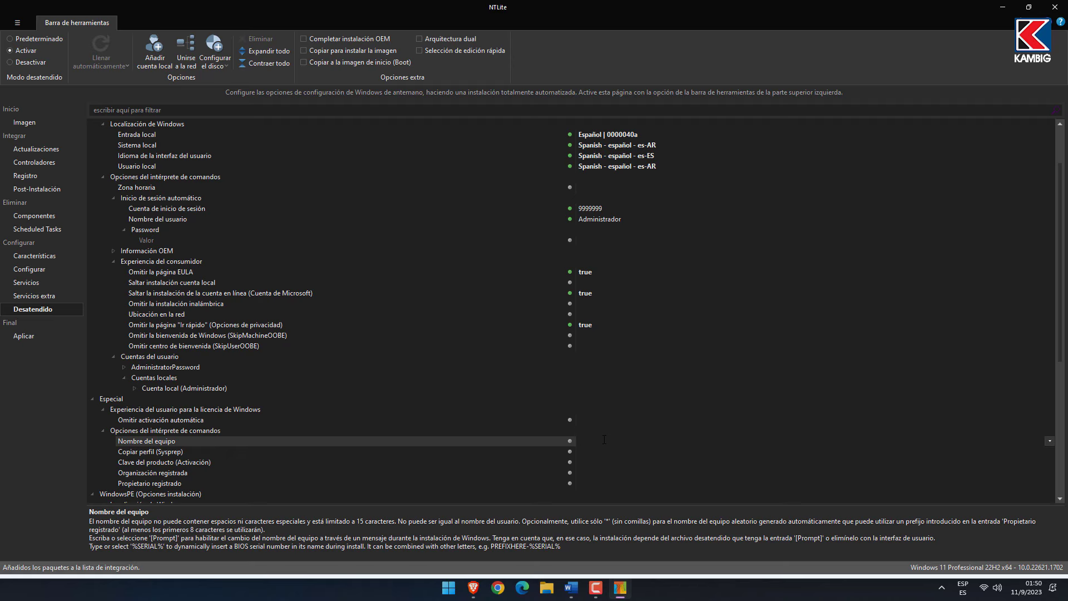
text(KAMBIG)
key(Return)
Set the Idioma de la interfaz del usuario in the WindowsPE localization to Spanish - español - es-ES.
scroll(492, 410, down, 4)
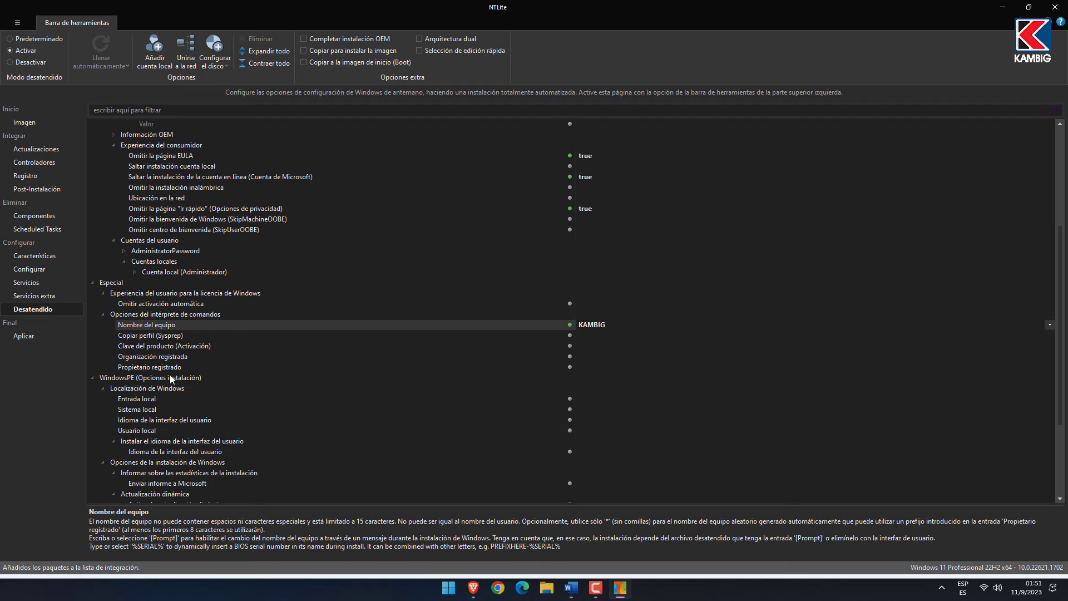
scroll(172, 379, down, 1)
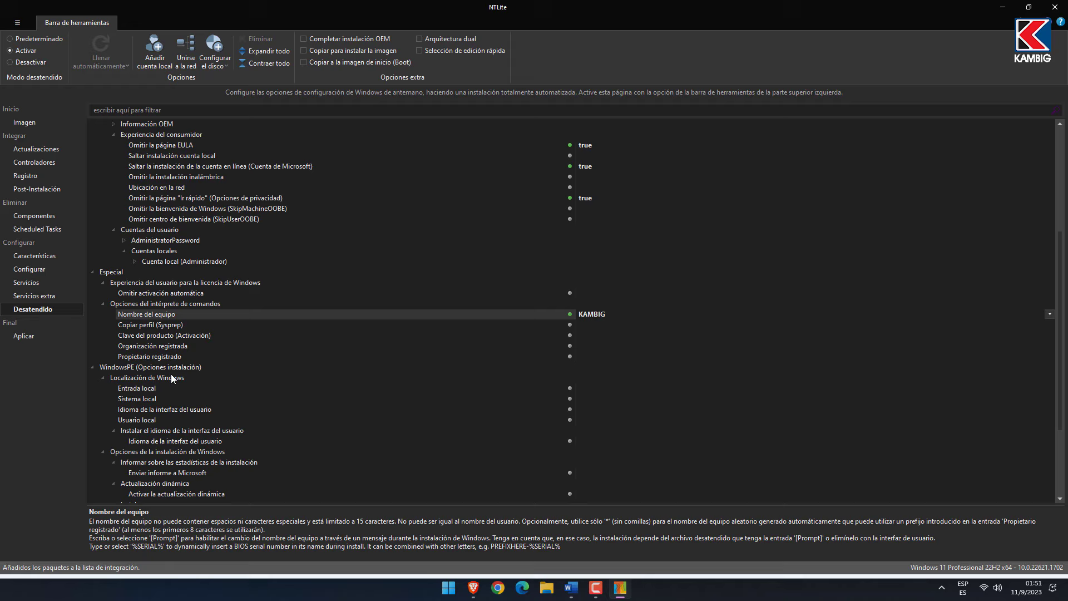
click(229, 410)
double_click(600, 411)
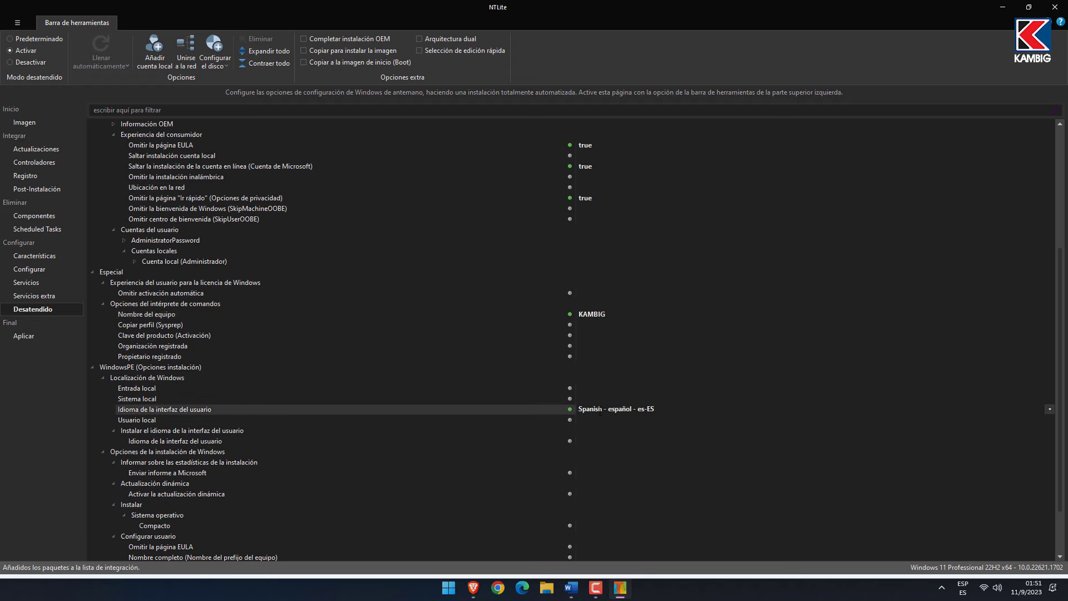
Set Enviar informe a Microsoft to false in the WindowsPE installation options.
scroll(227, 415, down, 1)
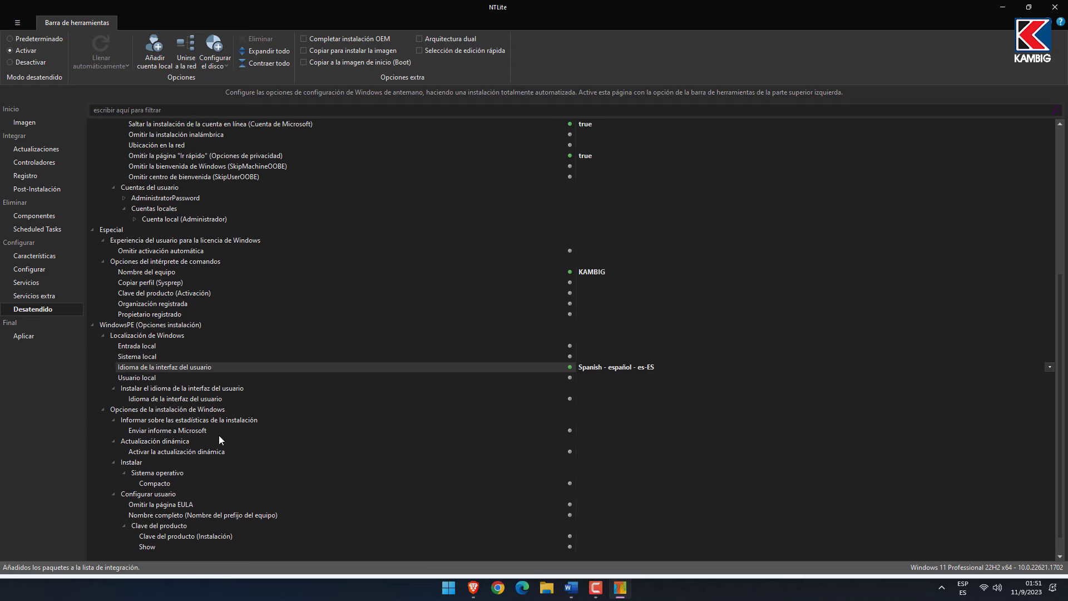
click(216, 432)
click(594, 429)
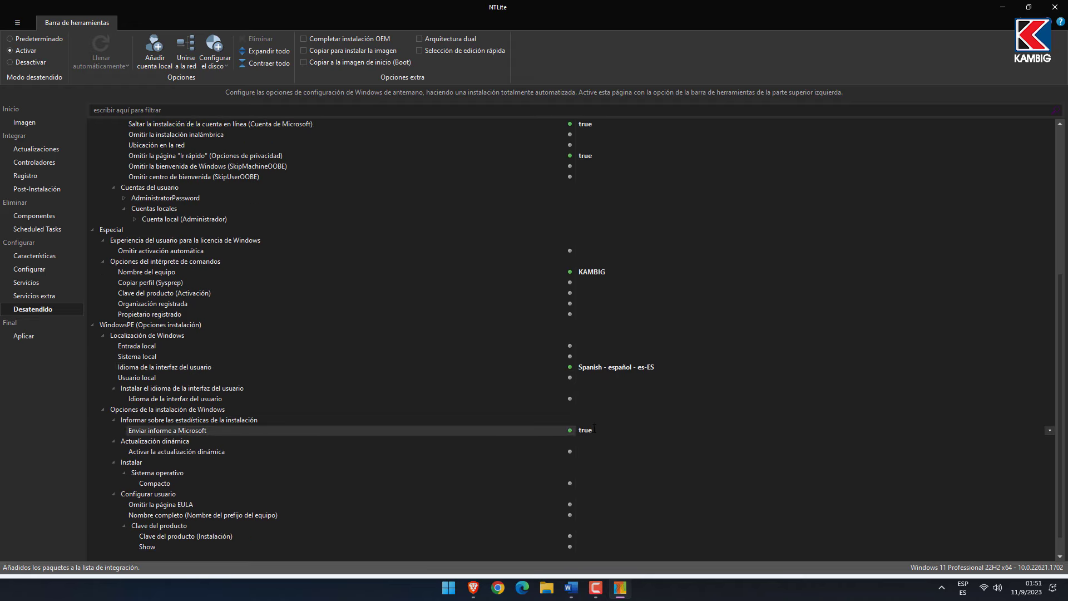
click(594, 429)
Configure Omitir la página EULA under Configurar usuario so that WindowsPE setup skips the licence page.
scroll(420, 423, down, 1)
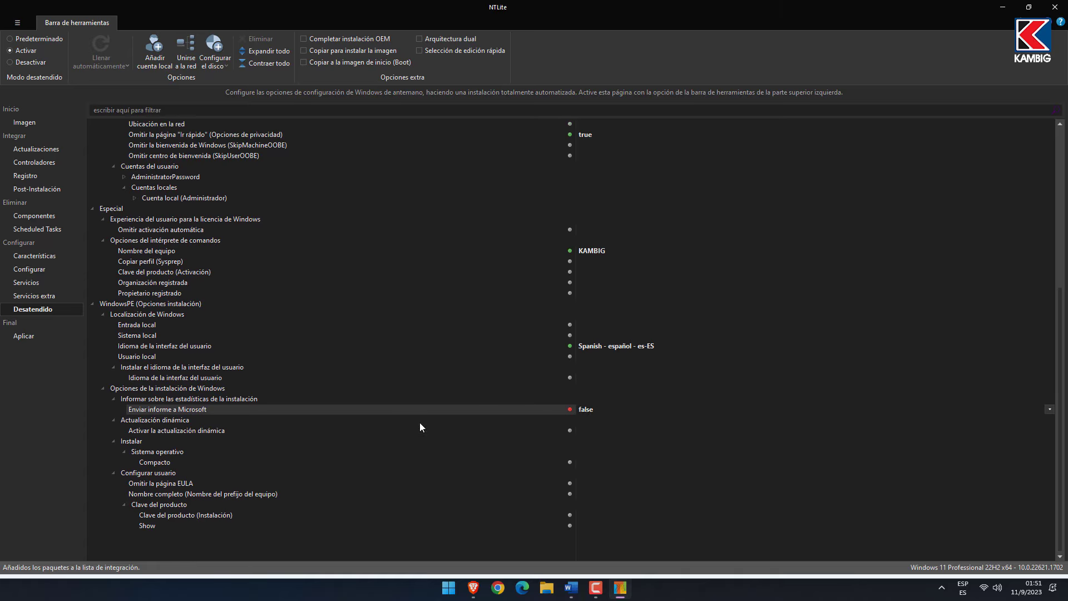
click(170, 483)
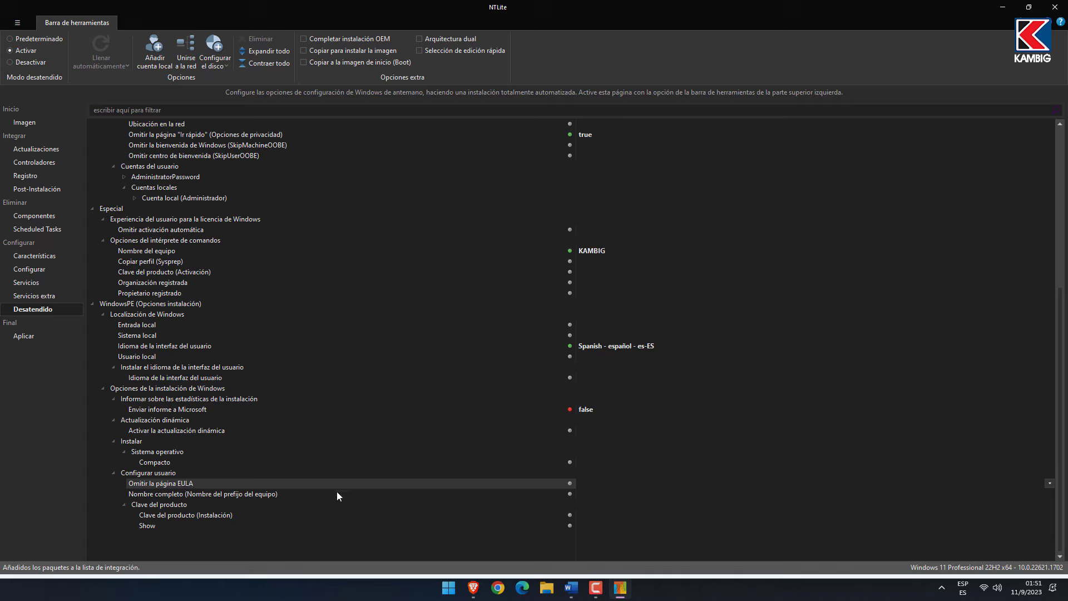
click(585, 483)
Set the final save mode to Guardar la imagen y recortar las ediciones, and review the editions to remove and the pending tasks.
click(29, 336)
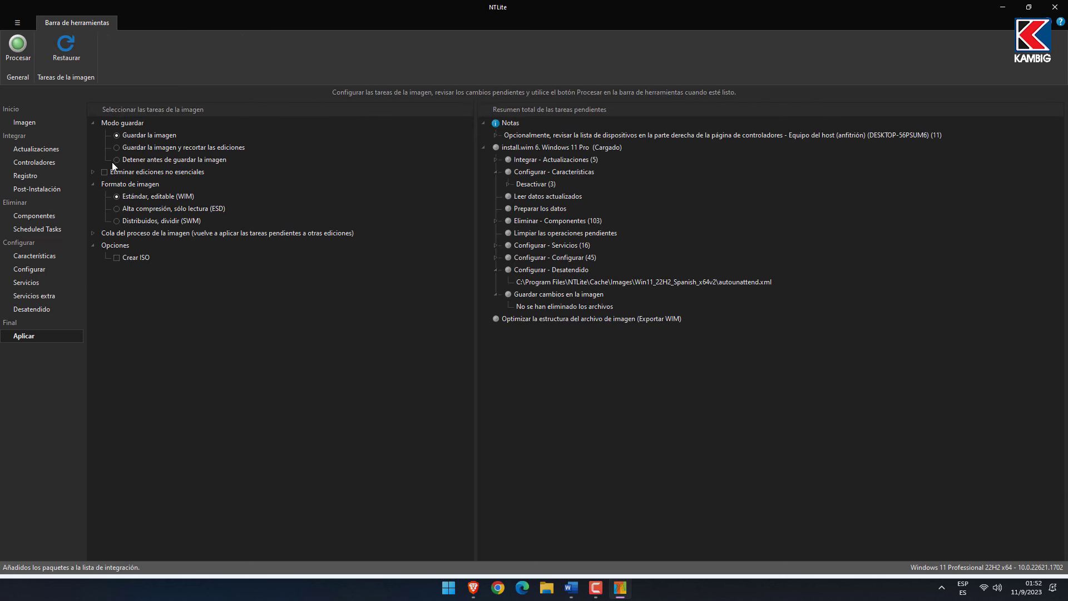
click(117, 148)
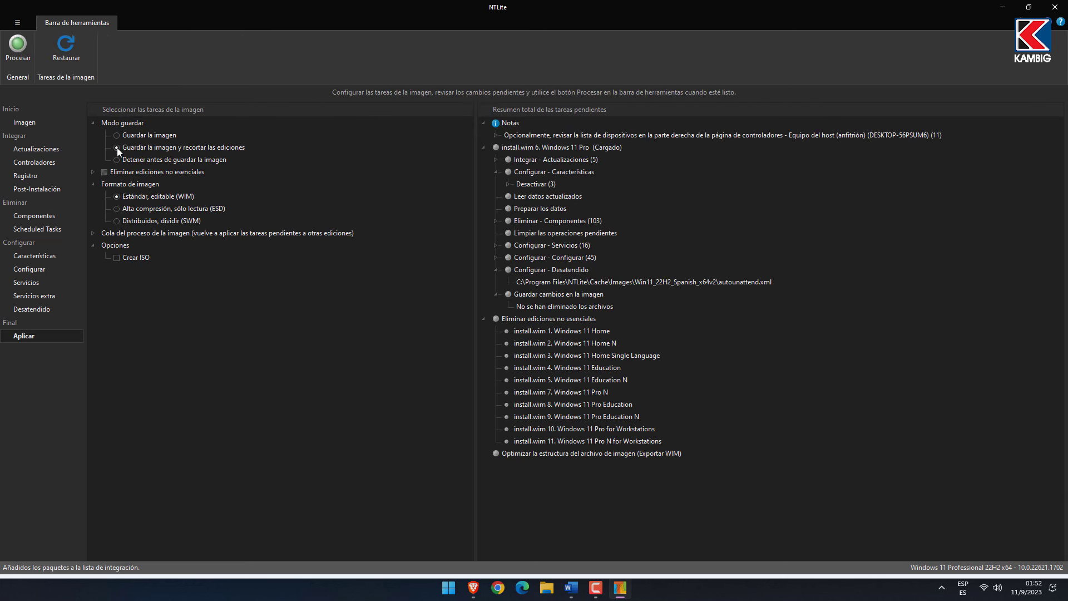
click(93, 172)
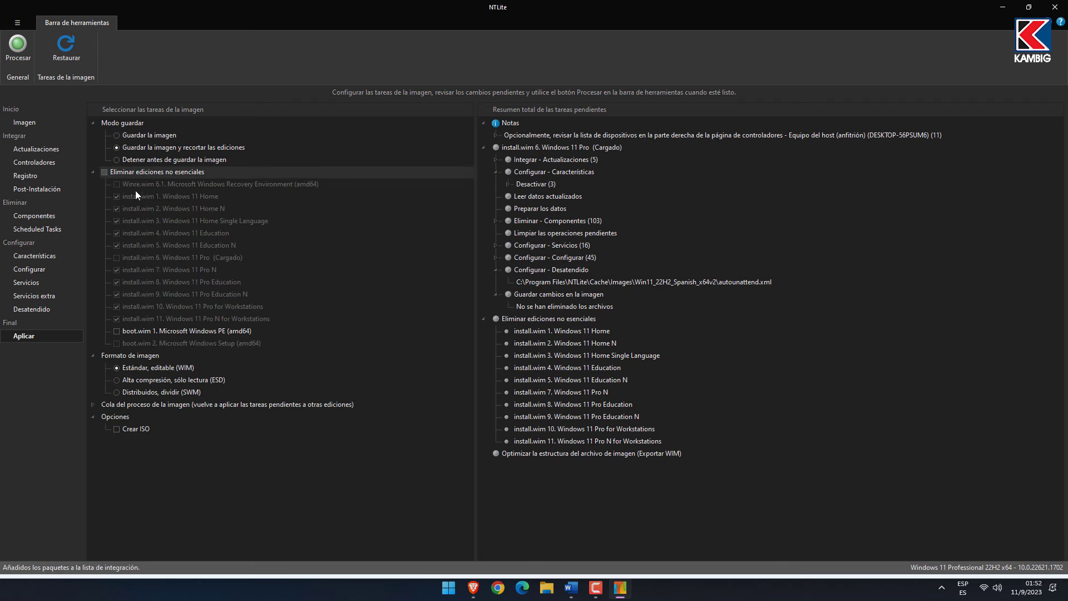
click(94, 173)
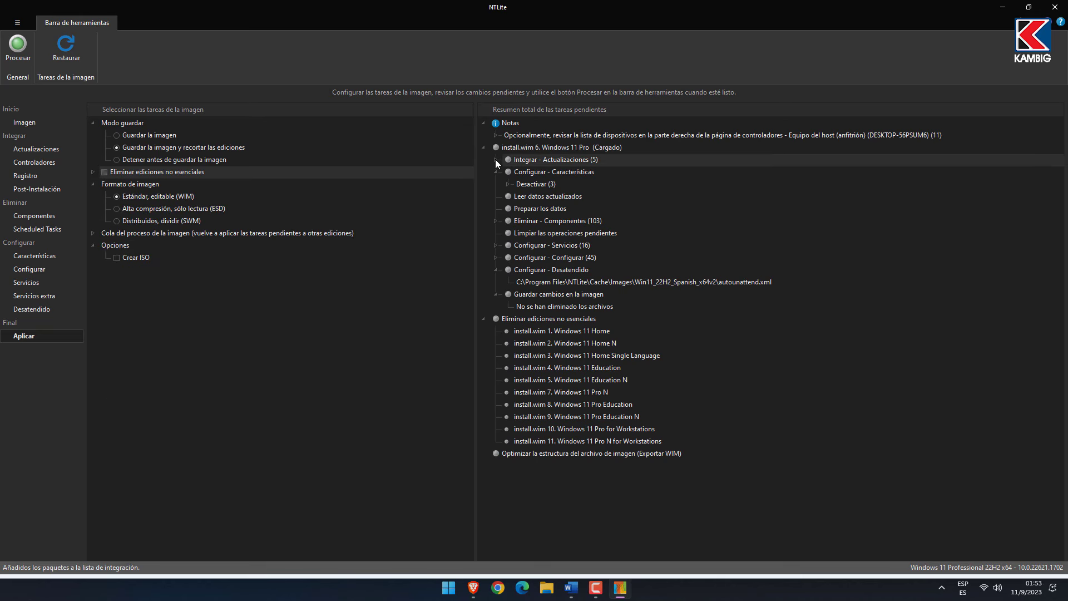
click(507, 184)
click(496, 222)
click(495, 221)
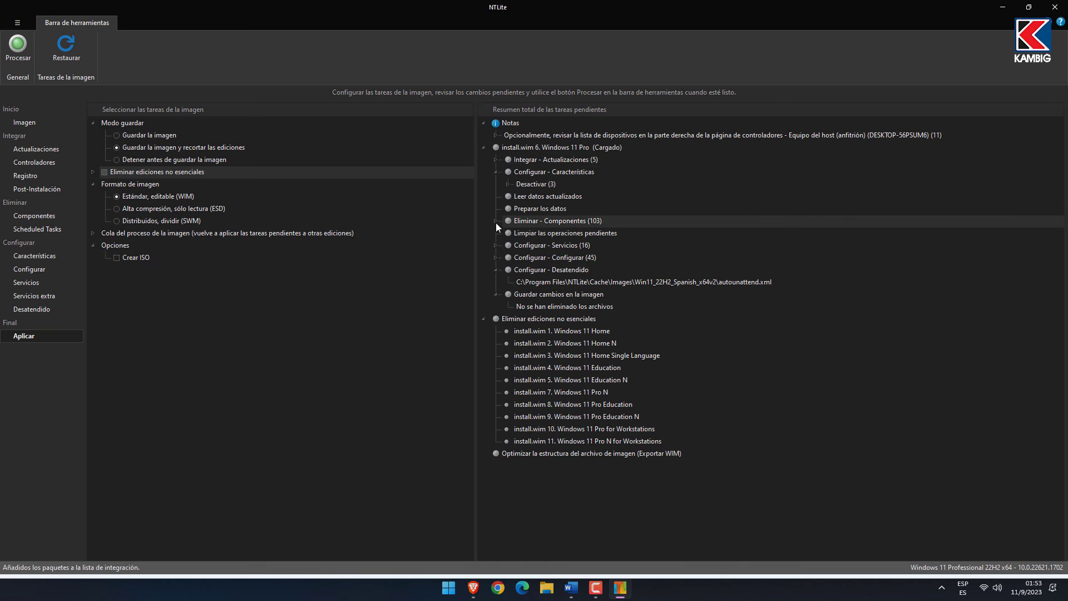
Enable ISO creation, saving it to the desktop as Windows_11_Ligero_KAMBIG.iso with the label KAMBIG.
click(116, 257)
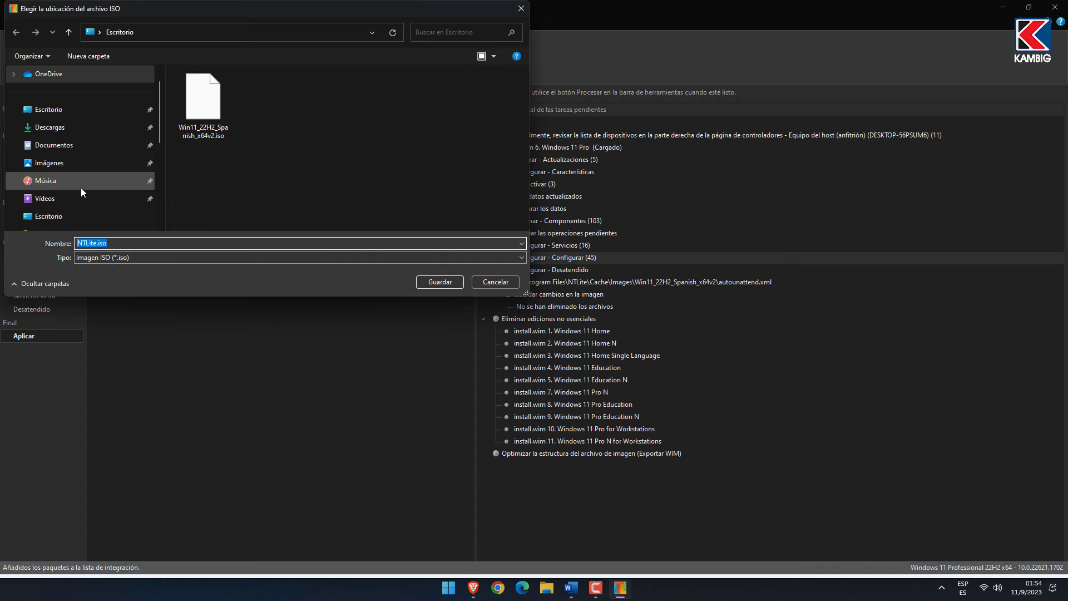
text(Windows_11_Ligero_KAMBIG)
click(437, 282)
text(KAMBIG)
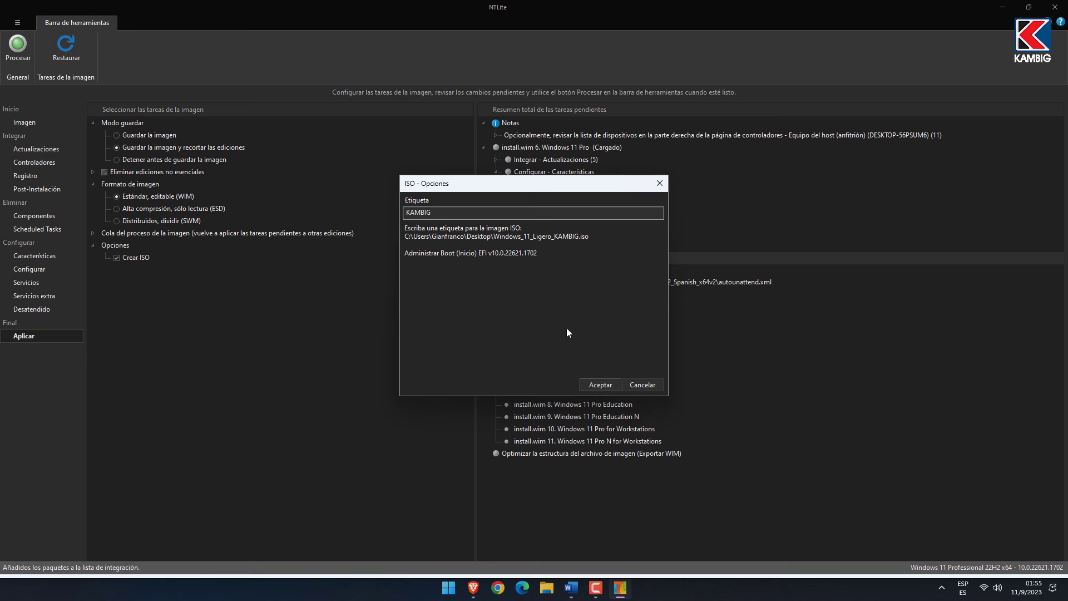
click(612, 383)
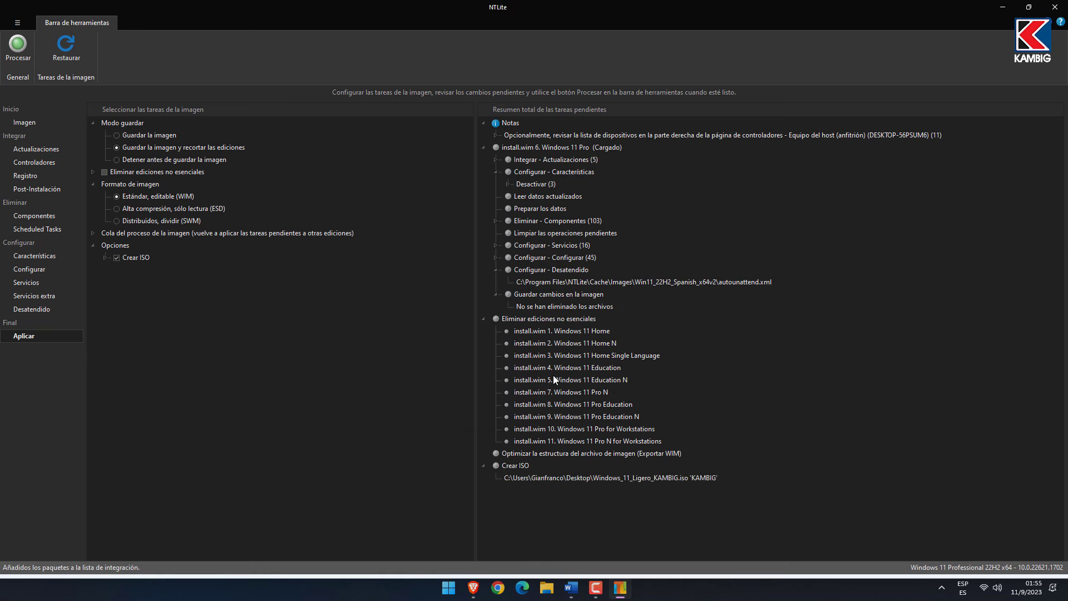
Start processing the image and confirm applying all pending changes.
click(17, 49)
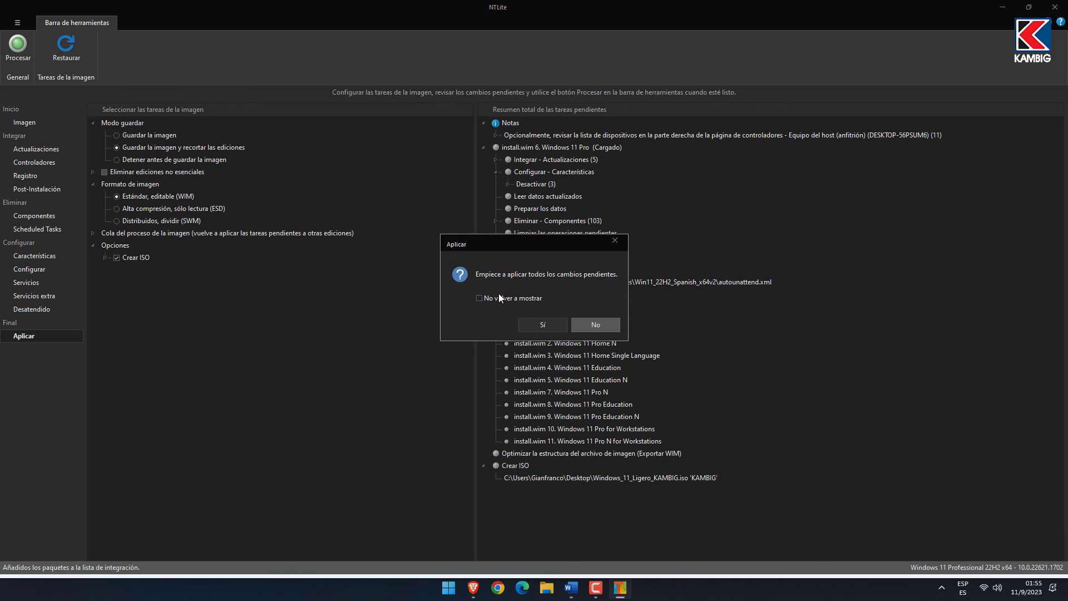
click(542, 325)
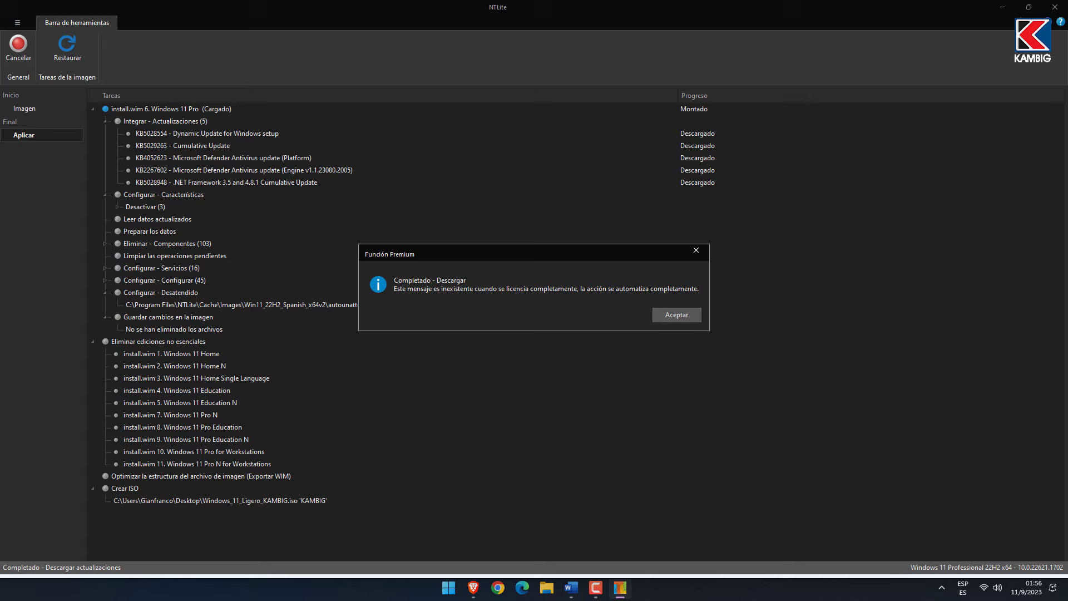
Acknowledge the download, parallel extraction and completion notices so that the image processing runs through to the finished ISO.
click(678, 316)
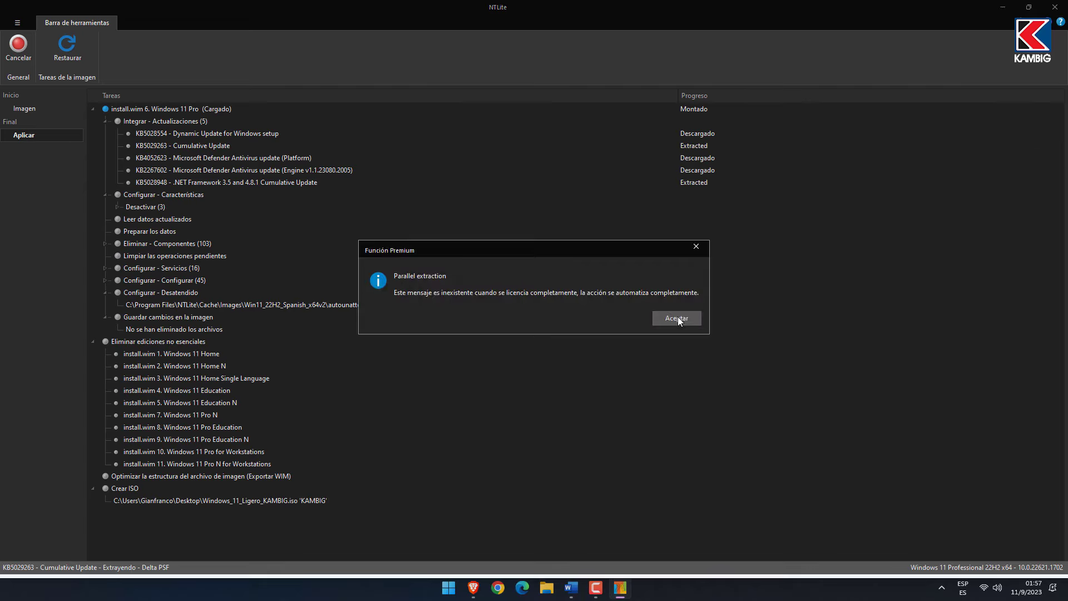
click(678, 318)
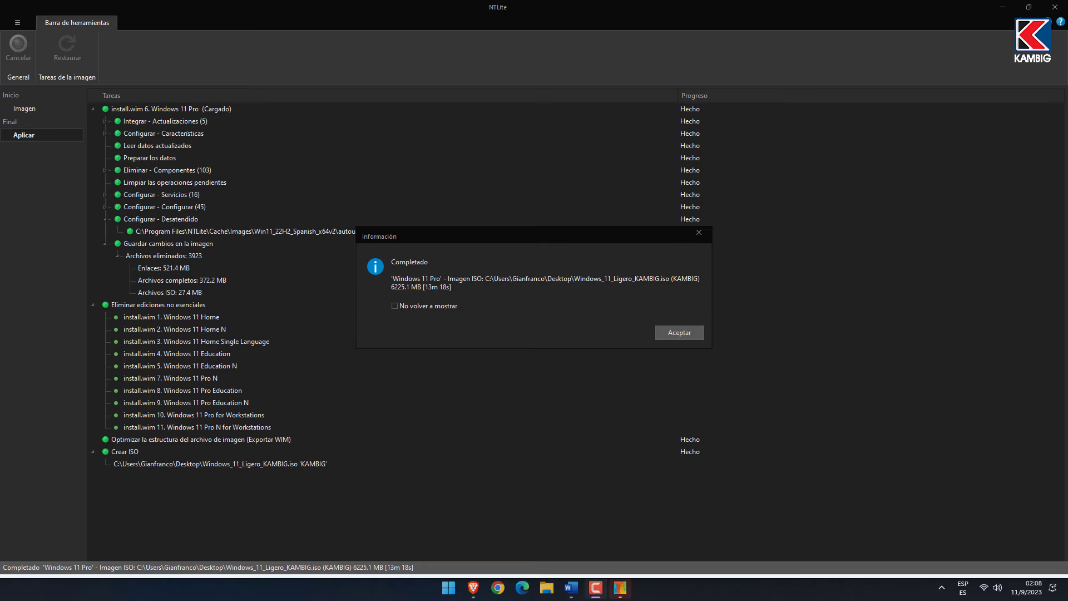
click(684, 335)
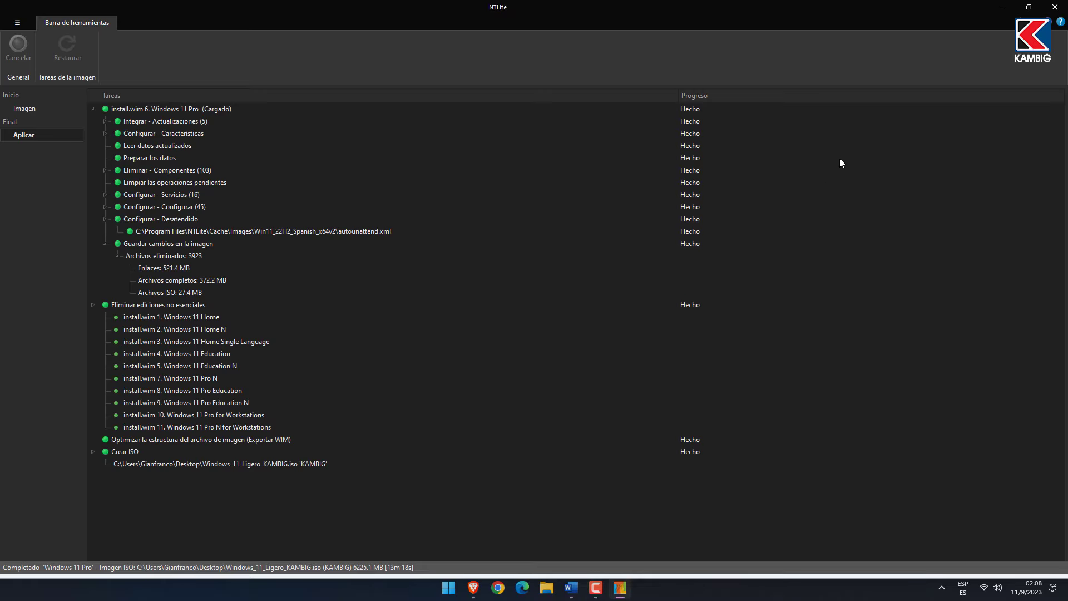
Check the generated Windows_11_Ligero_KAMBIG.iso on the desktop and close NTLite.
click(1000, 8)
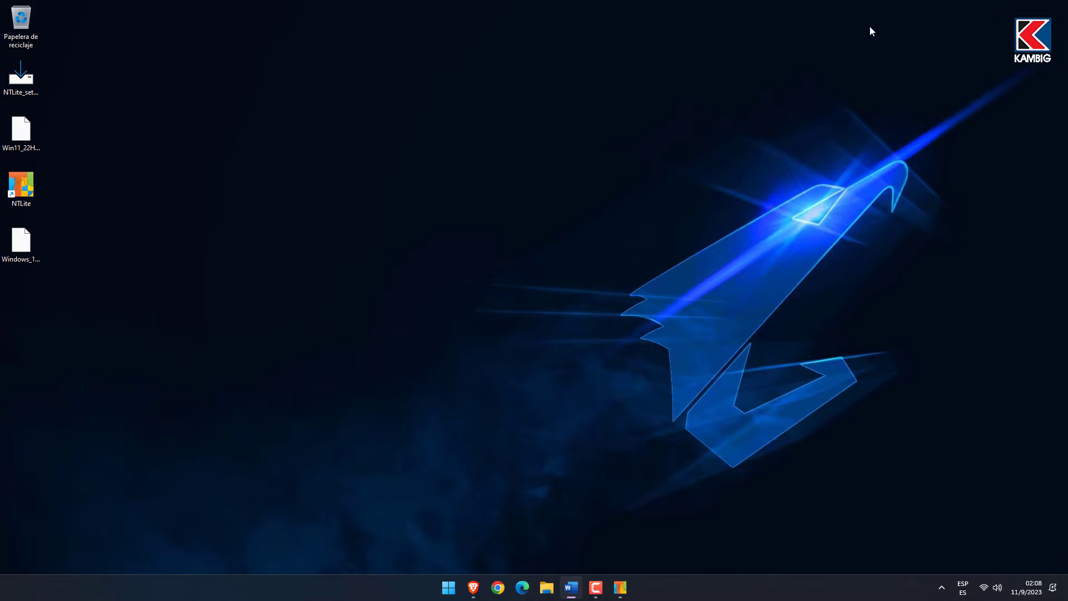
mouse_move(29, 269)
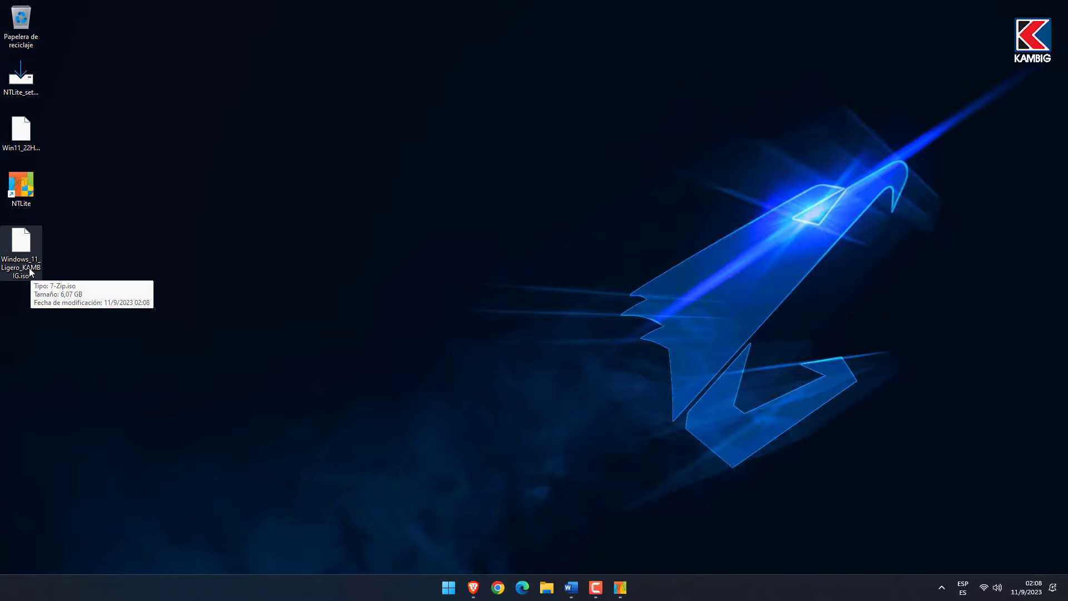
click(620, 587)
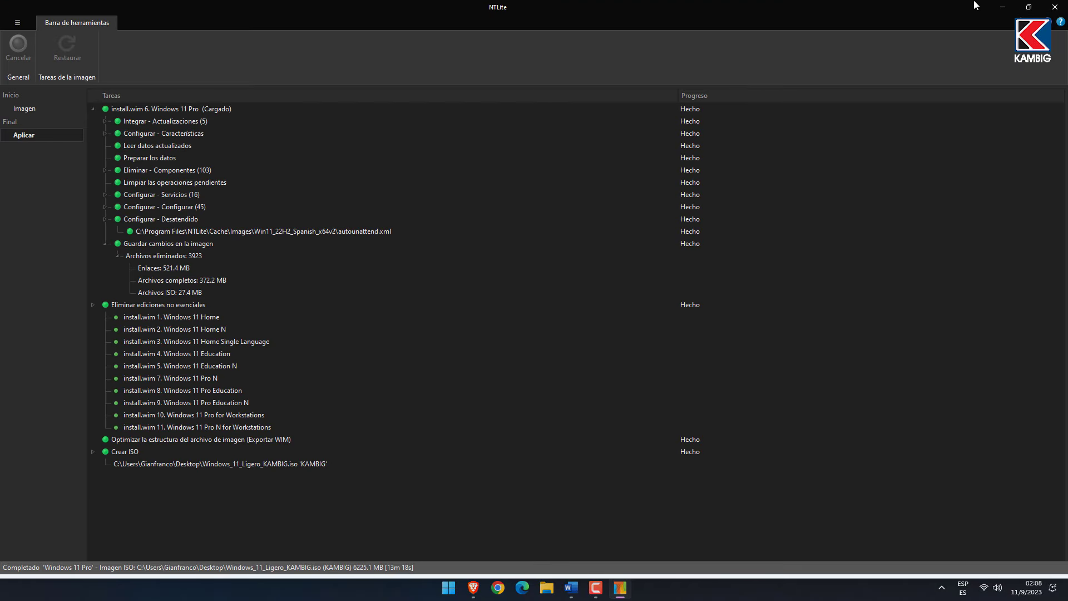
click(1054, 7)
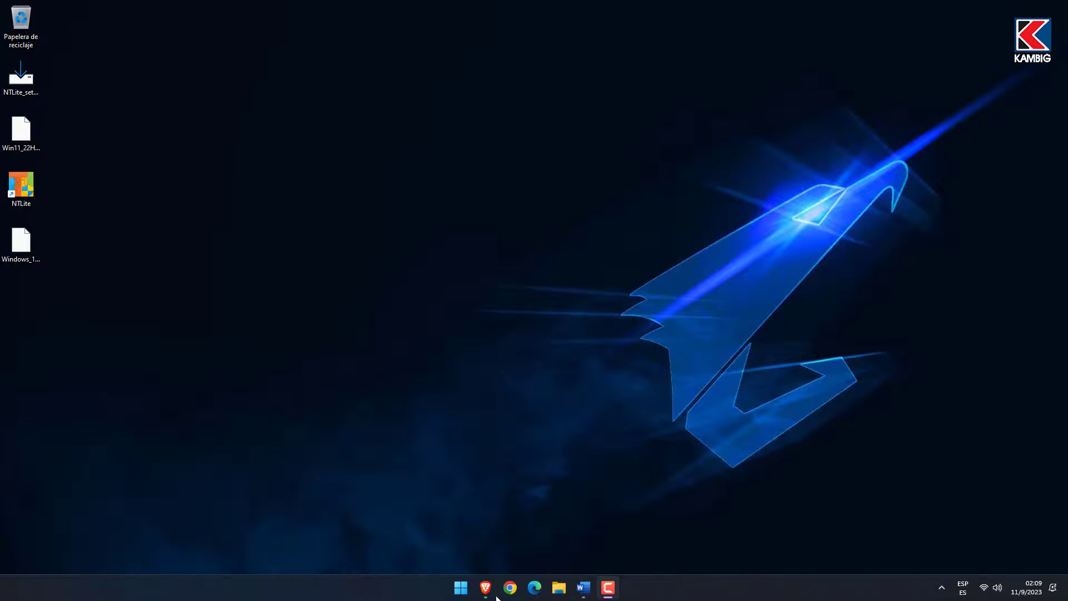
Switch to the Brave browser, search for VENTOY in a new tab and open the downloads page of the official Ventoy site.
click(486, 589)
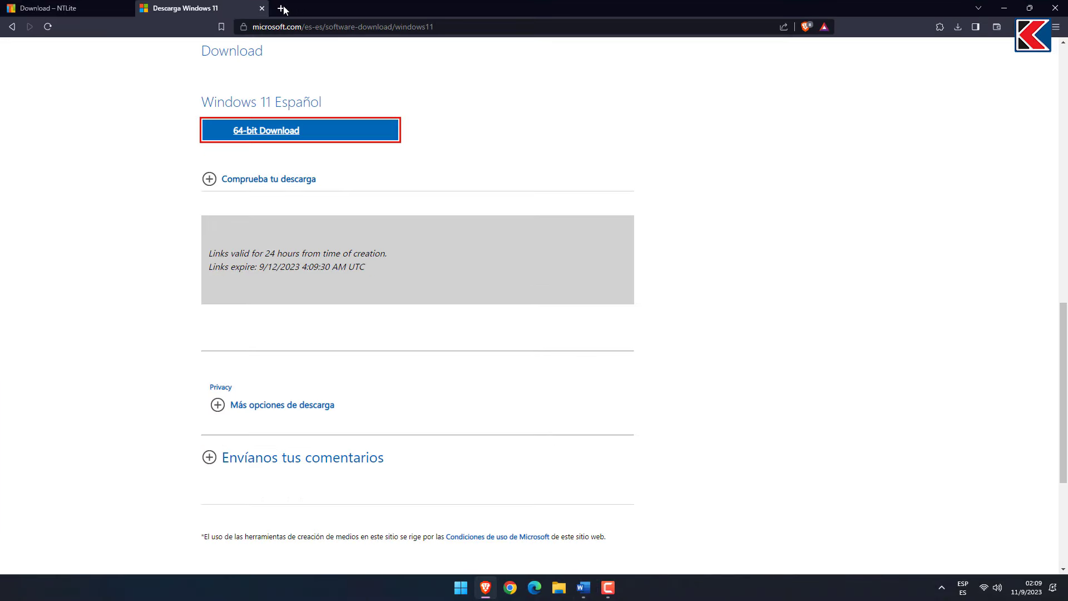
click(282, 8)
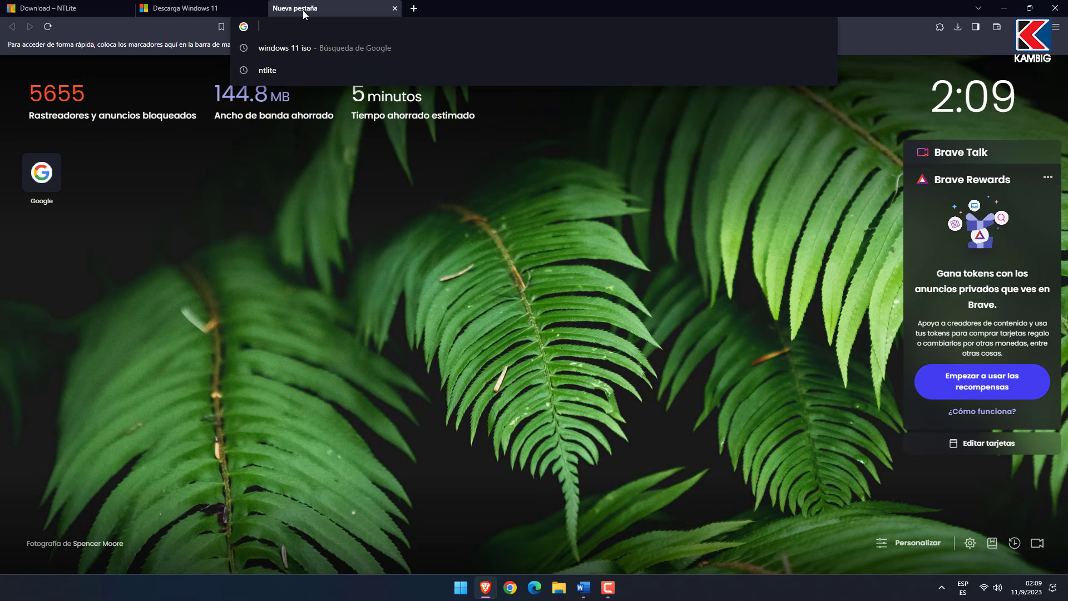
text(VENTOY)
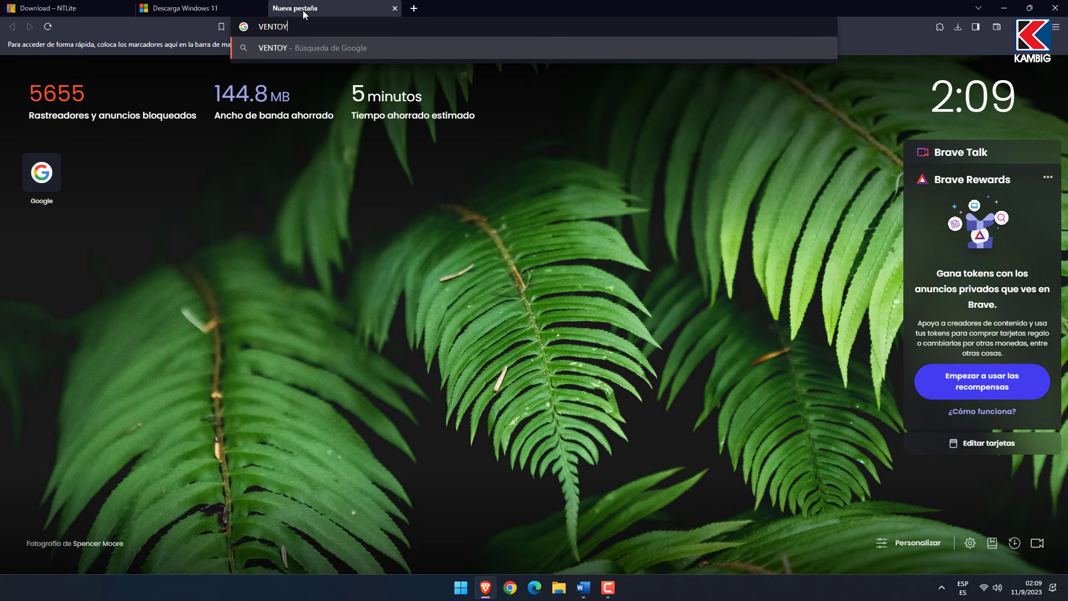
key(Return)
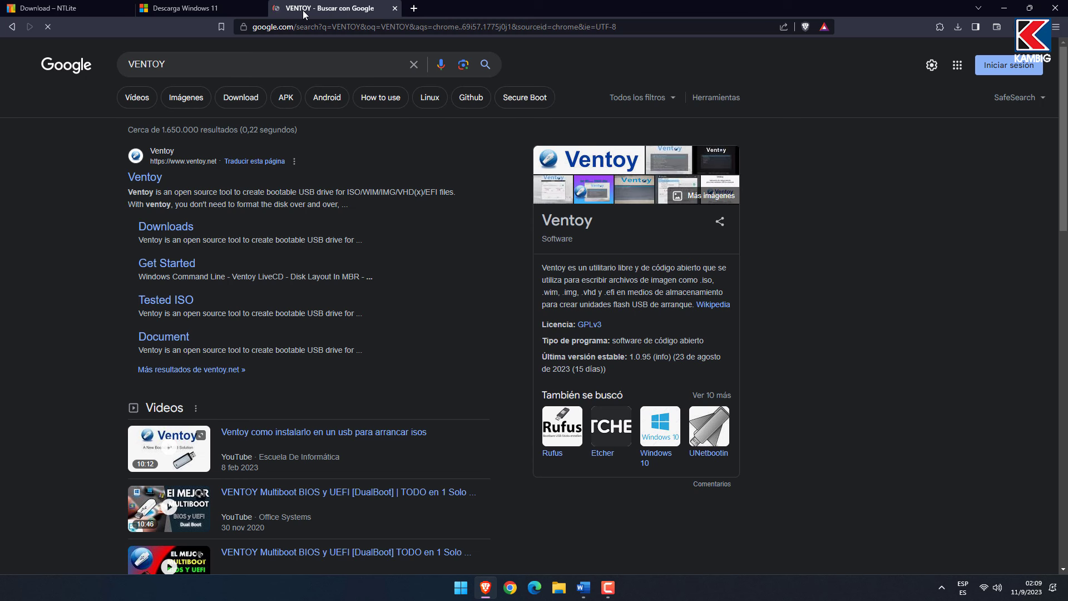
click(142, 178)
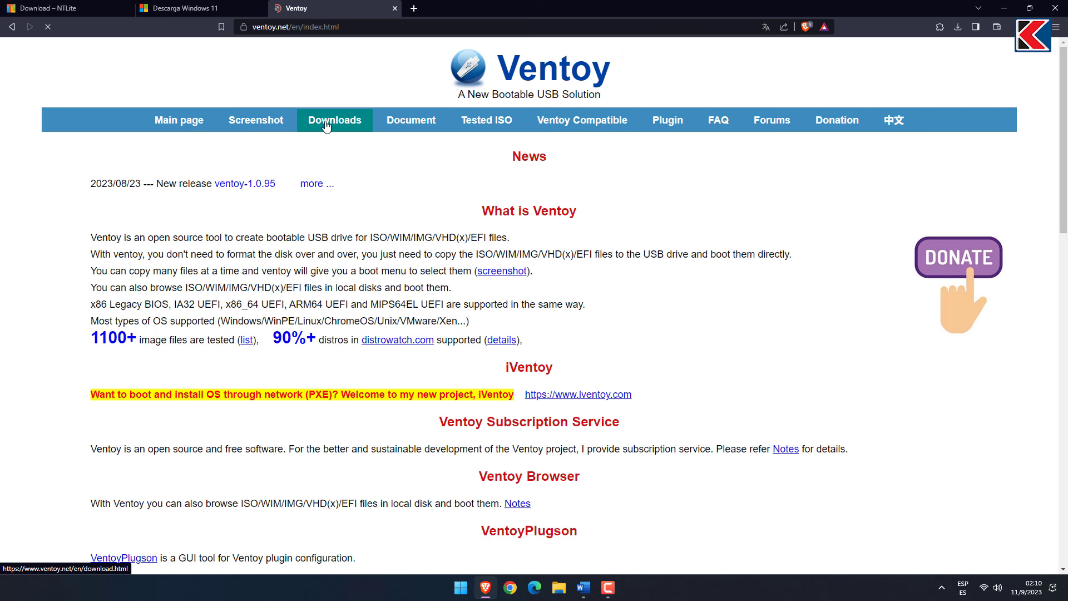
click(327, 123)
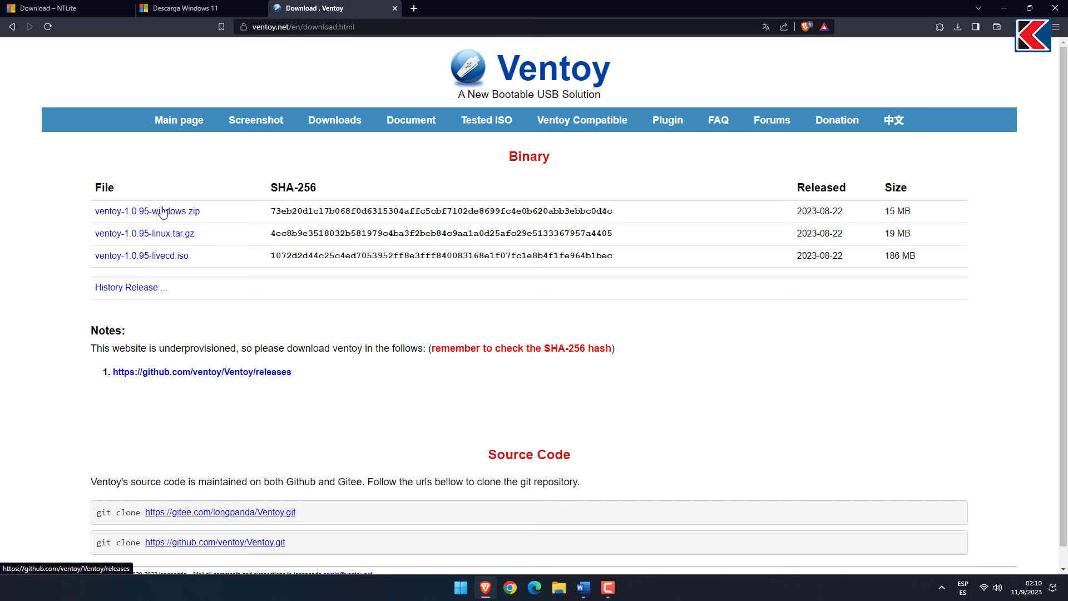
Download ventoy-1.0.95-windows.zip from the Ventoy GitHub releases to the desktop and close the browser with all its tabs.
click(188, 213)
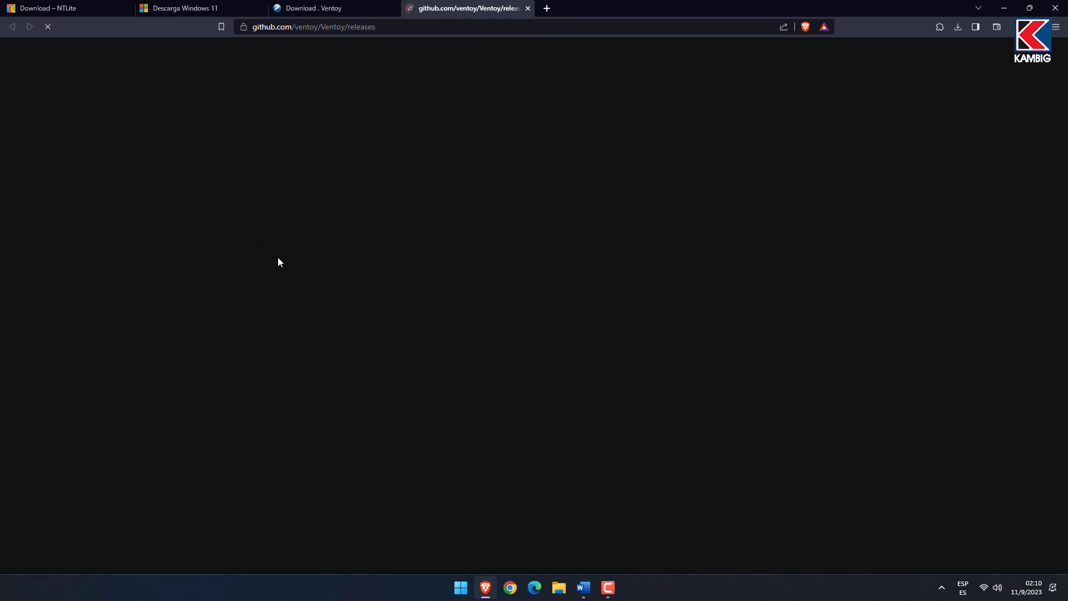
scroll(274, 264, down, 3)
scroll(274, 266, down, 3)
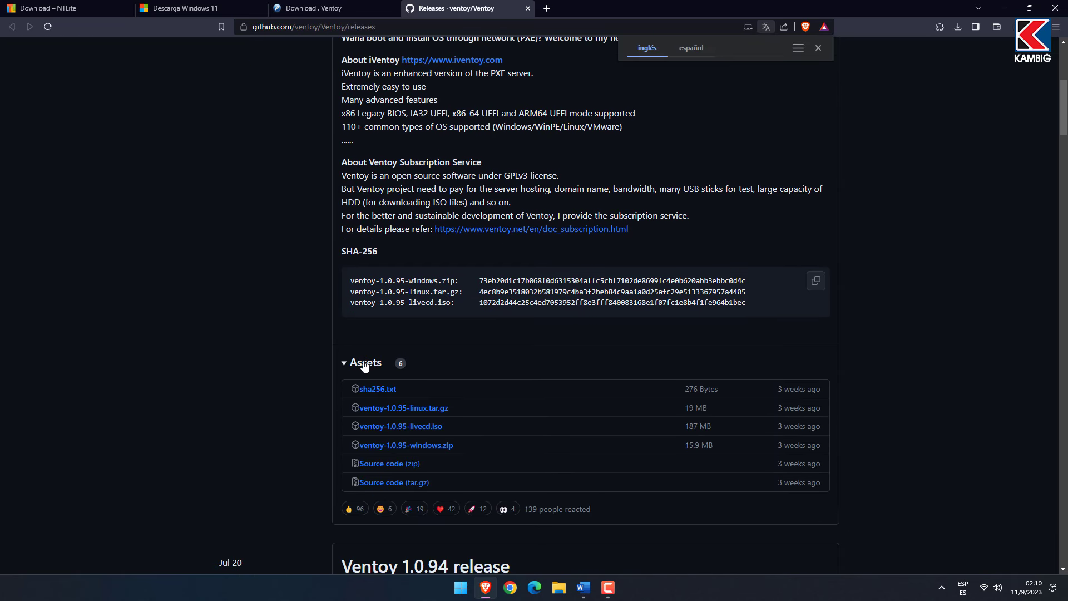
scroll(382, 378, down, 1)
click(448, 392)
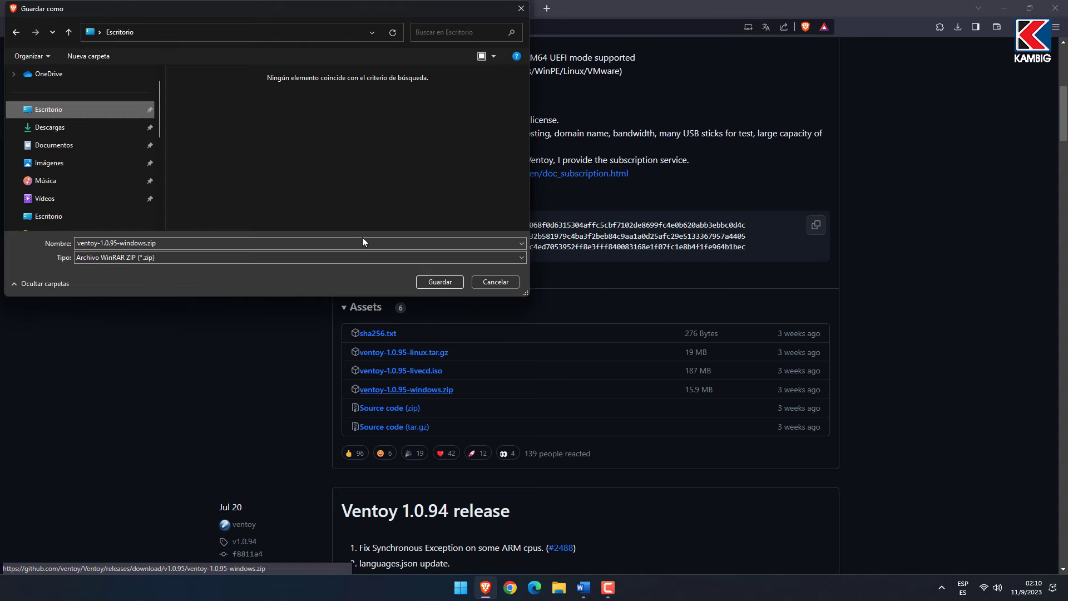
click(425, 278)
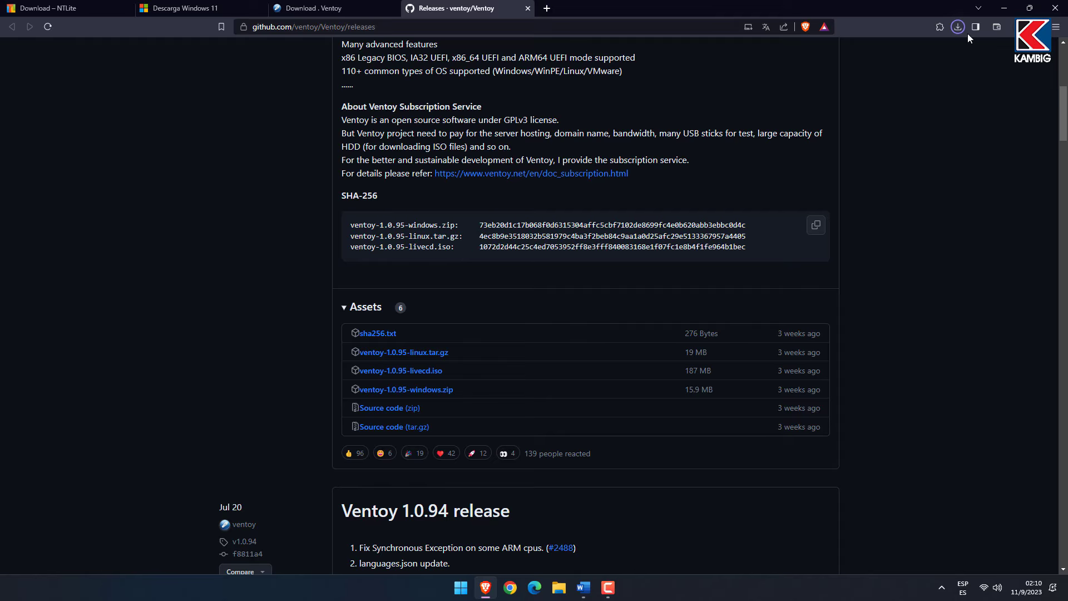
click(1055, 8)
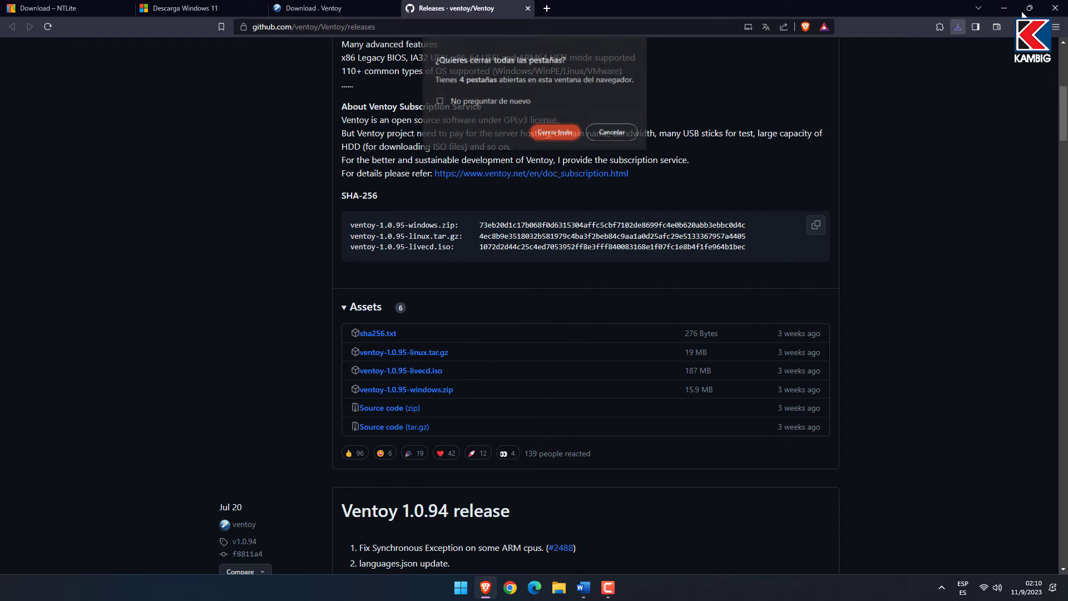
click(559, 131)
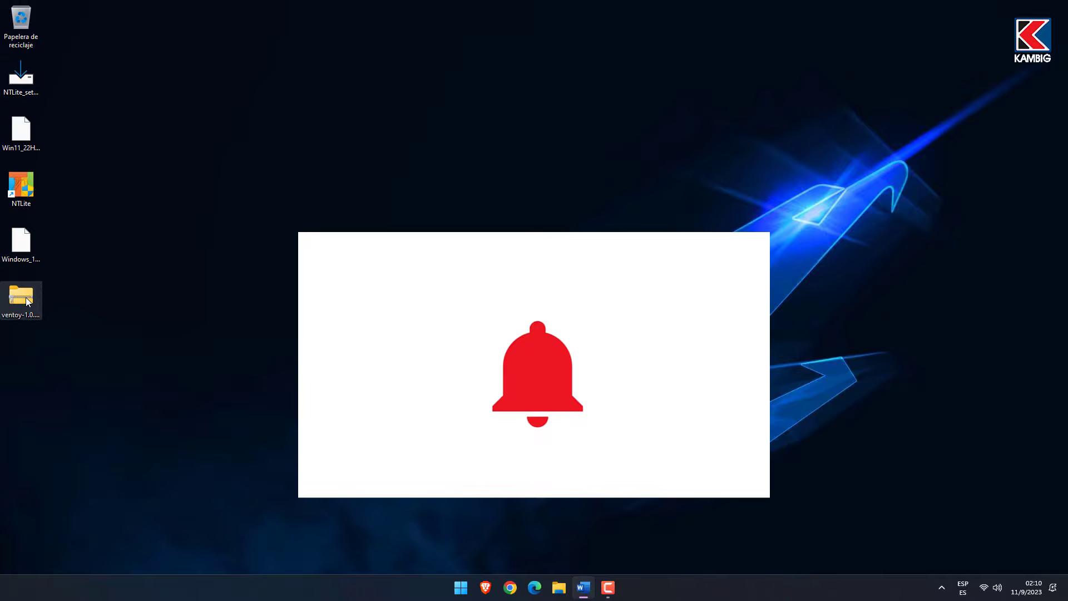
Extract the whole Ventoy archive on the desktop and launch Ventoy2Disk.exe from the extracted ventoy-1.0.95 folder.
right_click(26, 299)
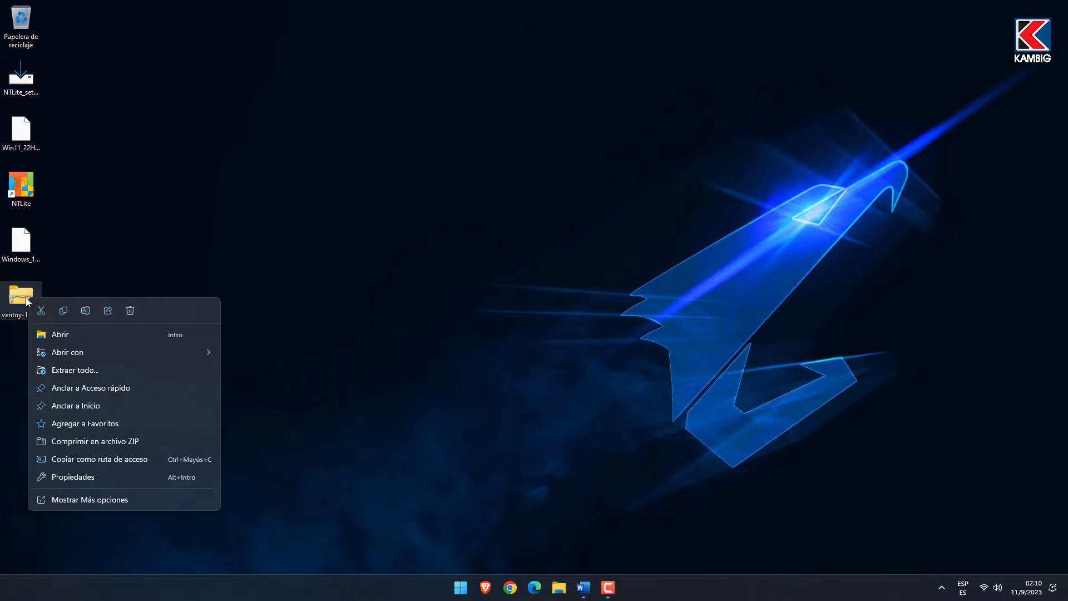
click(89, 369)
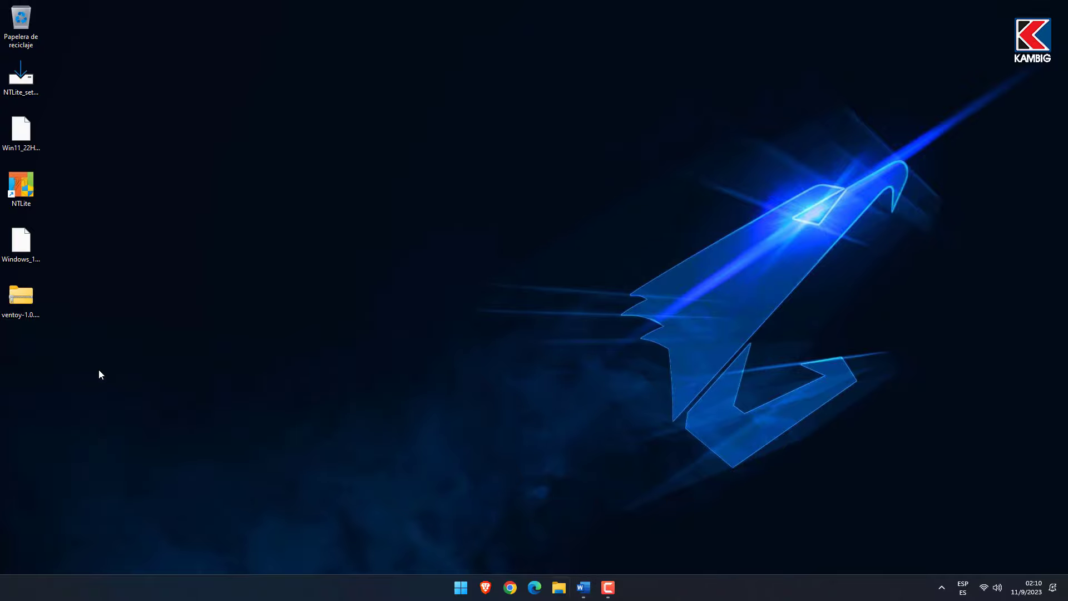
click(623, 400)
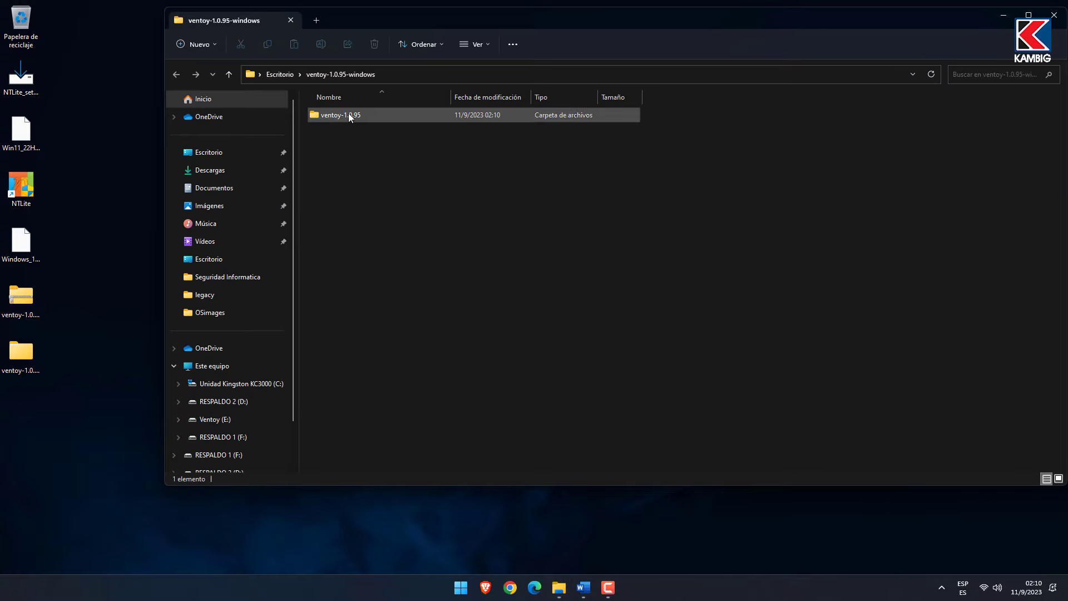
double_click(347, 119)
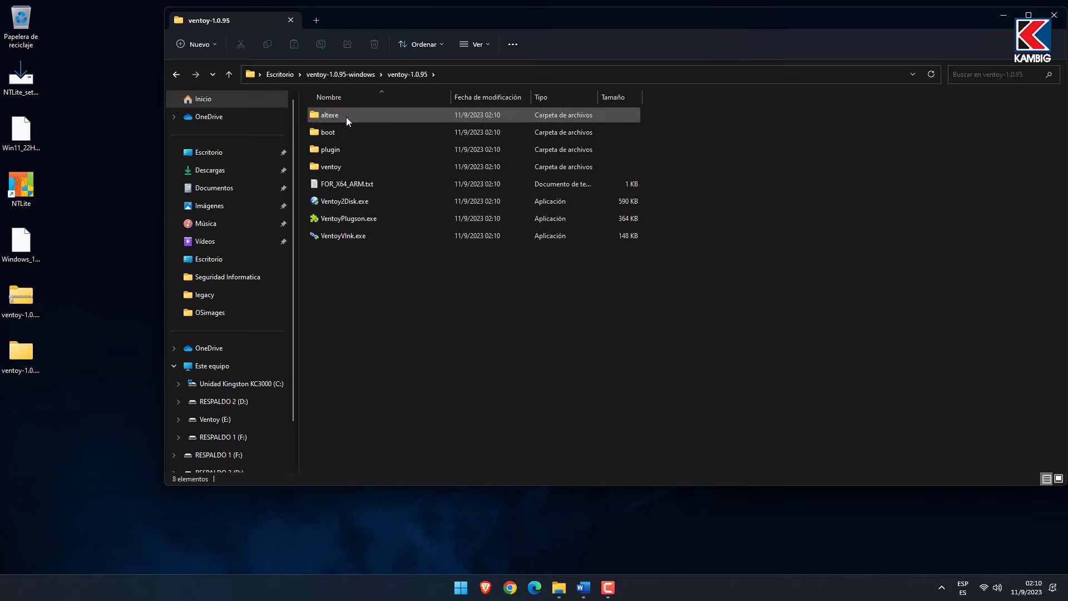
double_click(357, 203)
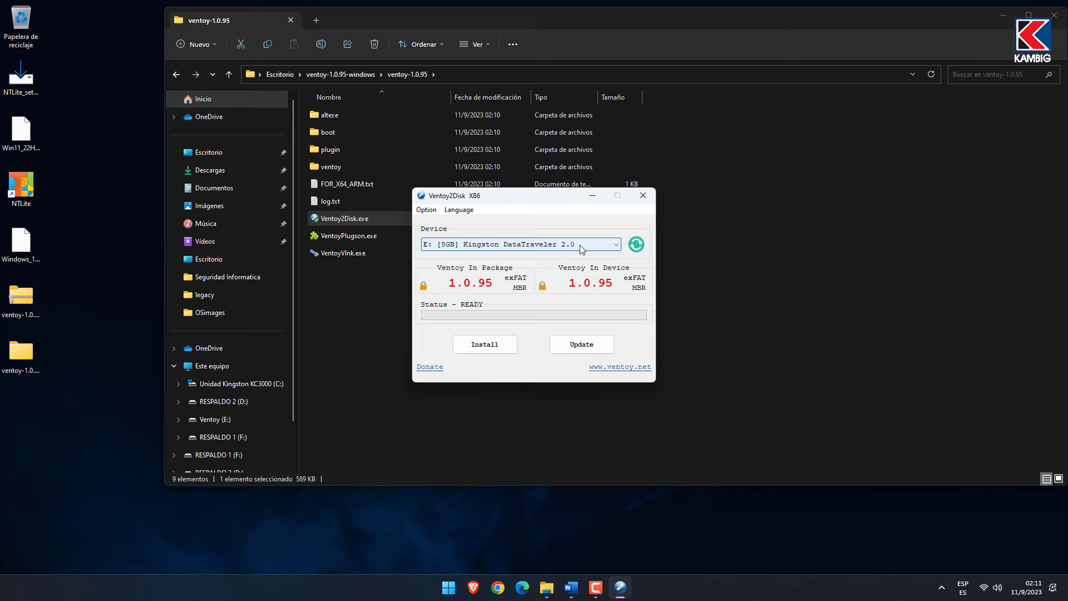
Install Ventoy on the 8 GB Kingston DataTraveler, confirming the formatting with YES, and copy the Windows_11_Ligero_KAMBIG ISO to the Ventoy drive.
click(493, 350)
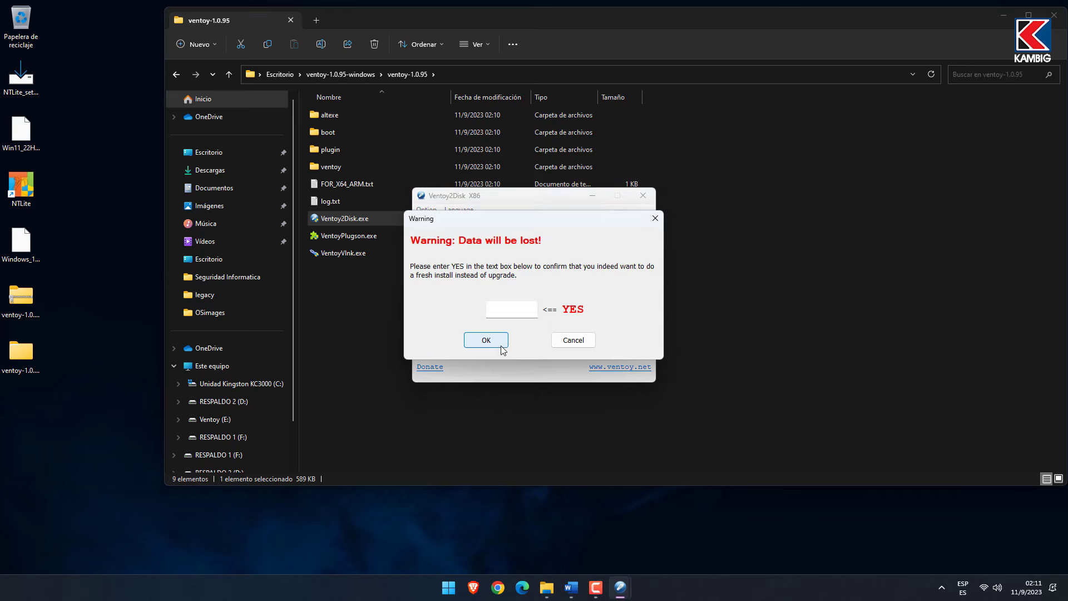
click(516, 310)
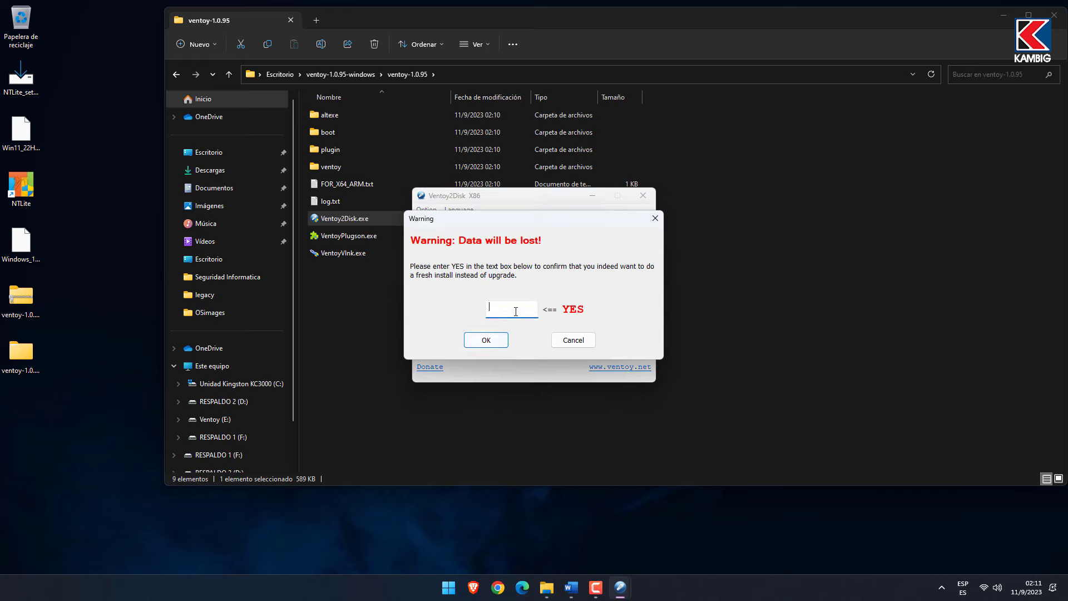
text(YES)
key(Return)
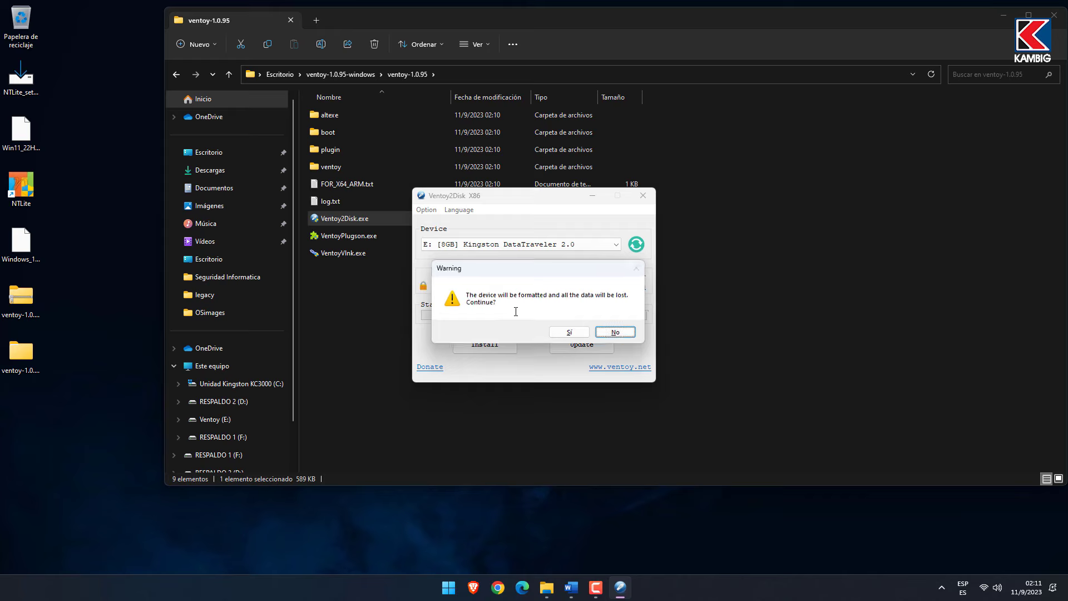
click(569, 334)
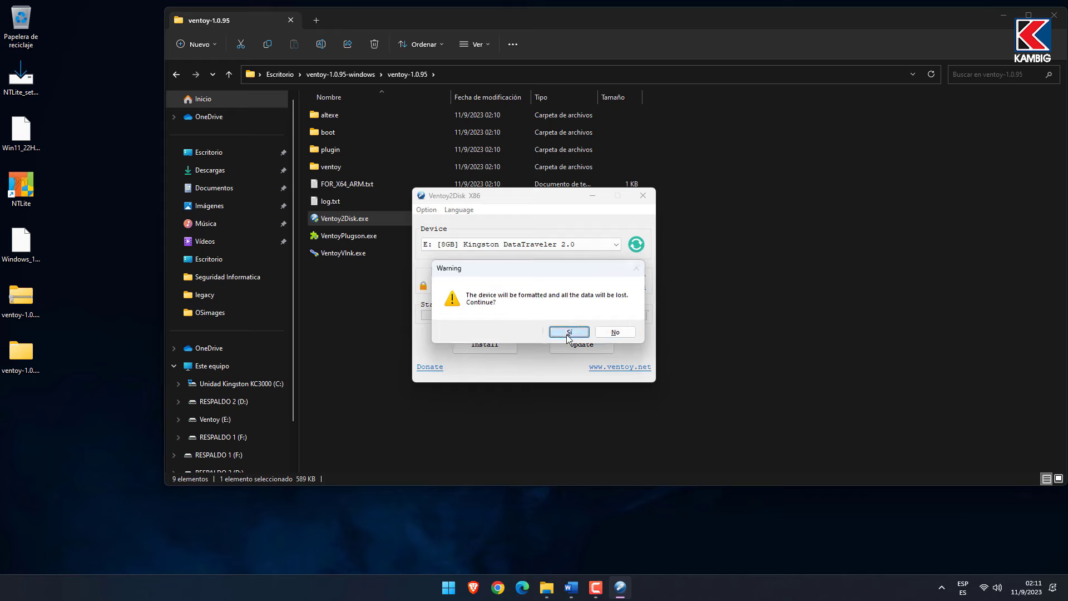
click(568, 333)
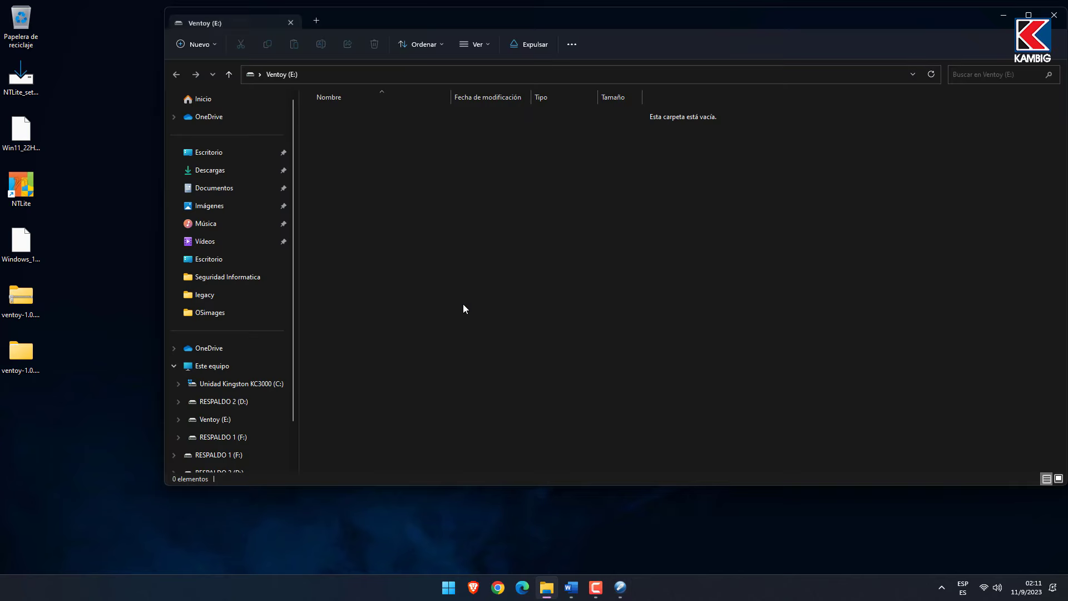
drag(21, 245, 516, 235)
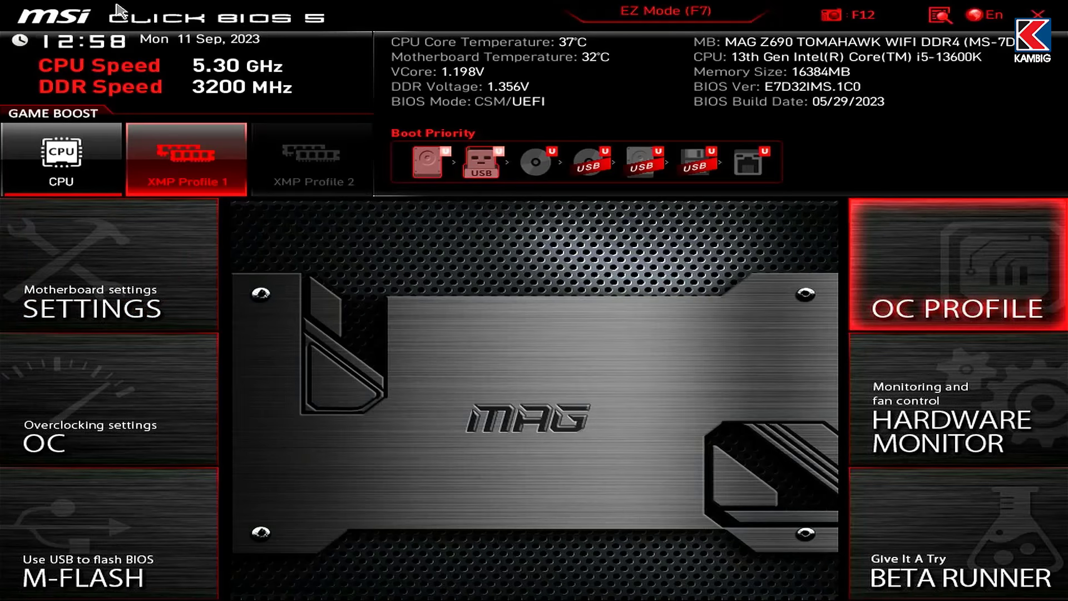
In the MSI BIOS boot settings, set Boot Option #1 to the UEFI KingstonDataTraveler USB key, then save the configuration and exit.
click(31, 281)
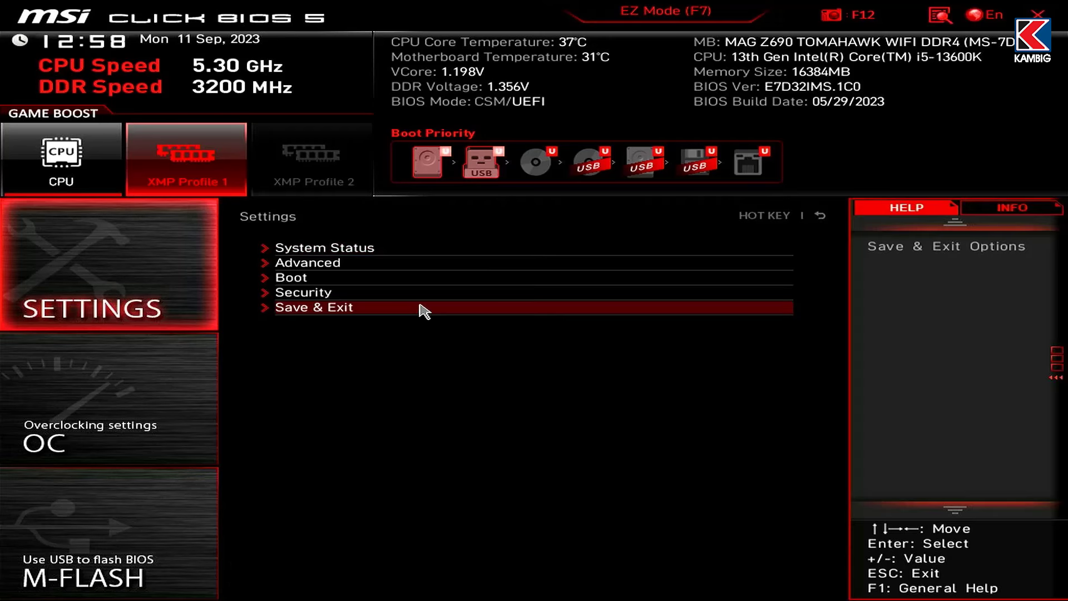
click(437, 282)
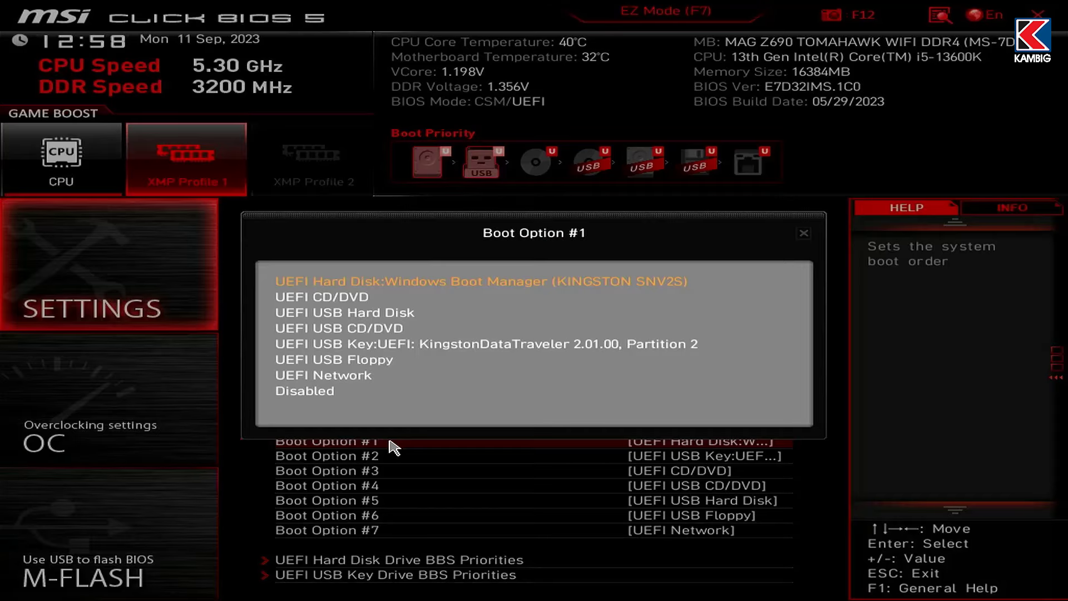
click(389, 442)
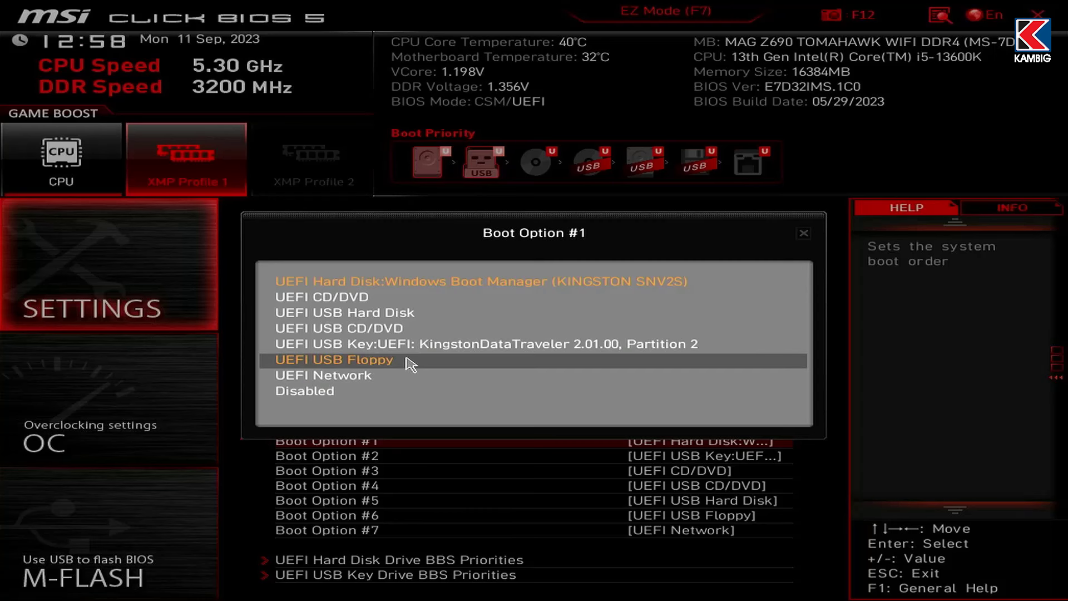
click(426, 347)
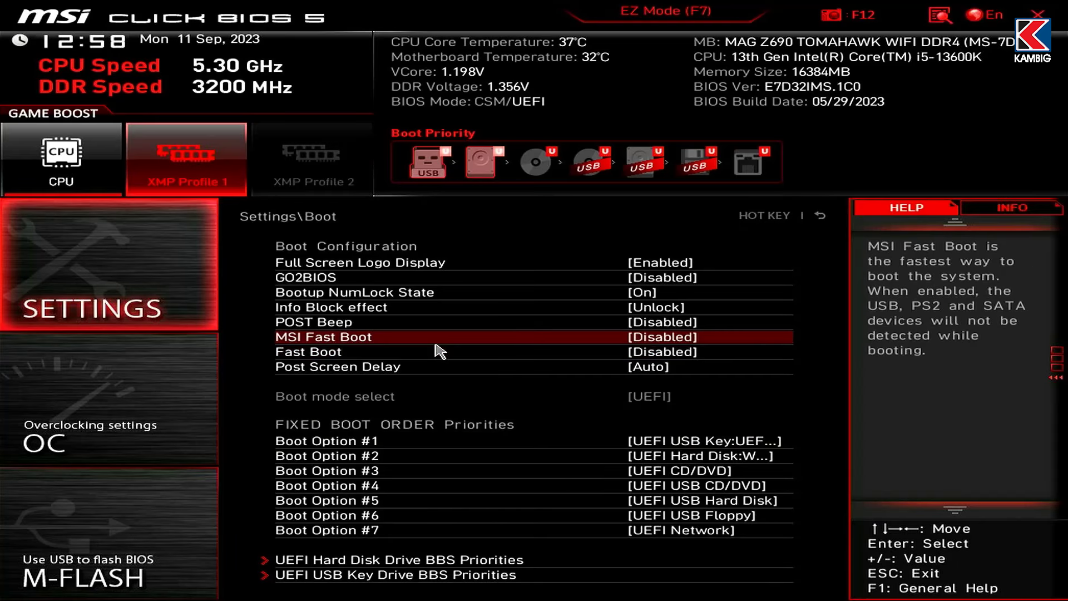
key(F10)
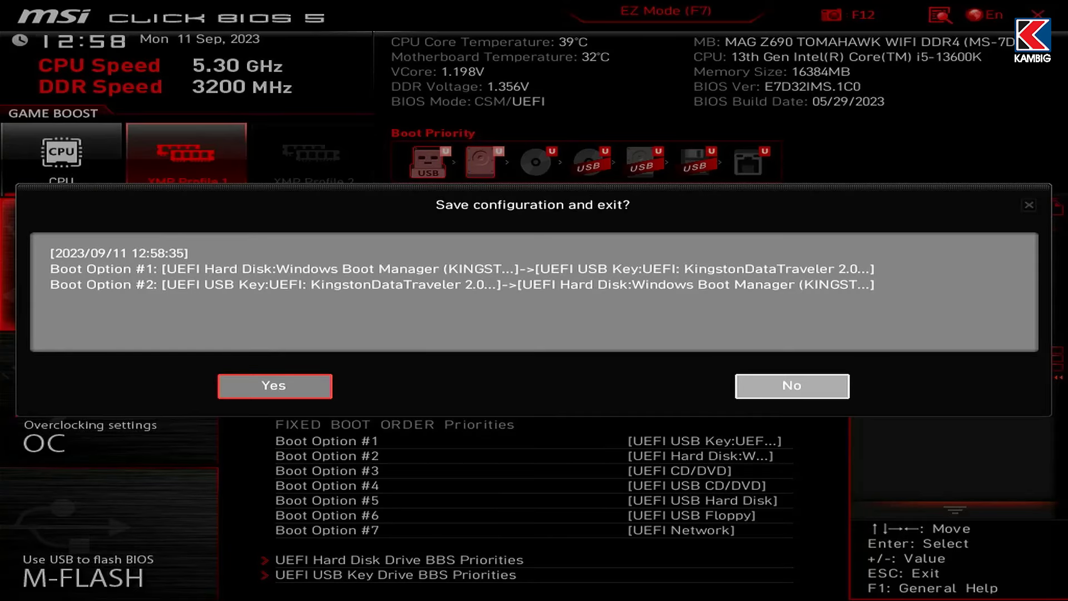
click(306, 386)
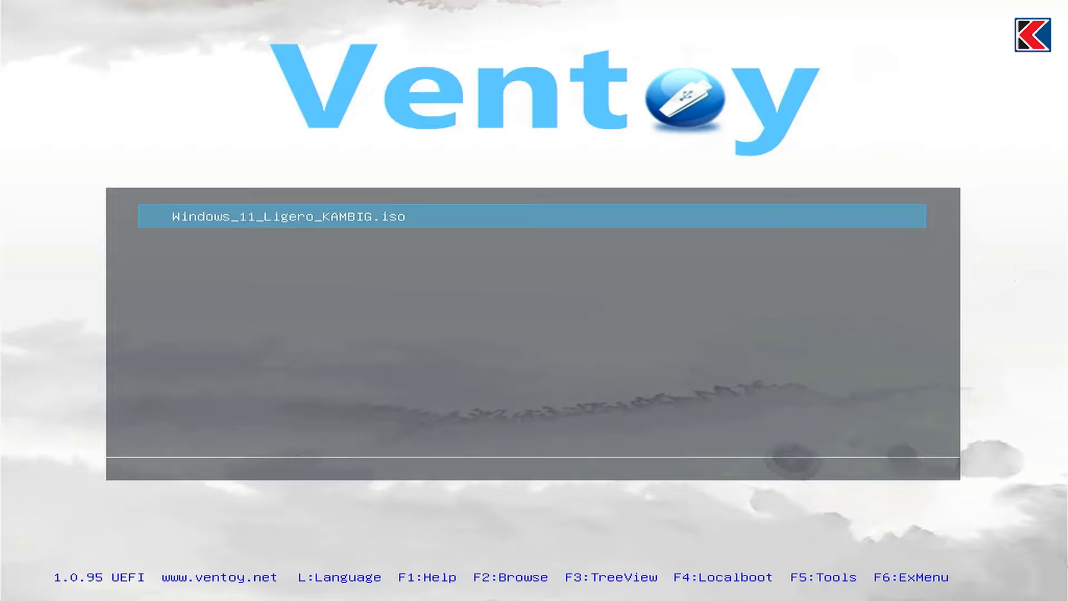
Boot Windows_11_Ligero_KAMBIG.iso from Ventoy in normal mode to start Windows setup.
key(Return)
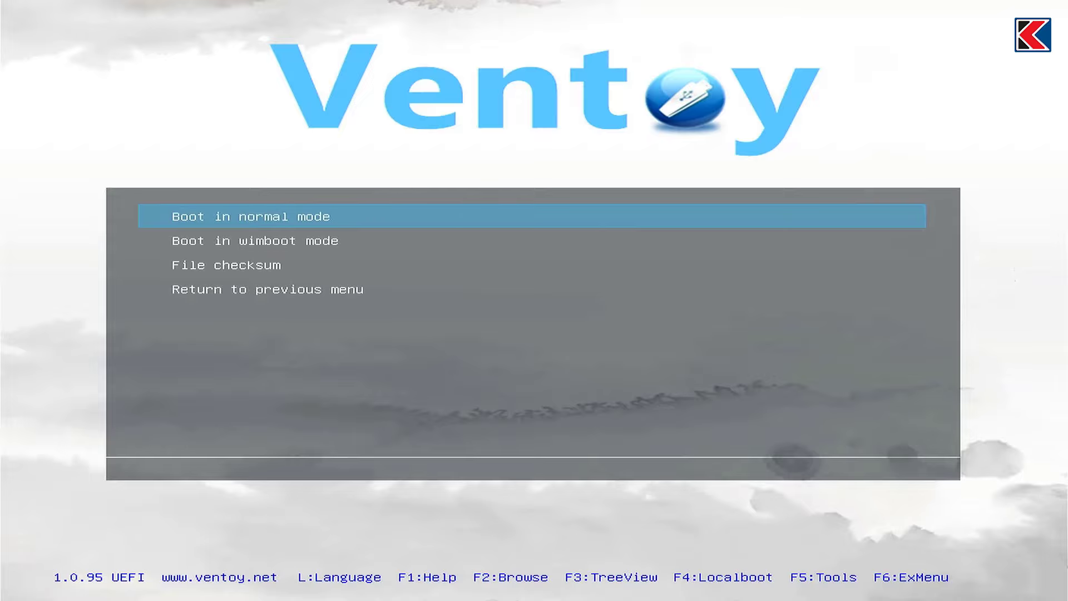
key(Return)
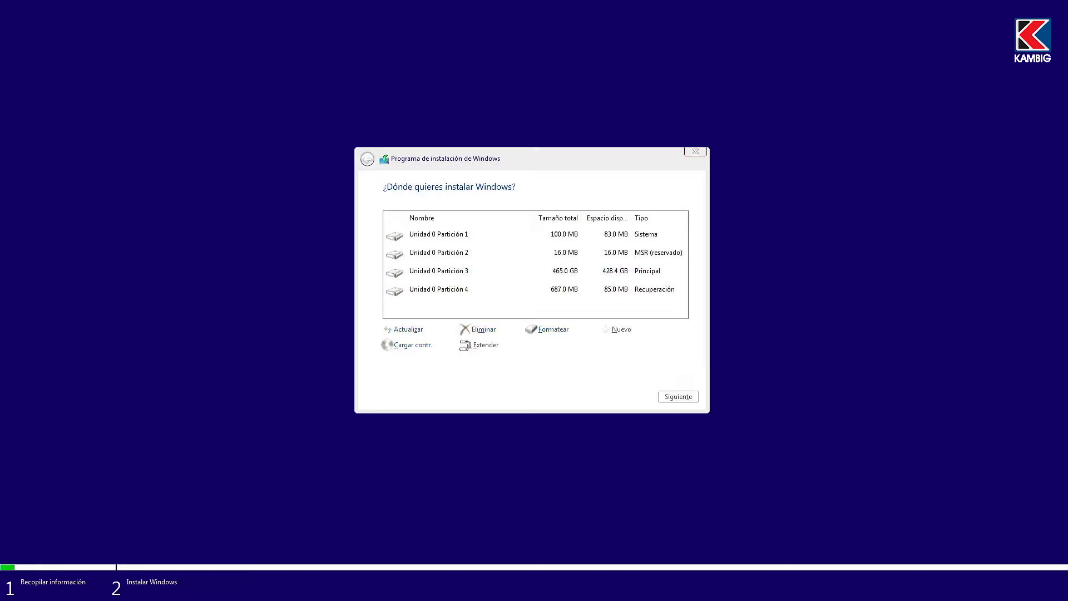
Select the main partition, Unidad 0 Partición 3, in the Windows setup disk list.
click(438, 271)
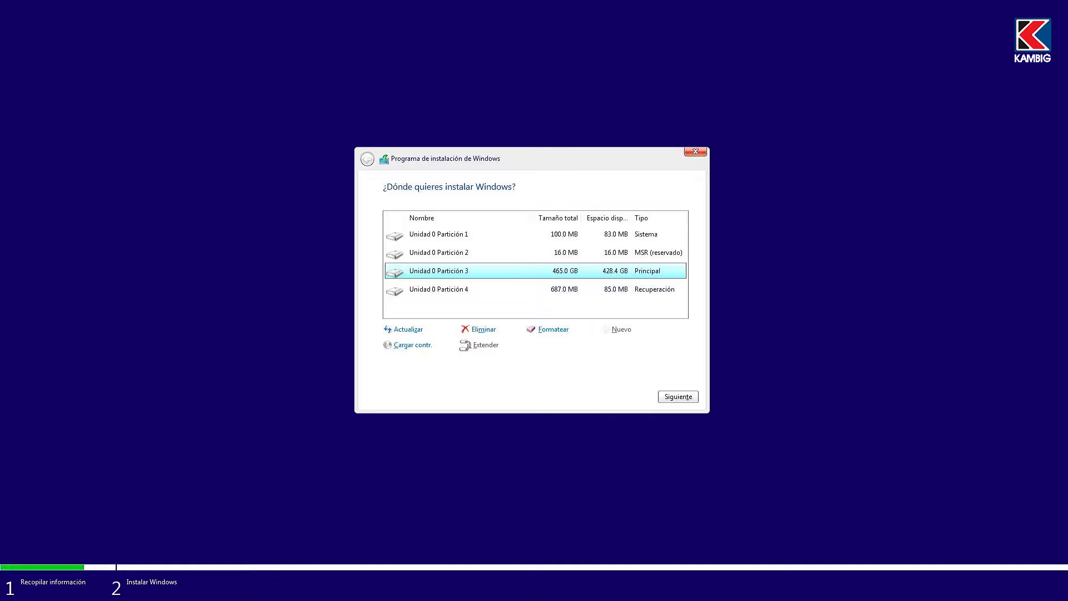